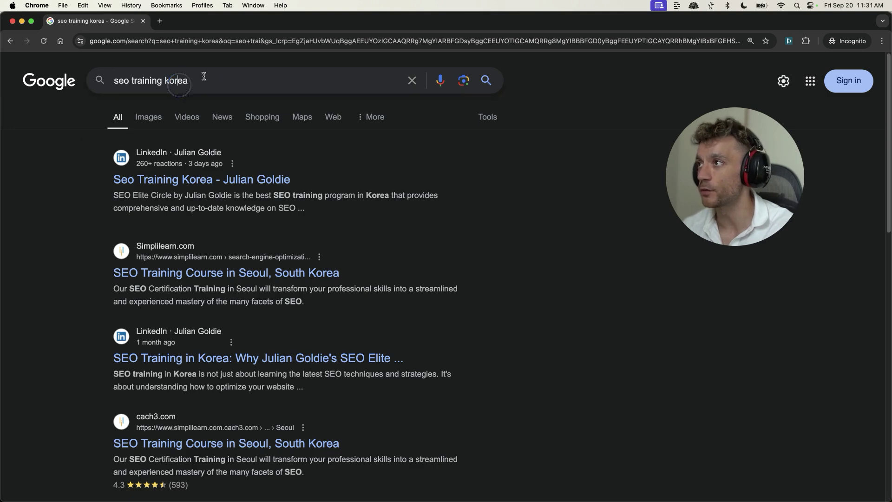
Select the 'seo training korea' query, then move from incognito to the main Chrome window.
{"action": "triple_click", "coordinate": [177, 87]}
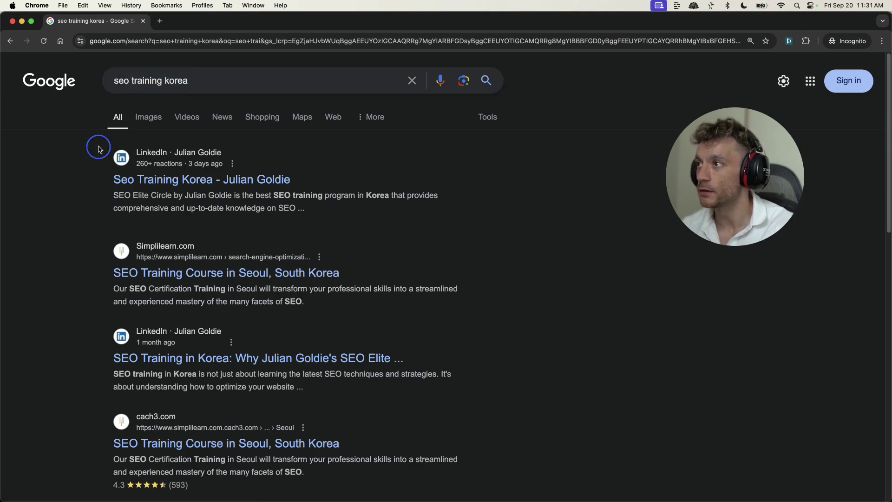
{"action": "left_click_drag", "start_coordinate": [95, 145], "coordinate": [358, 212]}
{"action": "left_click", "coordinate": [358, 212]}
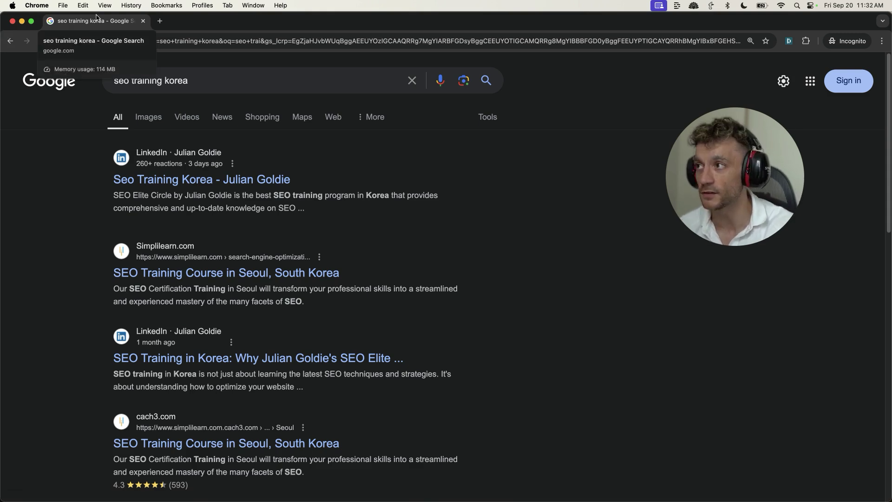
{"action": "right_click", "coordinate": [97, 17]}
{"action": "key", "text": "Escape"}
Load chatgpt.com in a new browser tab.
{"action": "key", "text": "super+w"}
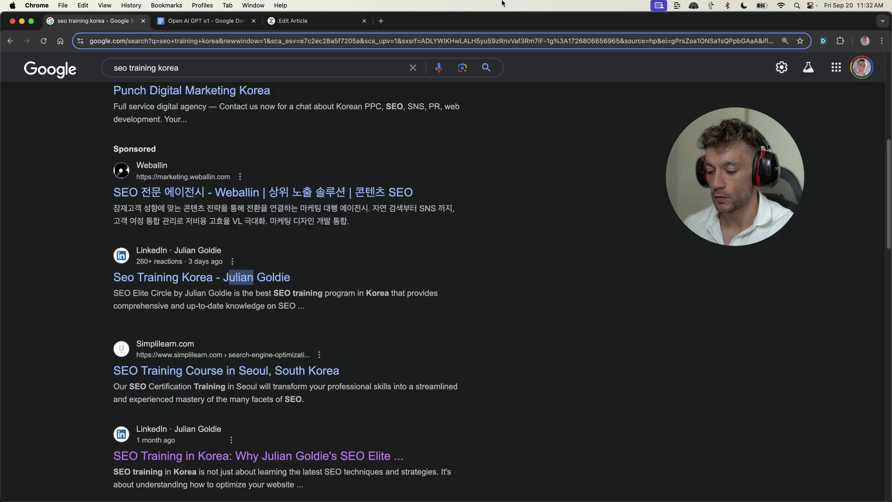
{"action": "key", "text": "super+t"}
{"action": "type", "text": "chat"}
{"action": "key", "text": "Return"}
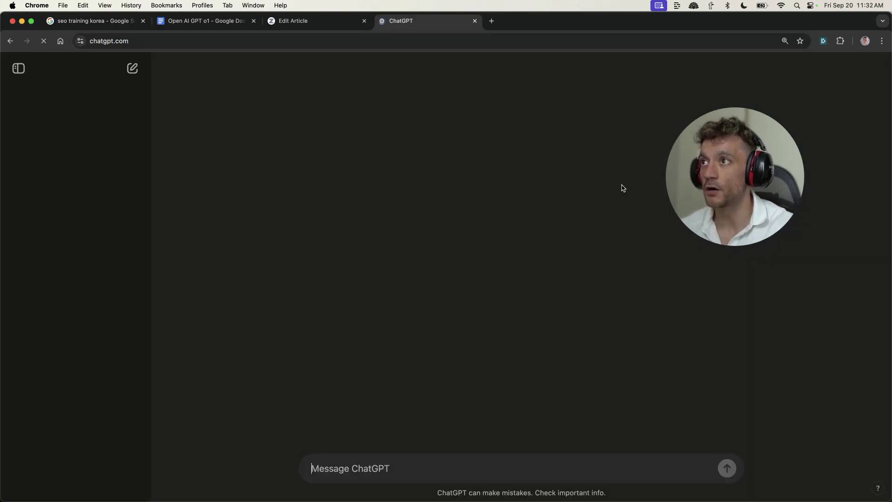
Switch the chat model to o1-preview and confirm the choice.
{"action": "left_click", "coordinate": [223, 69]}
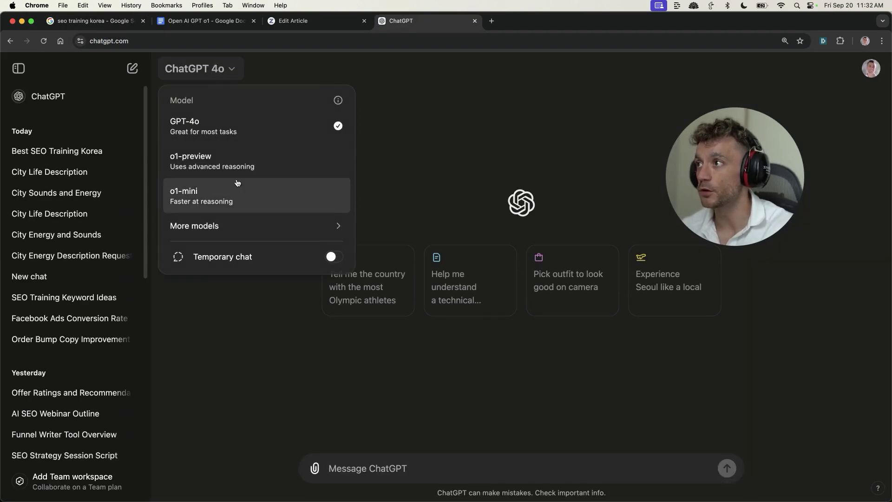
{"action": "left_click", "coordinate": [241, 170]}
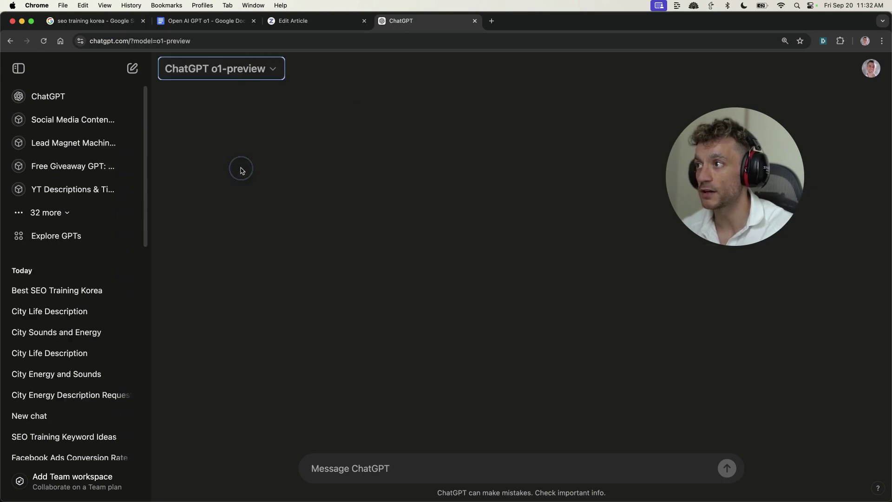
{"action": "left_click", "coordinate": [189, 68]}
{"action": "left_click", "coordinate": [391, 75]}
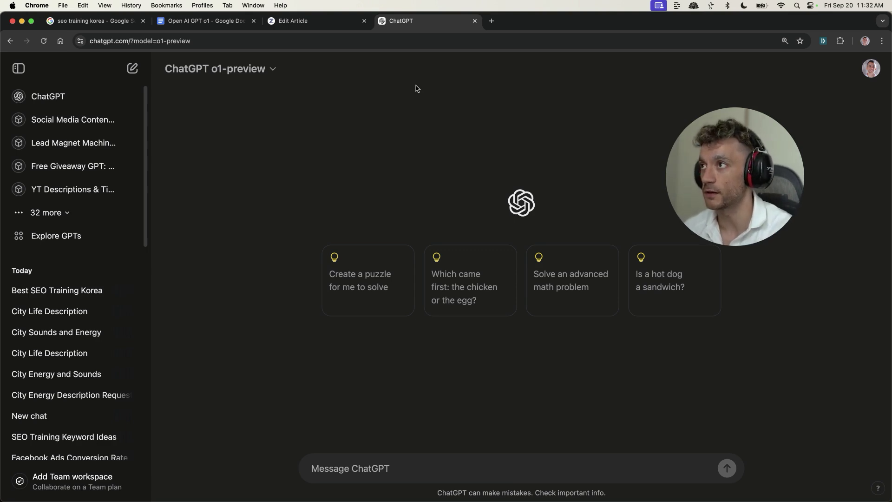
Inspect the Zizta article's 70% optimization score and keyword list.
{"action": "left_click", "coordinate": [328, 24]}
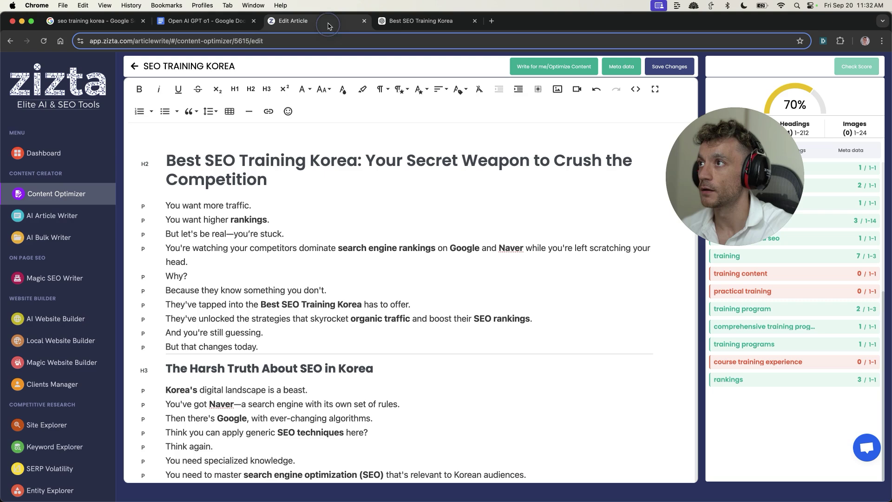
{"action": "left_click_drag", "start_coordinate": [749, 179], "coordinate": [680, 336]}
{"action": "left_click", "coordinate": [556, 180]}
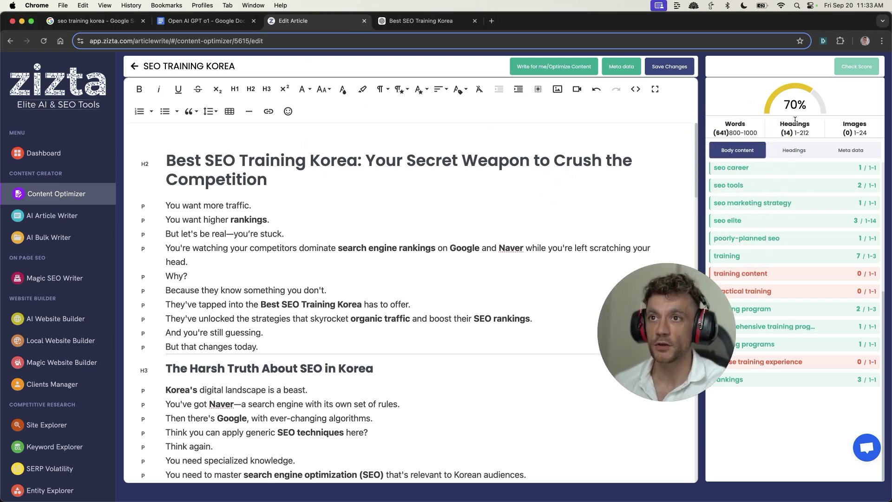
{"action": "left_click", "coordinate": [823, 109]}
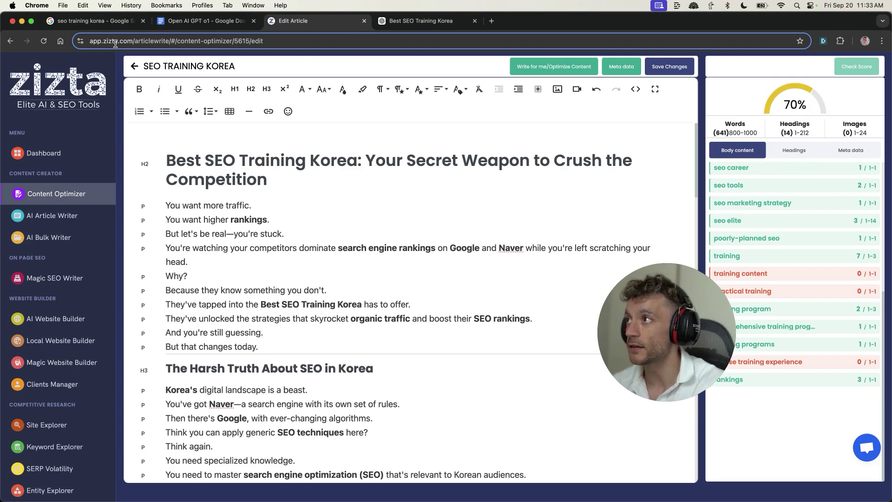
{"action": "left_click", "coordinate": [235, 234]}
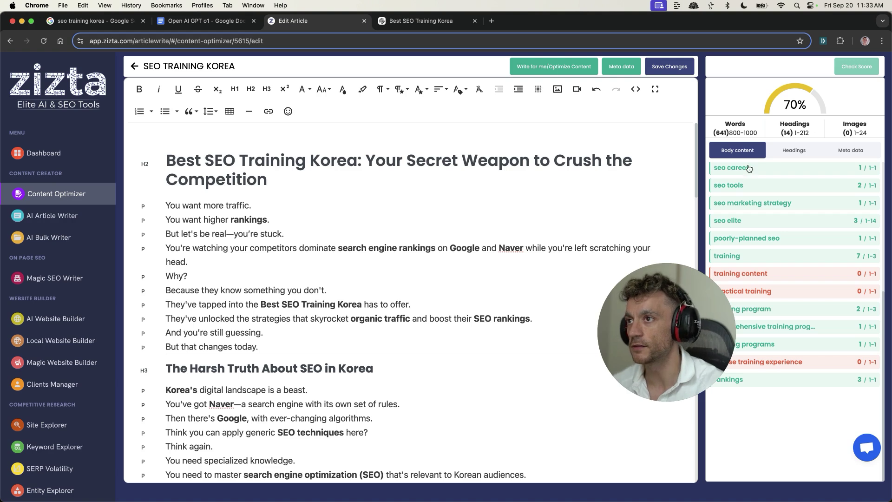
{"action": "left_click", "coordinate": [353, 205]}
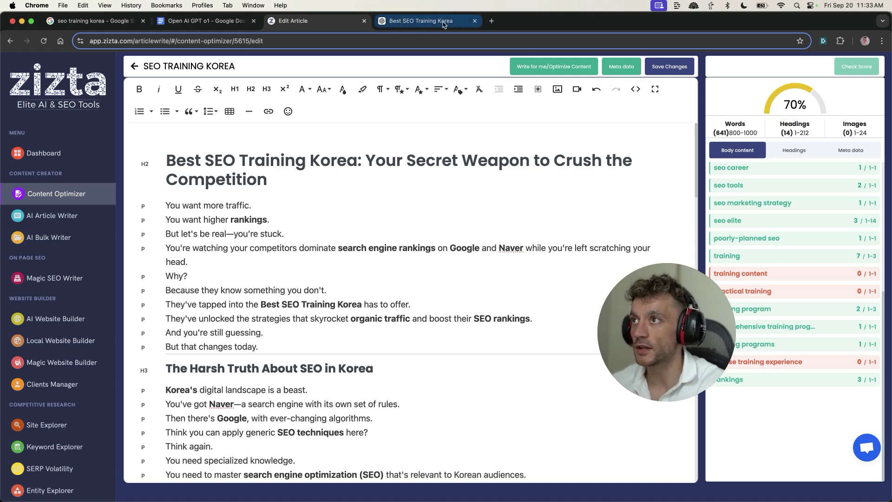
{"action": "left_click_drag", "start_coordinate": [449, 24], "coordinate": [344, 23]}
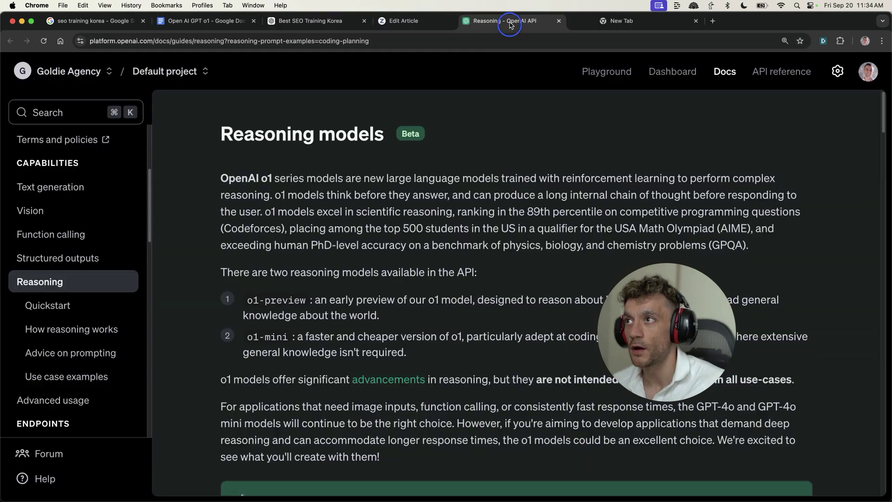
Search the Reasoning models guide for 'simple'.
{"action": "scroll", "coordinate": [453, 197], "scroll_direction": "down", "scroll_amount": 3}
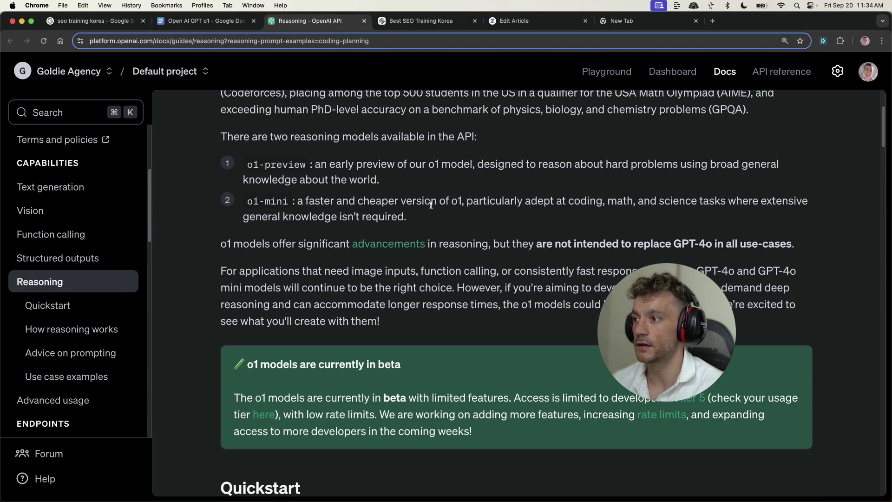
{"action": "scroll", "coordinate": [453, 197], "scroll_direction": "down", "scroll_amount": 5}
{"action": "scroll", "coordinate": [460, 279], "scroll_direction": "down", "scroll_amount": 5}
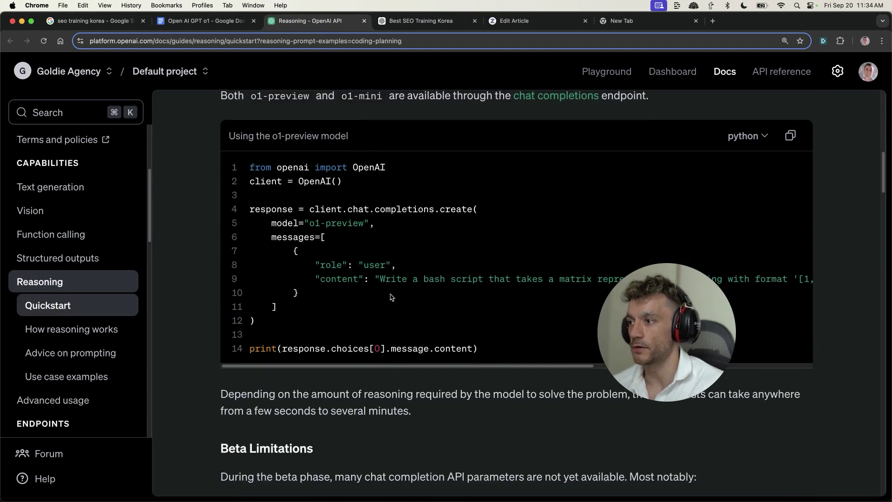
{"action": "key", "text": "super+f"}
{"action": "type", "text": "simple"}
{"action": "key", "text": "Escape"}
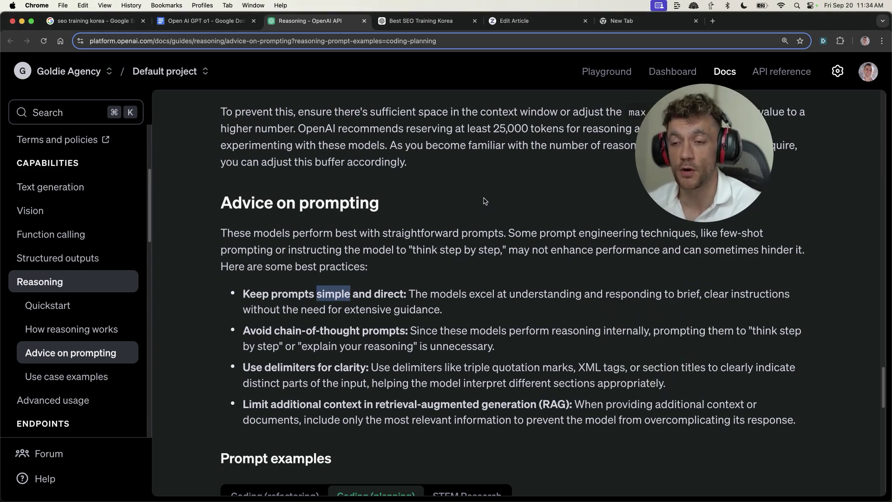
Highlight the 'Keep prompts simple and direct' and brief-instructions tips.
{"action": "left_click", "coordinate": [404, 293]}
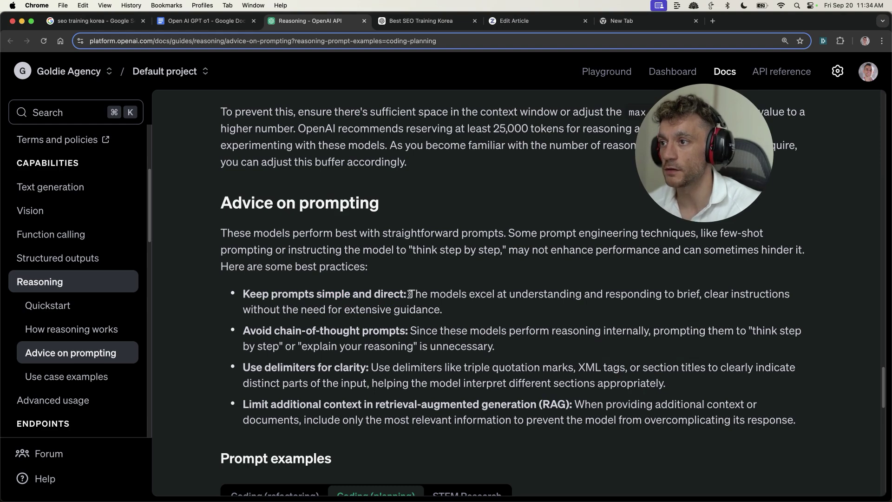
{"action": "mouse_move", "coordinate": [410, 294]}
{"action": "left_mouse_down"}
{"action": "mouse_move", "coordinate": [841, 291]}
{"action": "mouse_move", "coordinate": [813, 315]}
{"action": "left_mouse_up"}
{"action": "left_click_drag", "start_coordinate": [443, 309], "coordinate": [358, 314]}
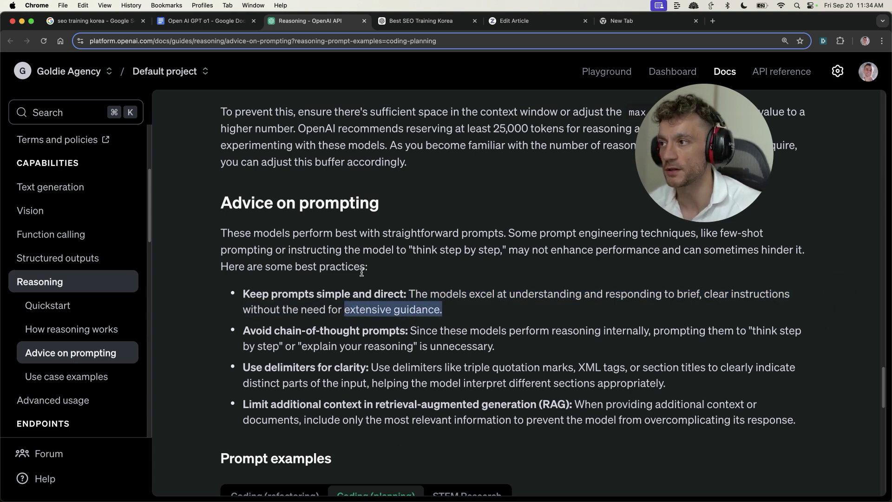
{"action": "mouse_move", "coordinate": [235, 298]}
{"action": "left_mouse_down"}
{"action": "mouse_move", "coordinate": [421, 294]}
{"action": "mouse_move", "coordinate": [407, 294]}
{"action": "left_mouse_up"}
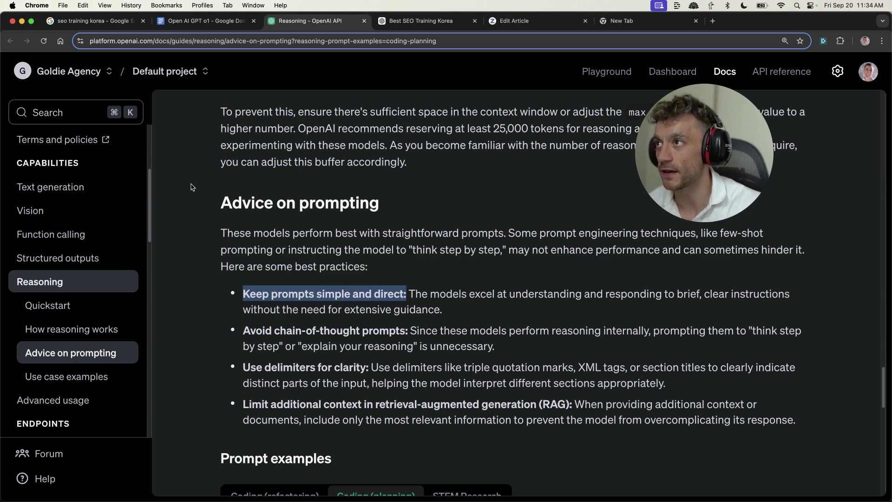
{"action": "left_click", "coordinate": [538, 23]}
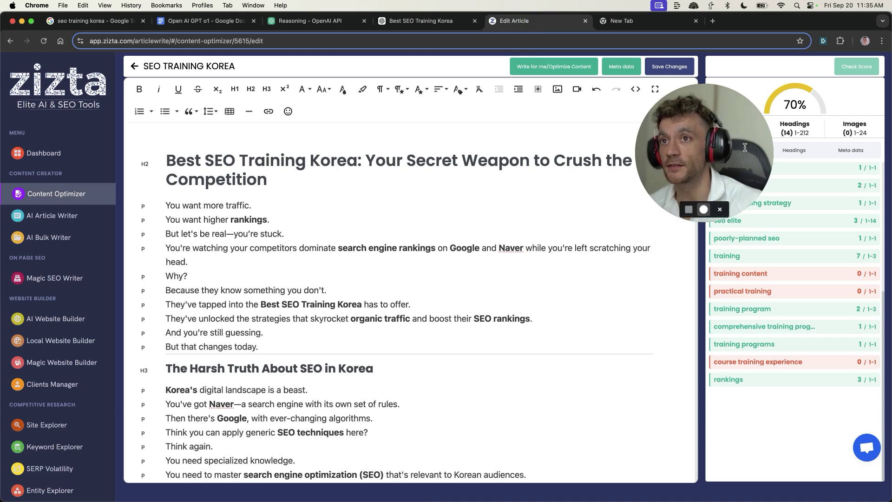
{"action": "left_click", "coordinate": [629, 21]}
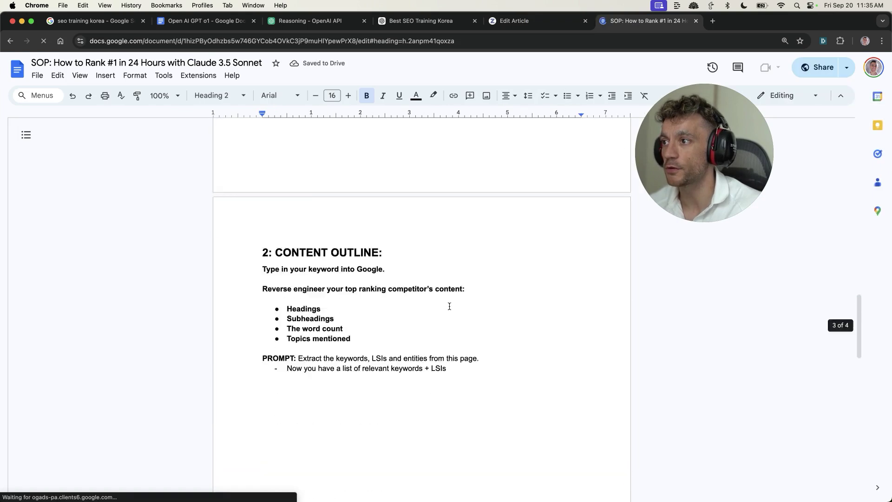
Check the word count of the SOP's '3: CONTENT' section.
{"action": "scroll", "coordinate": [450, 306], "scroll_direction": "down", "scroll_amount": 3}
{"action": "scroll", "coordinate": [418, 289], "scroll_direction": "down", "scroll_amount": 6}
{"action": "scroll", "coordinate": [446, 290], "scroll_direction": "down", "scroll_amount": 3}
{"action": "scroll", "coordinate": [449, 299], "scroll_direction": "down", "scroll_amount": 5}
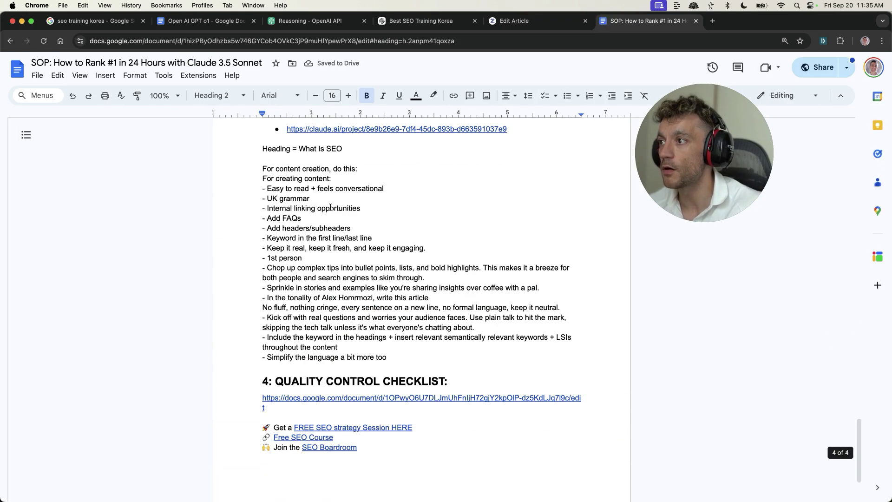
{"action": "scroll", "coordinate": [268, 186], "scroll_direction": "up", "scroll_amount": 1}
{"action": "left_click_drag", "start_coordinate": [260, 129], "coordinate": [418, 376]}
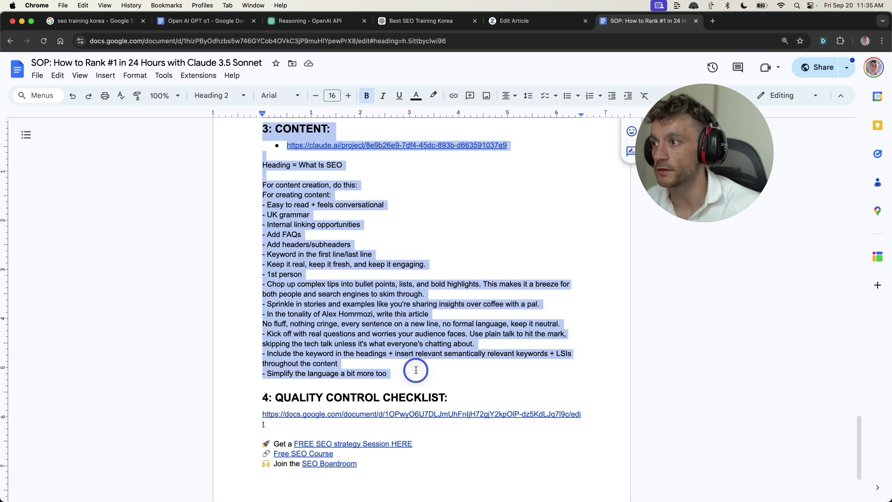
{"action": "key", "text": "super+shift+c"}
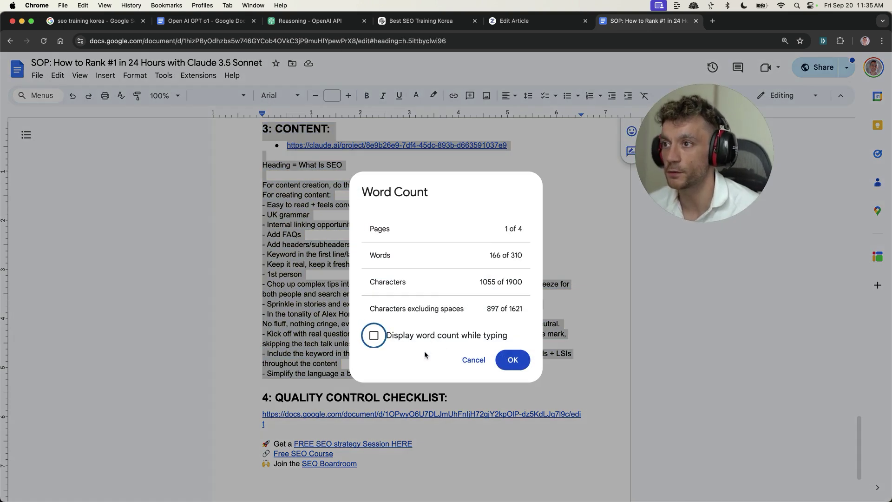
{"action": "key", "text": "Escape"}
Reselect the guidelines from 'Heading = What Is SEO' through the LSIs instruction.
{"action": "scroll", "coordinate": [425, 352], "scroll_direction": "up", "scroll_amount": 3}
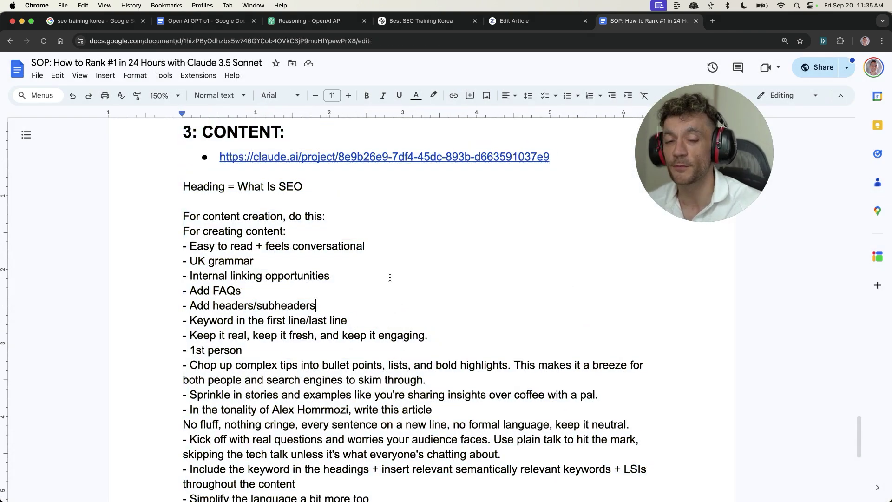
{"action": "left_click", "coordinate": [395, 306]}
{"action": "scroll", "coordinate": [367, 315], "scroll_direction": "down", "scroll_amount": 2}
{"action": "left_click_drag", "start_coordinate": [170, 154], "coordinate": [420, 460]}
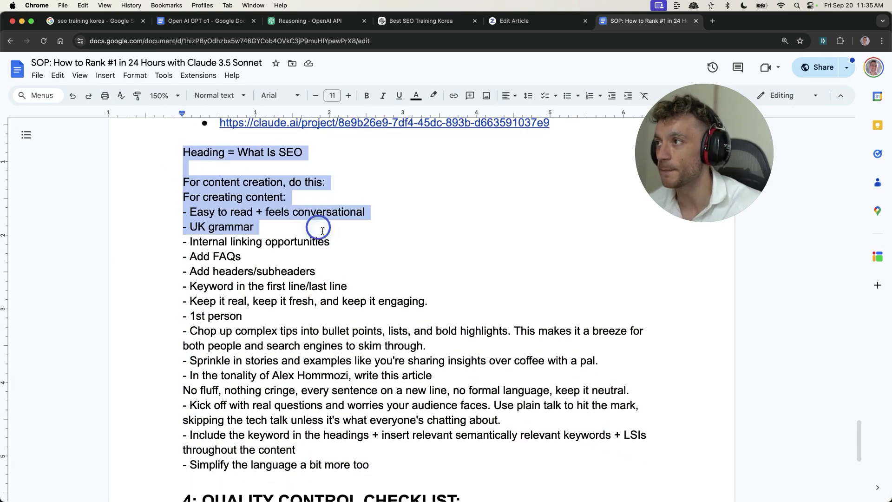
{"action": "left_click", "coordinate": [337, 294]}
{"action": "left_click_drag", "start_coordinate": [177, 154], "coordinate": [468, 455]}
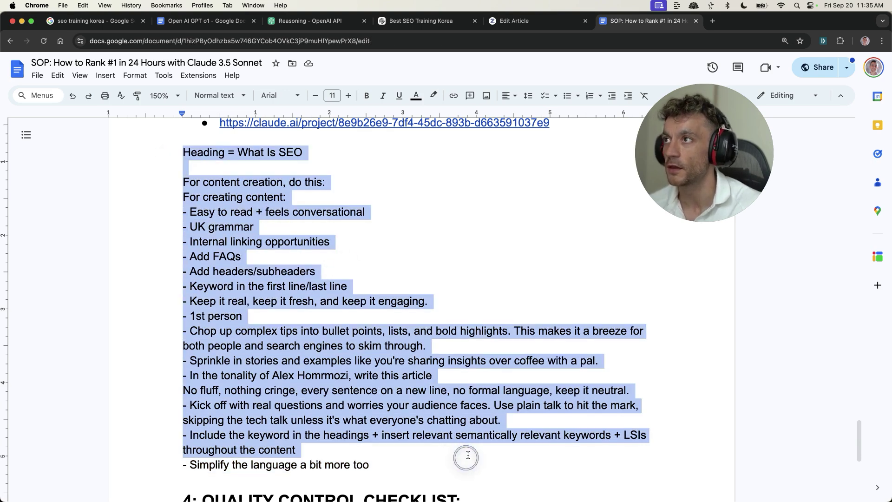
{"action": "left_click", "coordinate": [418, 21]}
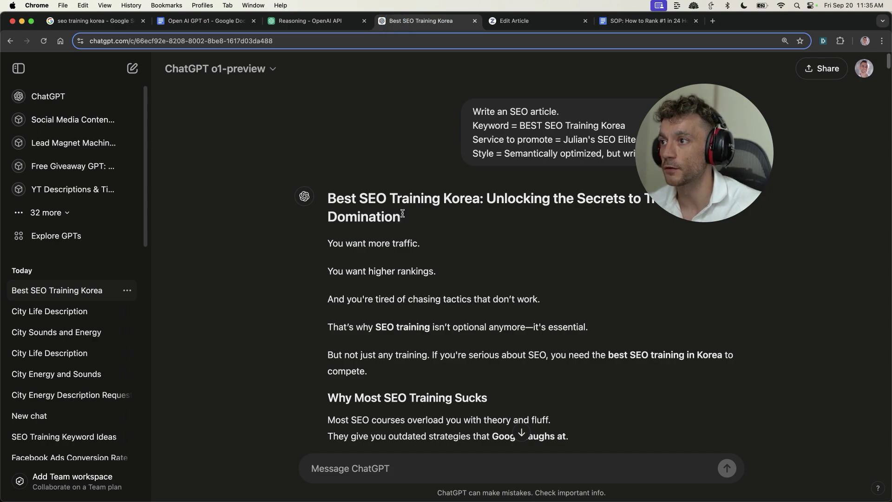
Paste the o1-preview article prompt into the SOP above the quality control checklist.
{"action": "scroll", "coordinate": [604, 306], "scroll_direction": "down", "scroll_amount": 20}
{"action": "scroll", "coordinate": [603, 292], "scroll_direction": "up", "scroll_amount": 5}
{"action": "scroll", "coordinate": [619, 282], "scroll_direction": "down", "scroll_amount": 2}
{"action": "scroll", "coordinate": [606, 266], "scroll_direction": "up", "scroll_amount": 10}
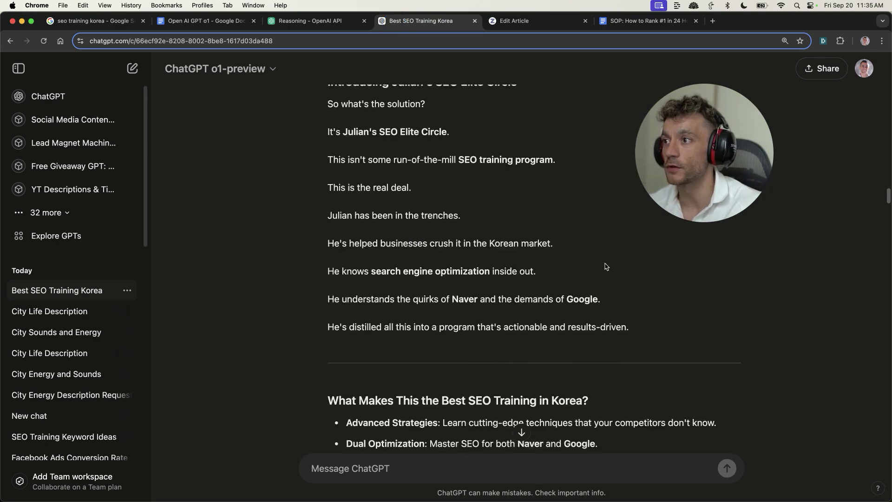
{"action": "scroll", "coordinate": [606, 266], "scroll_direction": "up", "scroll_amount": 10}
{"action": "key", "text": "super+equal"}
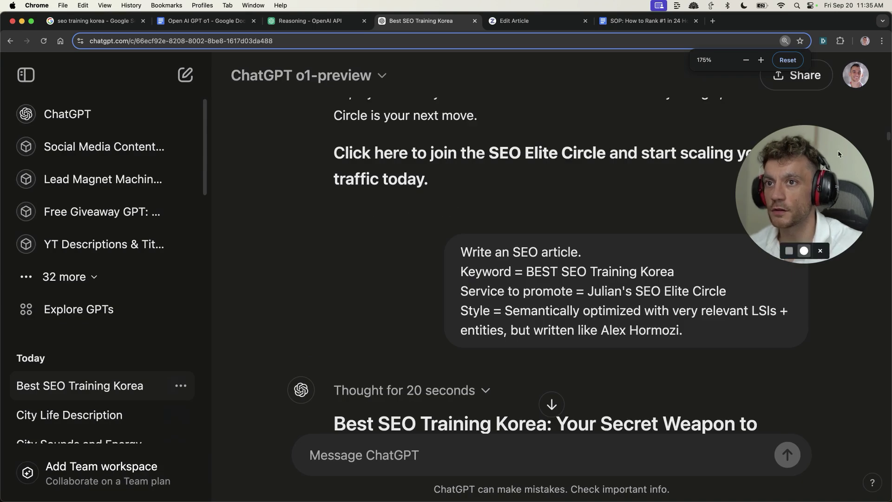
{"action": "scroll", "coordinate": [458, 236], "scroll_direction": "down", "scroll_amount": 1}
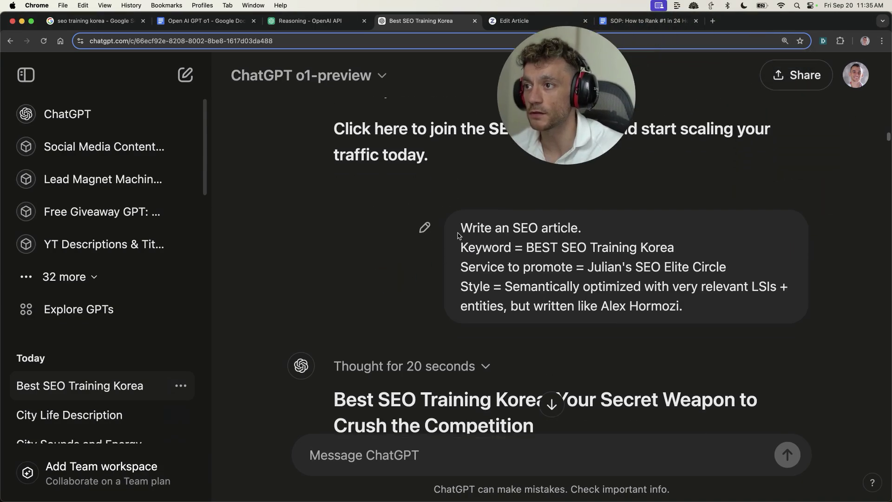
{"action": "left_click_drag", "start_coordinate": [460, 228], "coordinate": [683, 306]}
{"action": "key", "text": "super+c"}
{"action": "key", "text": "super+9"}
{"action": "key", "text": "super+v"}
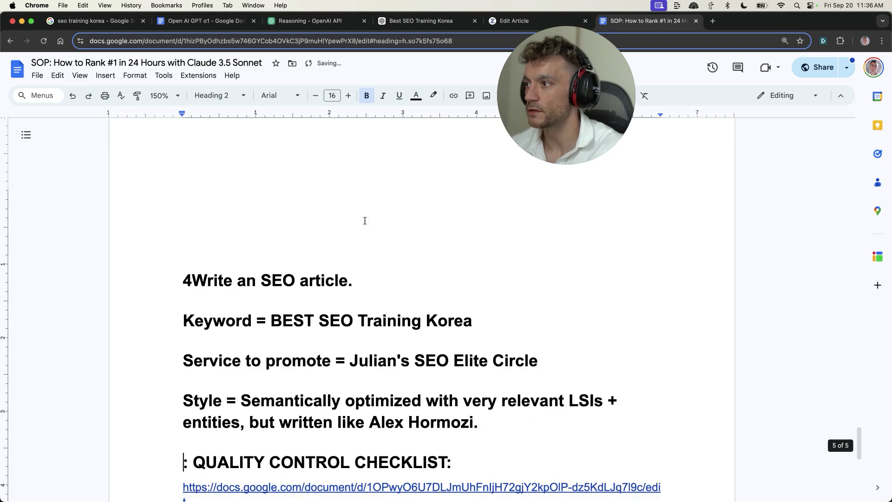
Confirm the pasted prompt is only 29 words, then delete it from the SOP.
{"action": "left_click_drag", "start_coordinate": [149, 241], "coordinate": [537, 423]}
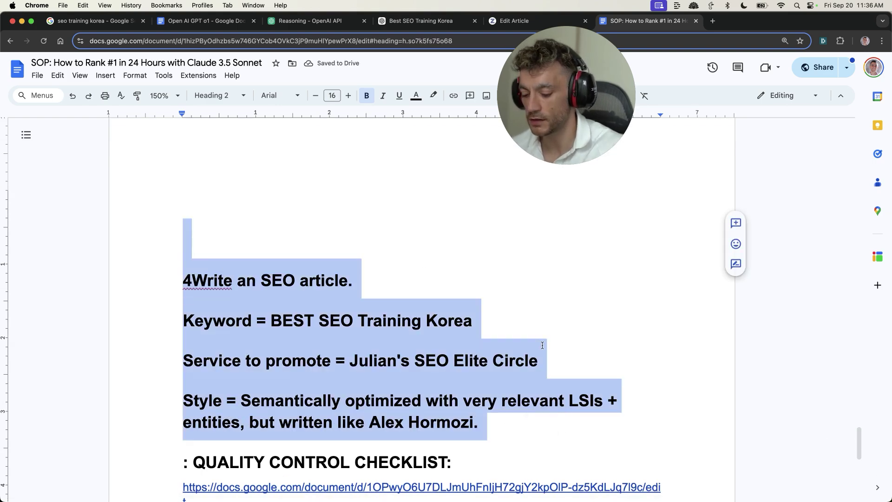
{"action": "key", "text": "super+shift+c"}
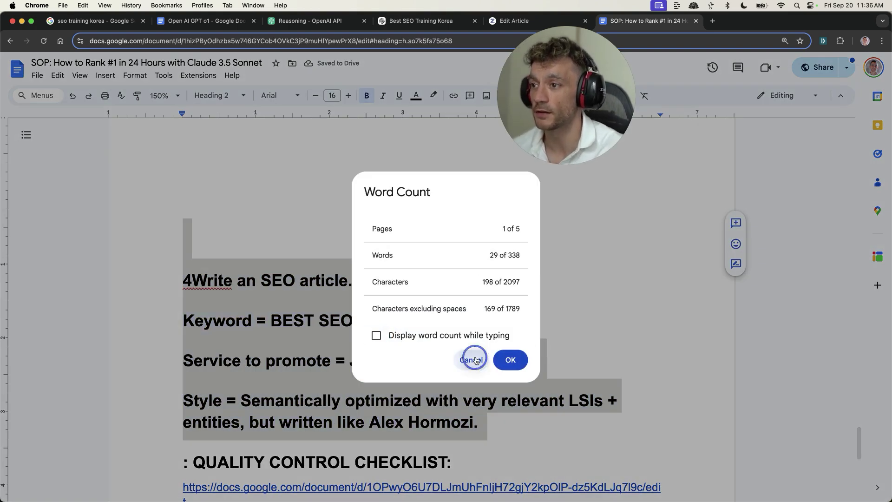
{"action": "left_click", "coordinate": [475, 360]}
{"action": "key", "text": "BackSpace"}
{"action": "scroll", "coordinate": [218, 251], "scroll_direction": "up", "scroll_amount": 5}
{"action": "scroll", "coordinate": [218, 251], "scroll_direction": "up", "scroll_amount": 10}
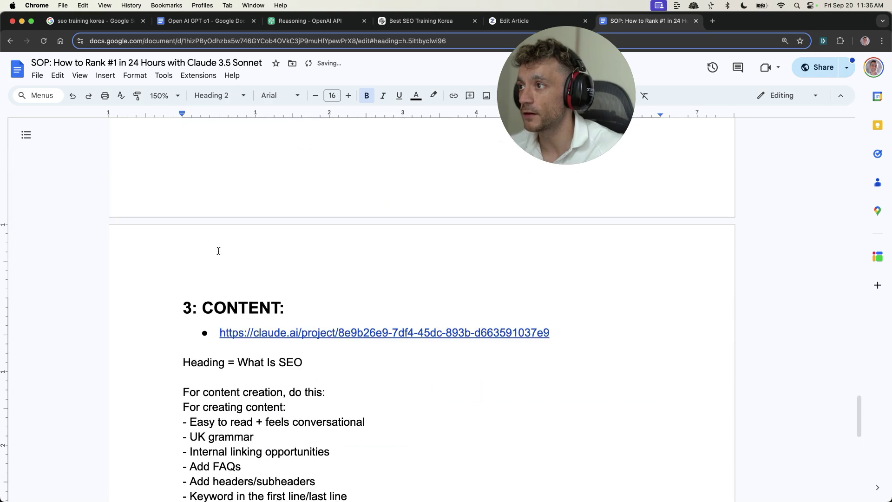
{"action": "scroll", "coordinate": [239, 355], "scroll_direction": "down", "scroll_amount": 3}
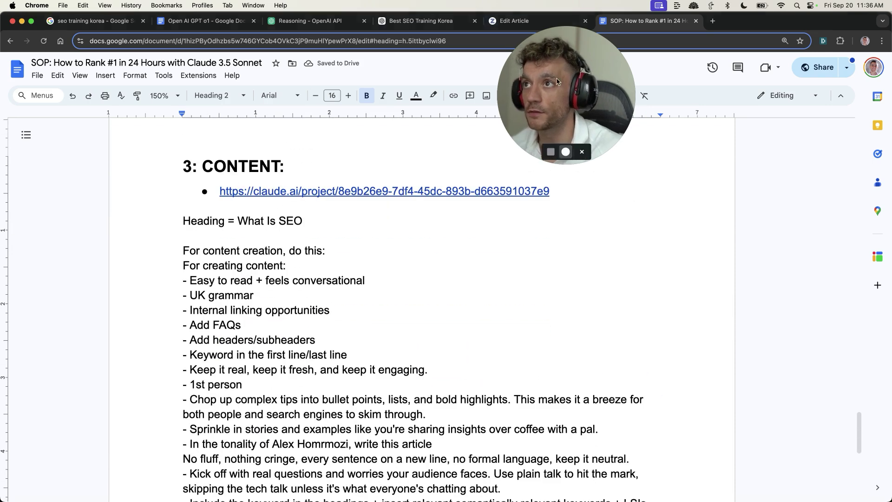
{"action": "left_click", "coordinate": [420, 21]}
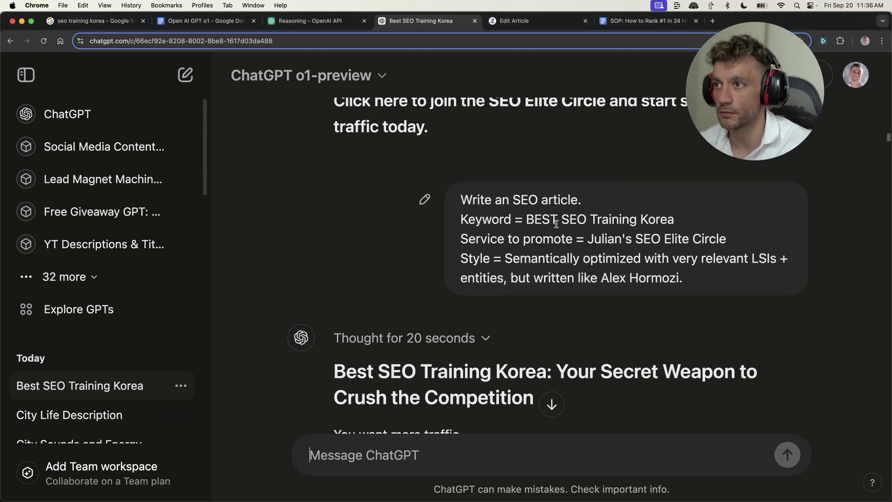
{"action": "left_click_drag", "start_coordinate": [461, 196], "coordinate": [621, 198]}
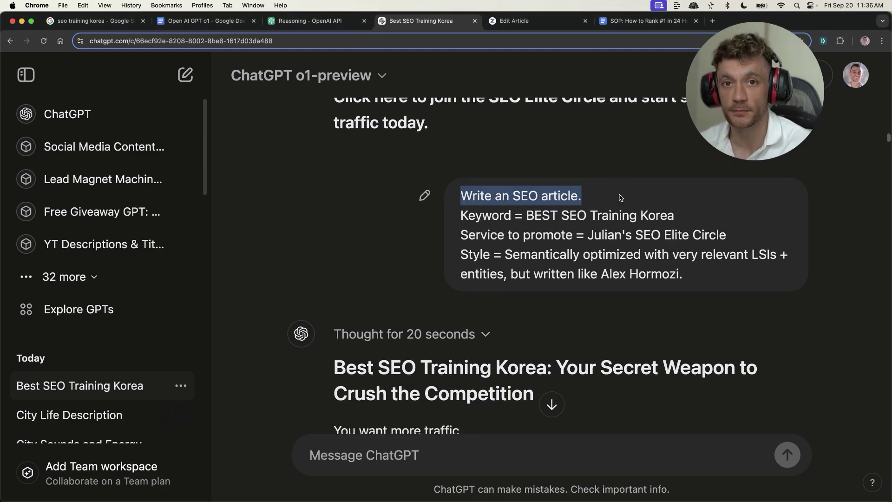
{"action": "left_click", "coordinate": [490, 252]}
{"action": "left_click_drag", "start_coordinate": [460, 215], "coordinate": [720, 222]}
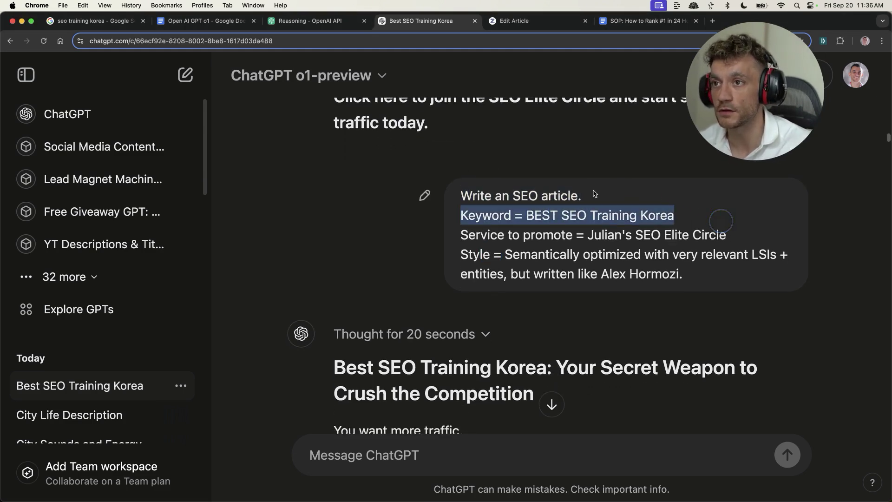
{"action": "left_click_drag", "start_coordinate": [526, 215], "coordinate": [721, 209]}
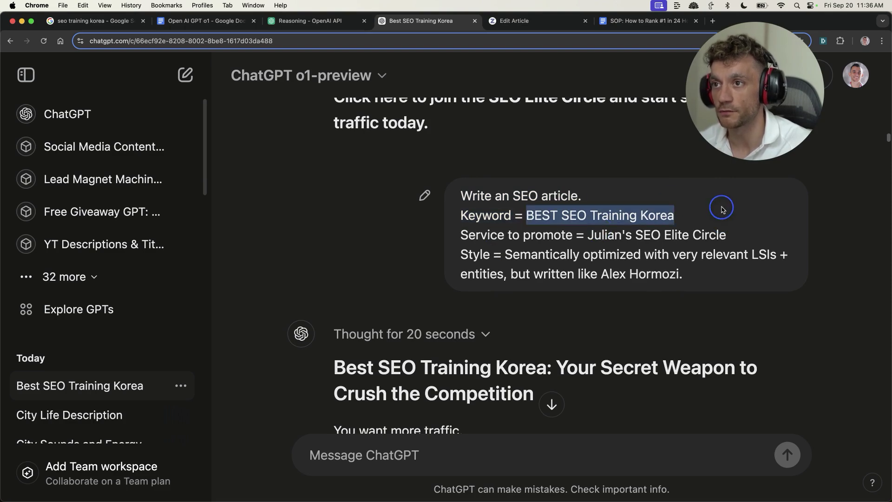
{"action": "left_click", "coordinate": [537, 242]}
{"action": "mouse_move", "coordinate": [452, 235]}
{"action": "left_mouse_down"}
{"action": "mouse_move", "coordinate": [720, 232]}
{"action": "mouse_move", "coordinate": [455, 234]}
{"action": "mouse_move", "coordinate": [476, 230]}
{"action": "left_mouse_up"}
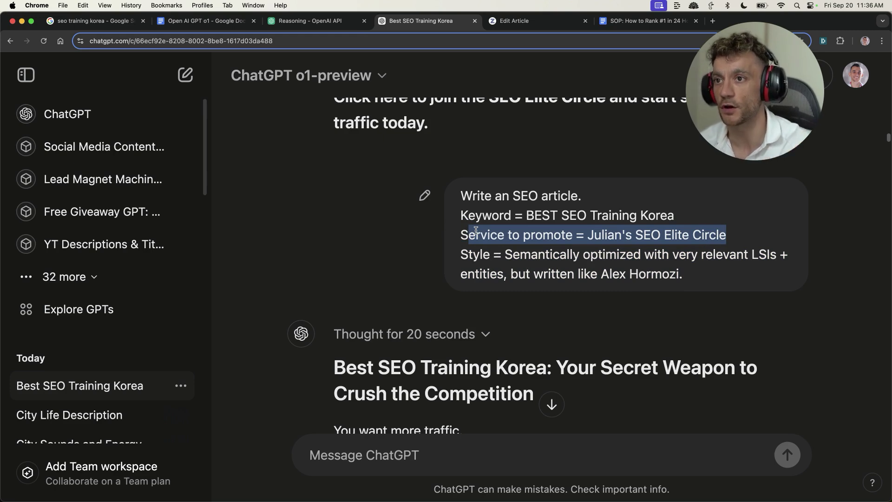
{"action": "scroll", "coordinate": [557, 232], "scroll_direction": "down", "scroll_amount": 1}
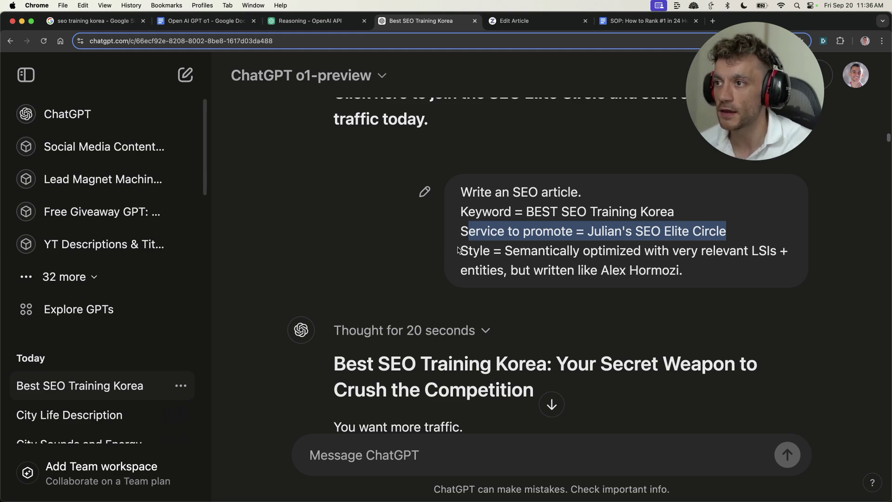
{"action": "mouse_move", "coordinate": [457, 250]}
{"action": "left_mouse_down"}
{"action": "mouse_move", "coordinate": [746, 251]}
{"action": "mouse_move", "coordinate": [762, 270]}
{"action": "left_mouse_up"}
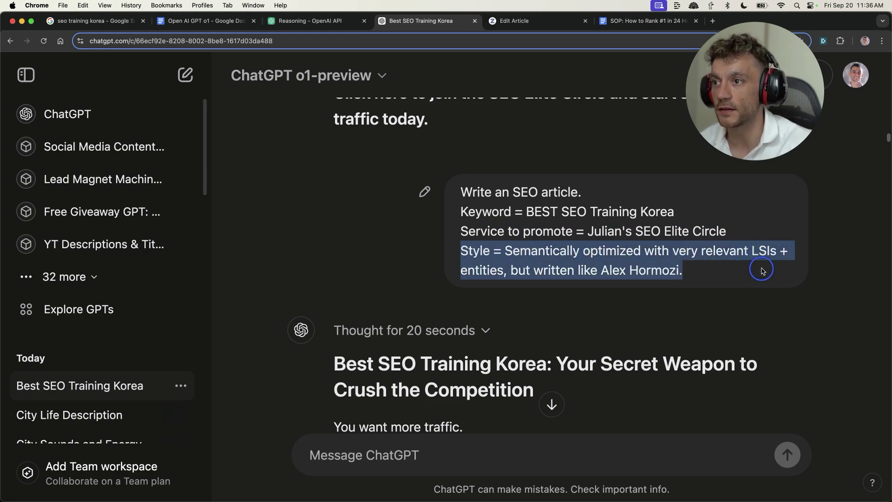
{"action": "left_click", "coordinate": [586, 205]}
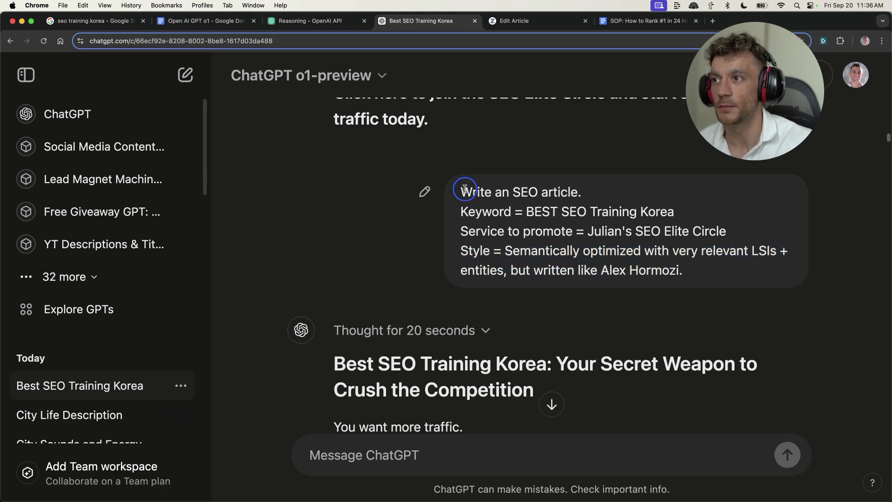
{"action": "left_click_drag", "start_coordinate": [464, 189], "coordinate": [685, 272]}
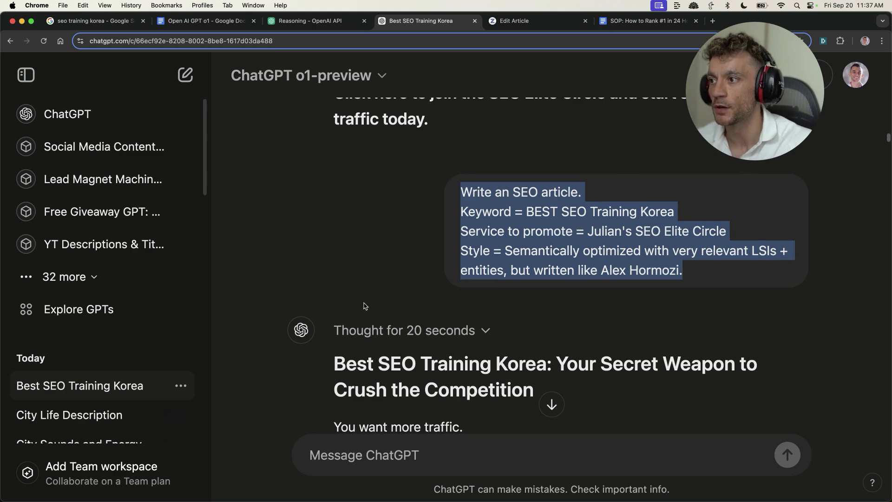
{"action": "scroll", "coordinate": [365, 305], "scroll_direction": "down", "scroll_amount": 1}
{"action": "scroll", "coordinate": [418, 288], "scroll_direction": "down", "scroll_amount": 2}
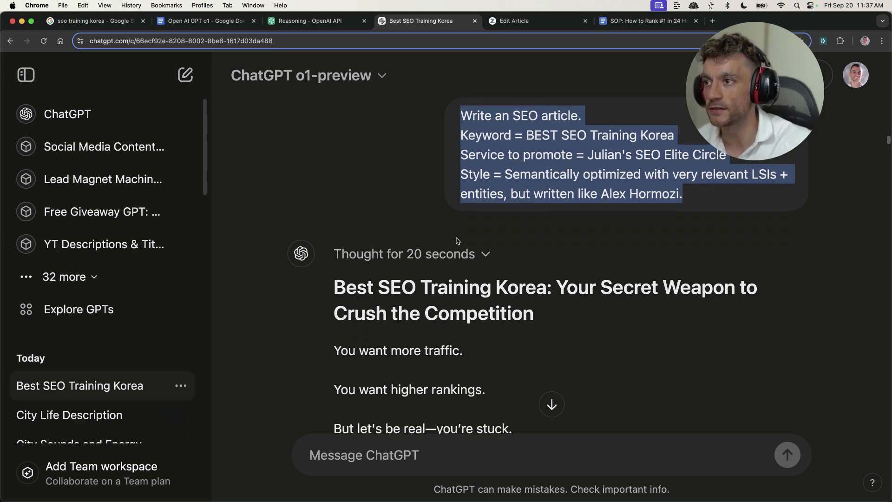
Expand the 'Thought for 20 seconds' reasoning and highlight the Focusing on SEO step.
{"action": "left_click", "coordinate": [462, 253]}
{"action": "scroll", "coordinate": [479, 297], "scroll_direction": "down", "scroll_amount": 2}
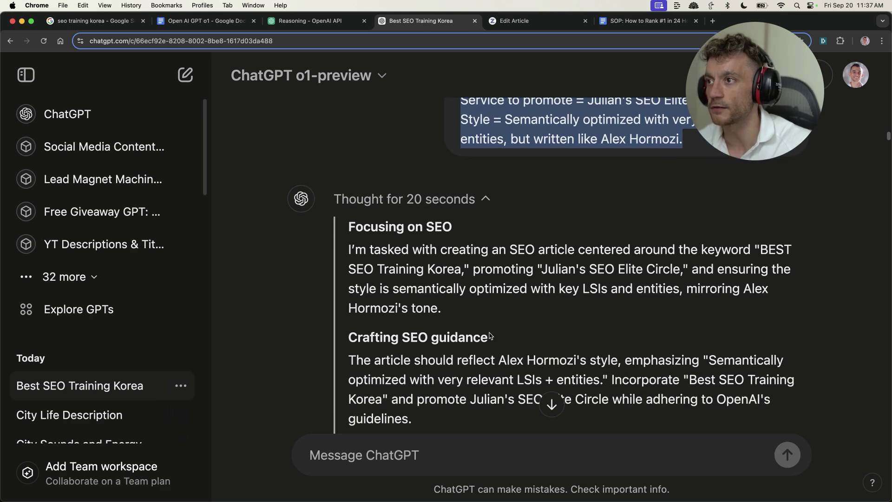
{"action": "scroll", "coordinate": [412, 235], "scroll_direction": "down", "scroll_amount": 2}
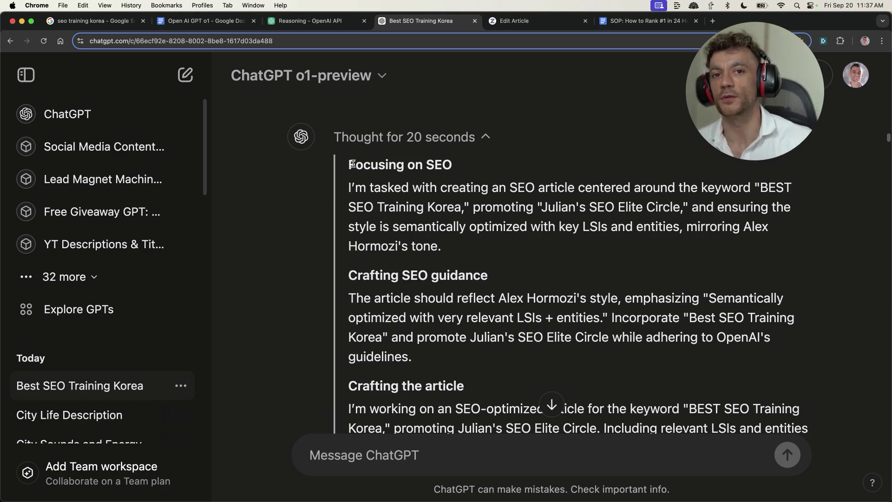
{"action": "left_click_drag", "start_coordinate": [344, 159], "coordinate": [434, 255]}
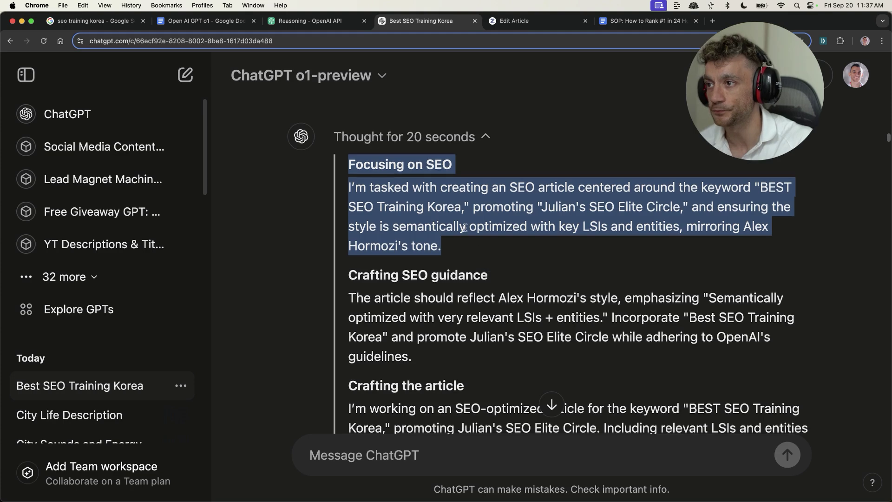
{"action": "scroll", "coordinate": [347, 153], "scroll_direction": "down", "scroll_amount": 2}
{"action": "scroll", "coordinate": [454, 254], "scroll_direction": "down", "scroll_amount": 1}
{"action": "scroll", "coordinate": [453, 254], "scroll_direction": "up", "scroll_amount": 3}
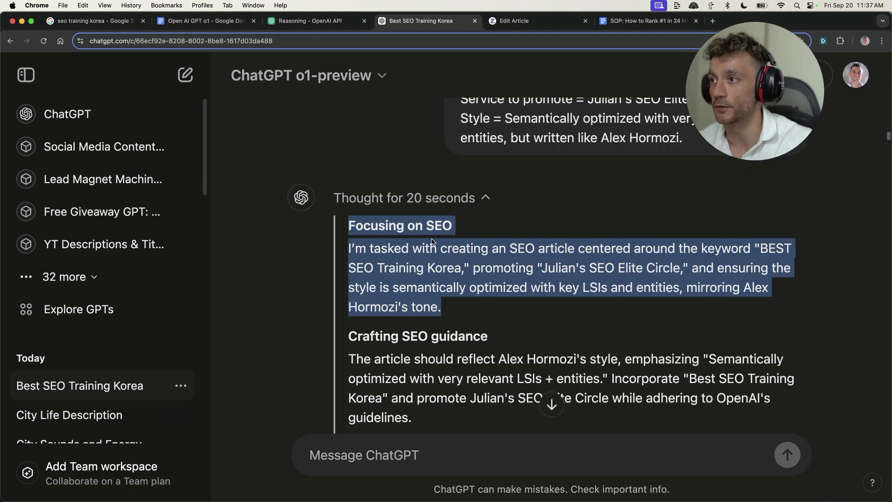
{"action": "left_click_drag", "start_coordinate": [349, 222], "coordinate": [522, 271]}
Highlight the Crafting SEO guidance and Crafting the article reasoning steps.
{"action": "scroll", "coordinate": [515, 270], "scroll_direction": "down", "scroll_amount": 2}
{"action": "scroll", "coordinate": [492, 271], "scroll_direction": "down", "scroll_amount": 1}
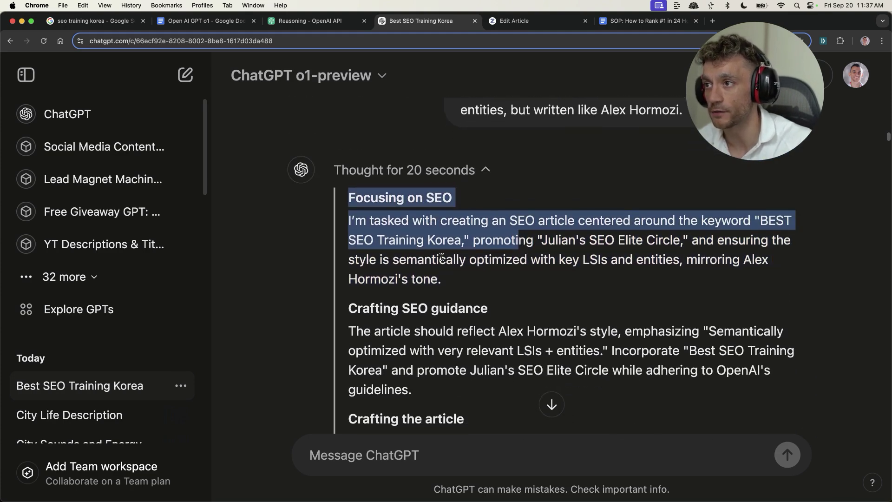
{"action": "scroll", "coordinate": [464, 270], "scroll_direction": "down", "scroll_amount": 1}
{"action": "scroll", "coordinate": [425, 270], "scroll_direction": "down", "scroll_amount": 6}
{"action": "scroll", "coordinate": [421, 189], "scroll_direction": "up", "scroll_amount": 1}
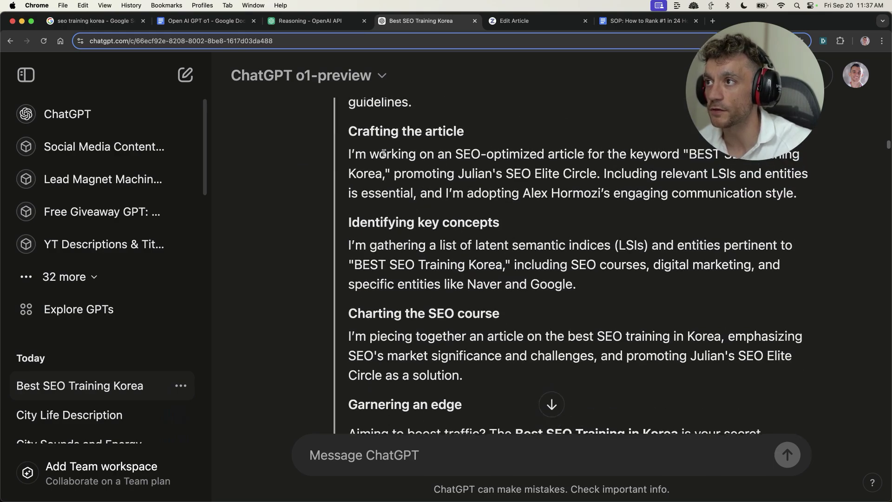
{"action": "scroll", "coordinate": [389, 154], "scroll_direction": "up", "scroll_amount": 4}
{"action": "scroll", "coordinate": [366, 127], "scroll_direction": "up", "scroll_amount": 2}
{"action": "scroll", "coordinate": [418, 162], "scroll_direction": "down", "scroll_amount": 1}
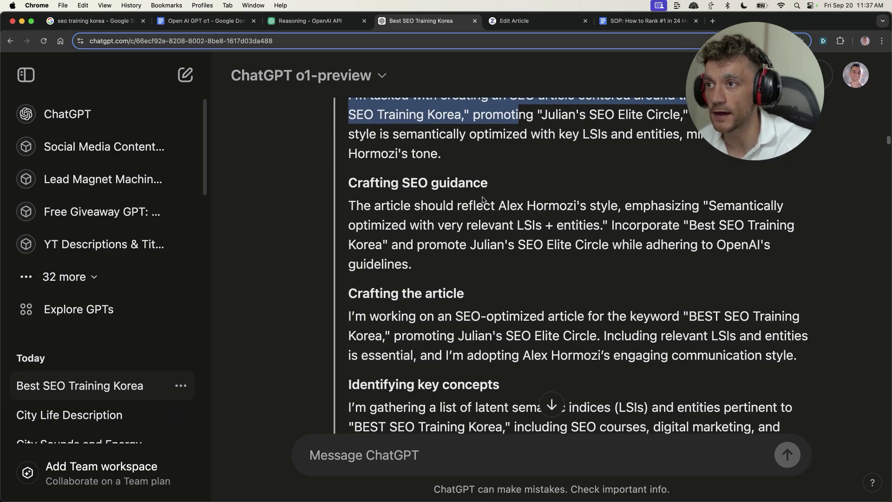
{"action": "left_click_drag", "start_coordinate": [339, 168], "coordinate": [432, 272]}
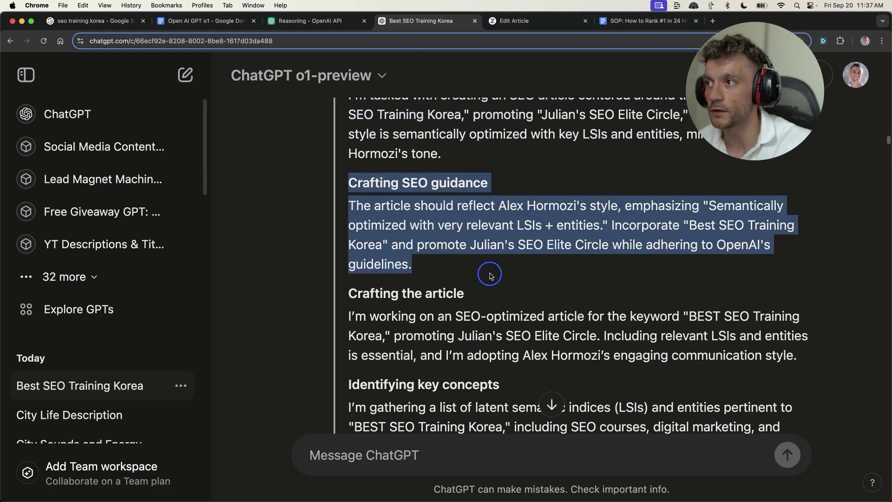
{"action": "scroll", "coordinate": [424, 285], "scroll_direction": "down", "scroll_amount": 2}
{"action": "mouse_move", "coordinate": [347, 212]}
{"action": "left_mouse_down"}
{"action": "mouse_move", "coordinate": [515, 229]}
{"action": "mouse_move", "coordinate": [822, 284]}
{"action": "left_mouse_up"}
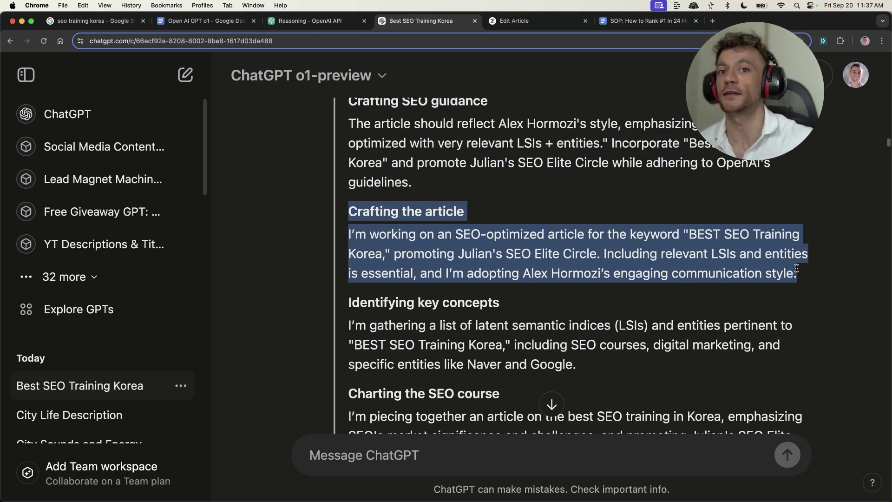
{"action": "left_click", "coordinate": [623, 23]}
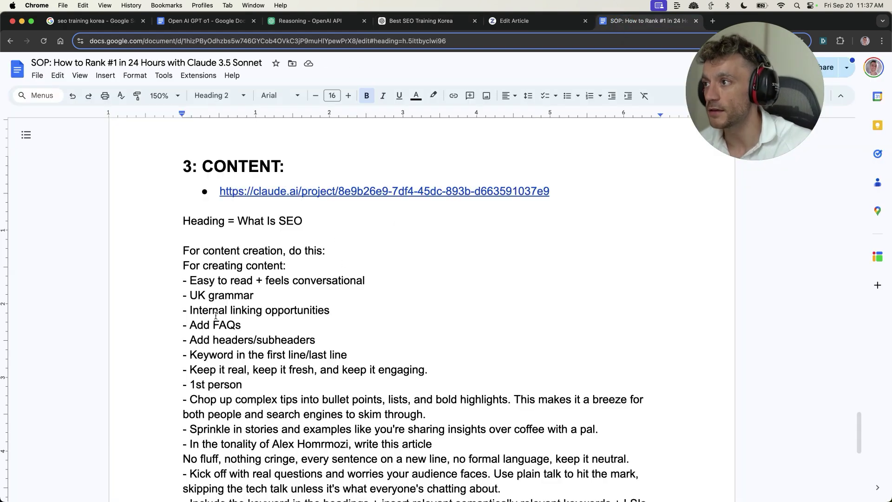
{"action": "left_click", "coordinate": [419, 22]}
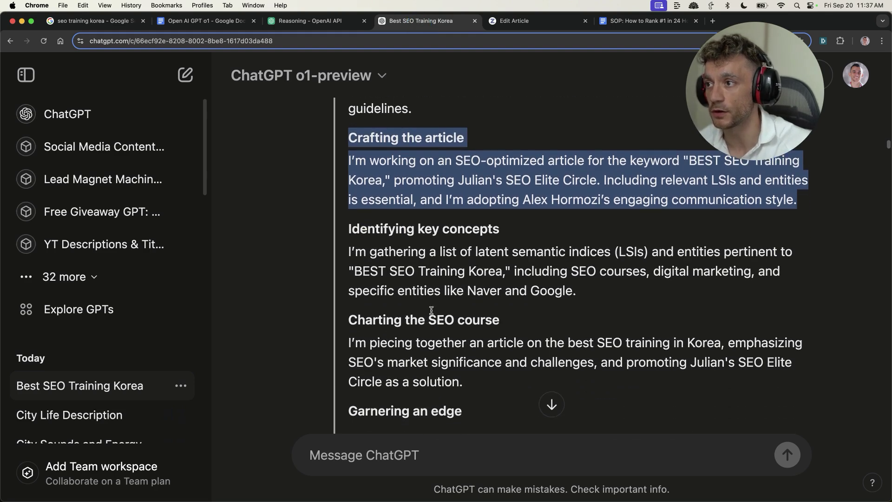
{"action": "left_click_drag", "start_coordinate": [348, 205], "coordinate": [463, 258]}
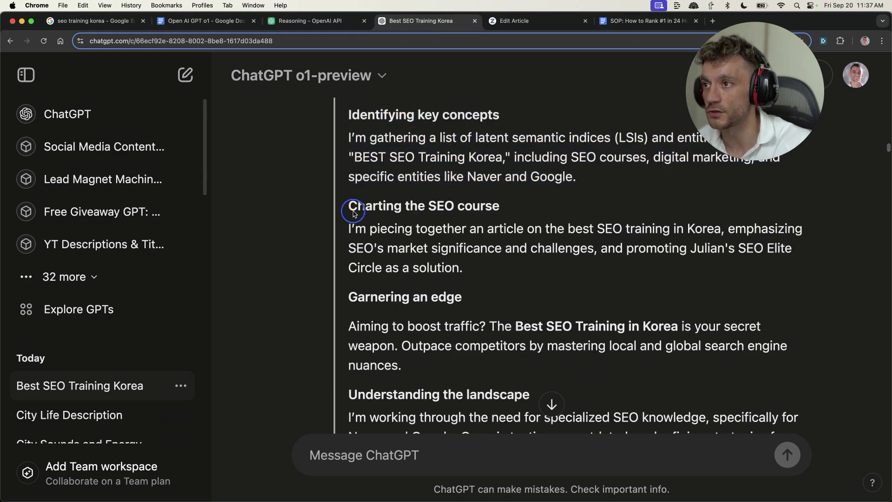
{"action": "scroll", "coordinate": [463, 258], "scroll_direction": "down", "scroll_amount": 1}
{"action": "left_click_drag", "start_coordinate": [341, 296], "coordinate": [532, 354]}
{"action": "scroll", "coordinate": [532, 354], "scroll_direction": "down", "scroll_amount": 5}
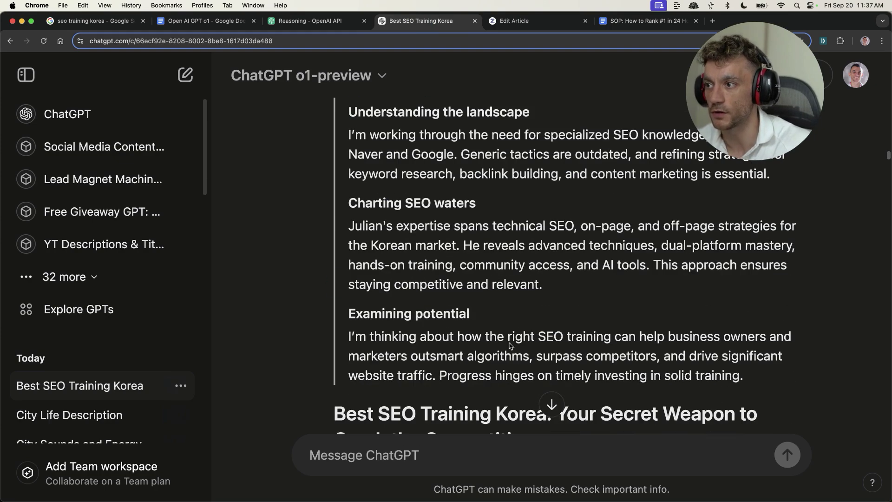
{"action": "scroll", "coordinate": [497, 347], "scroll_direction": "up", "scroll_amount": 1}
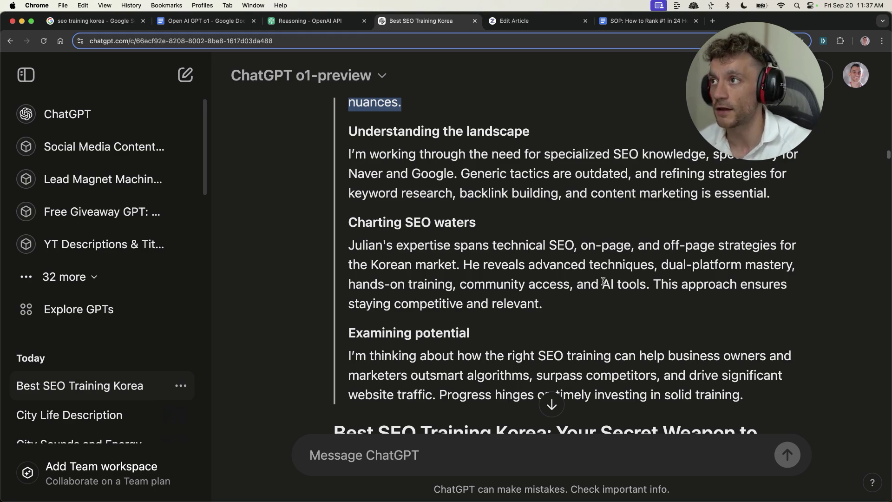
{"action": "scroll", "coordinate": [510, 301], "scroll_direction": "down", "scroll_amount": 5}
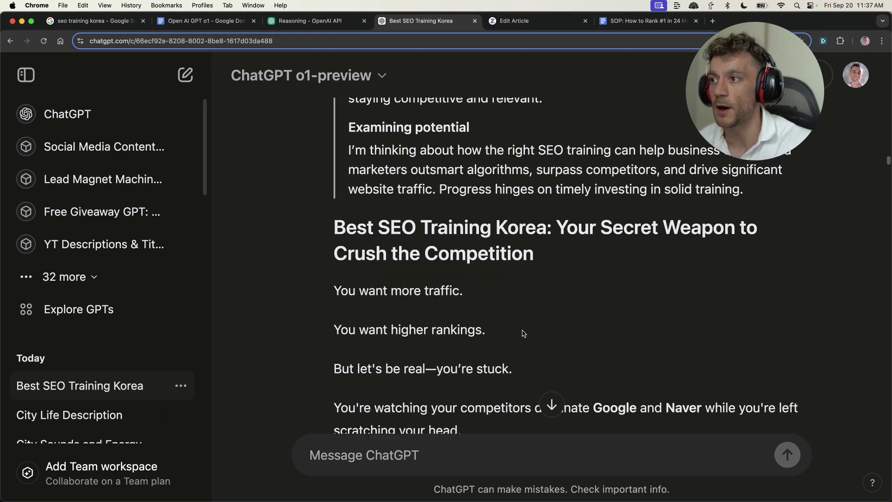
{"action": "scroll", "coordinate": [523, 335], "scroll_direction": "down", "scroll_amount": 1}
{"action": "scroll", "coordinate": [323, 209], "scroll_direction": "up", "scroll_amount": 1}
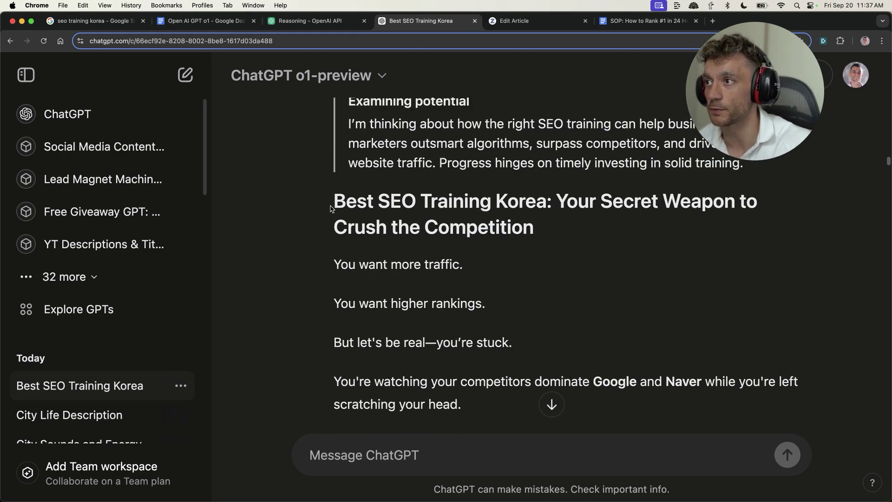
{"action": "left_click_drag", "start_coordinate": [332, 201], "coordinate": [556, 207]}
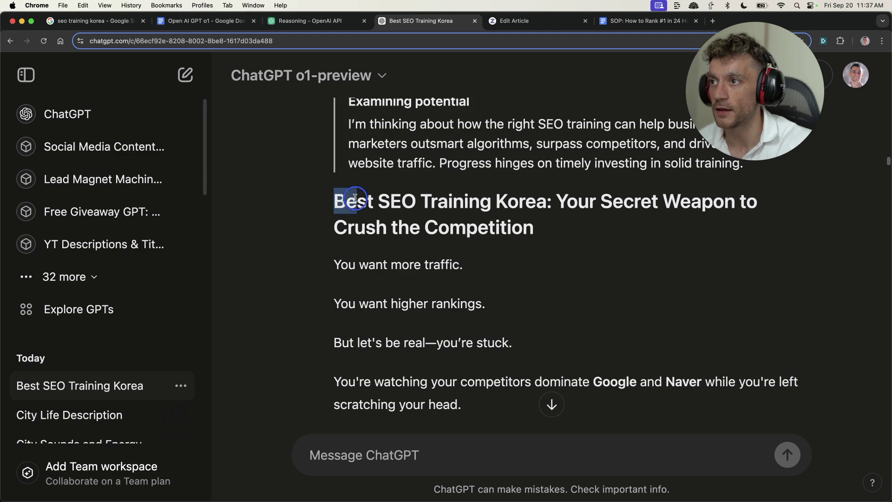
{"action": "left_click", "coordinate": [556, 208]}
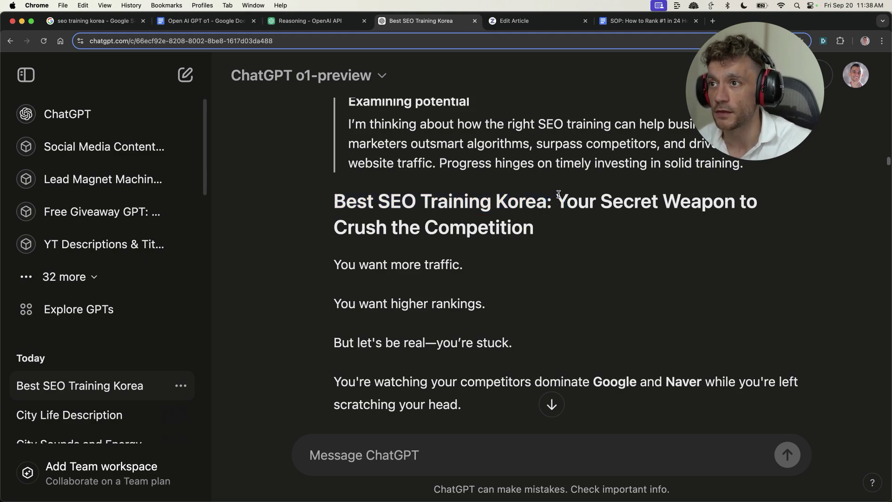
{"action": "left_click_drag", "start_coordinate": [559, 193], "coordinate": [622, 225]}
{"action": "left_click", "coordinate": [622, 226]}
{"action": "mouse_move", "coordinate": [349, 101]}
{"action": "left_mouse_down"}
{"action": "mouse_move", "coordinate": [501, 219]}
{"action": "mouse_move", "coordinate": [332, 203]}
{"action": "left_mouse_up"}
{"action": "left_click", "coordinate": [556, 230]}
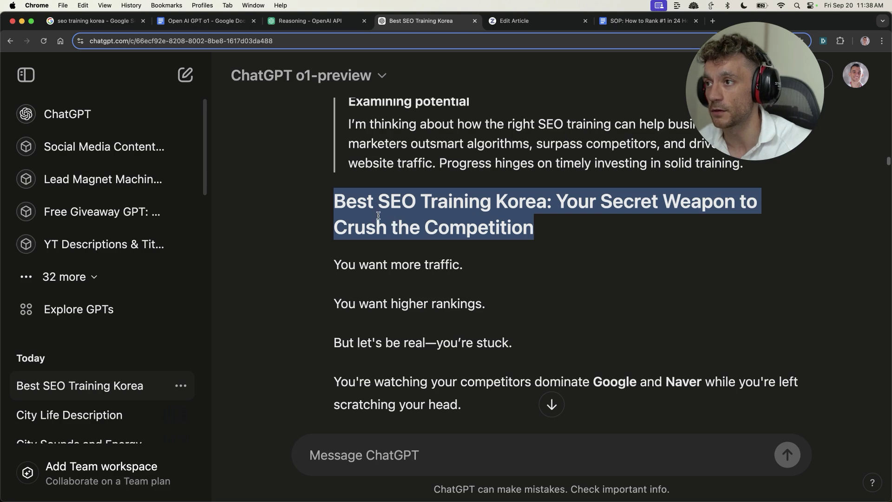
{"action": "scroll", "coordinate": [403, 244], "scroll_direction": "down", "scroll_amount": 1}
{"action": "left_click_drag", "start_coordinate": [319, 245], "coordinate": [503, 255]}
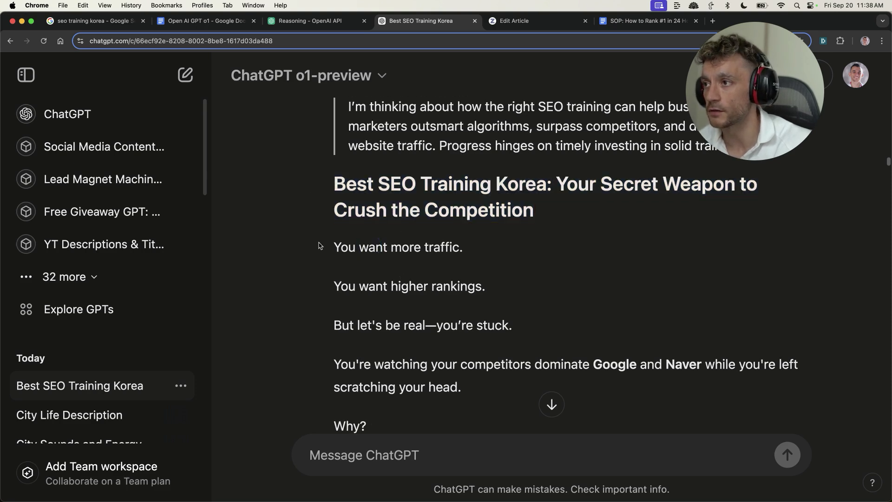
{"action": "left_click", "coordinate": [502, 255]}
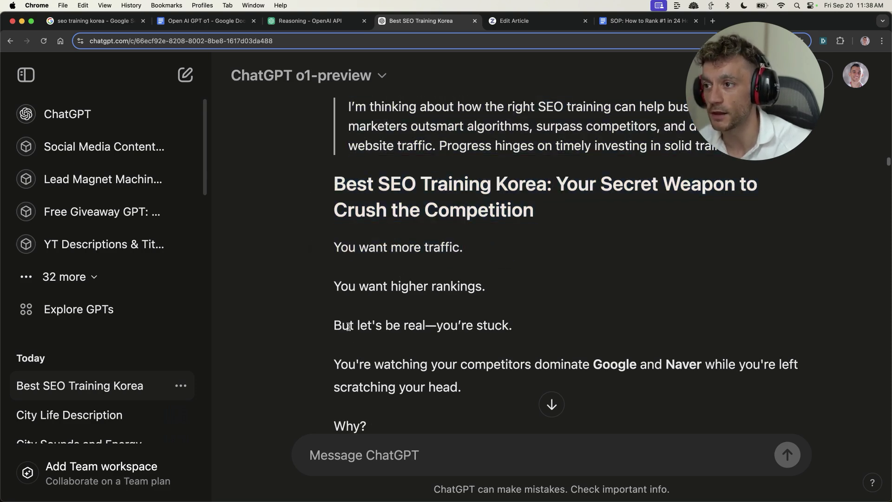
{"action": "scroll", "coordinate": [348, 307], "scroll_direction": "down", "scroll_amount": 2}
{"action": "left_click_drag", "start_coordinate": [339, 284], "coordinate": [498, 303]}
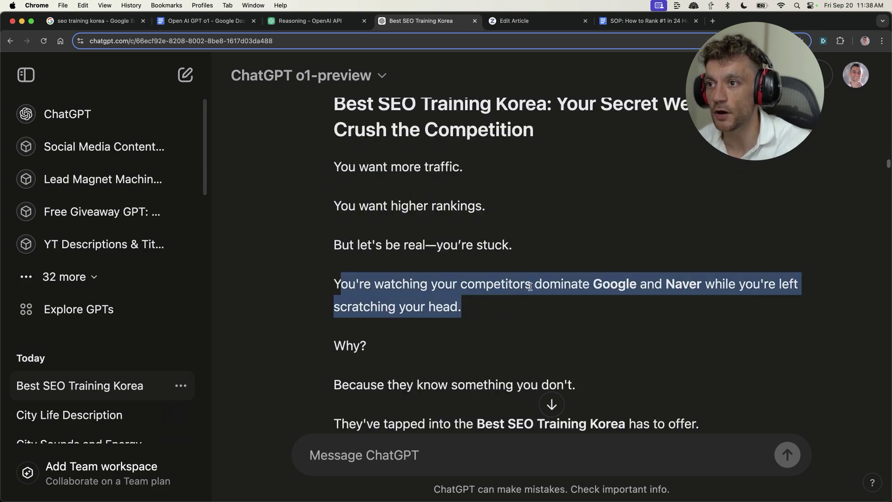
{"action": "left_click", "coordinate": [576, 291]}
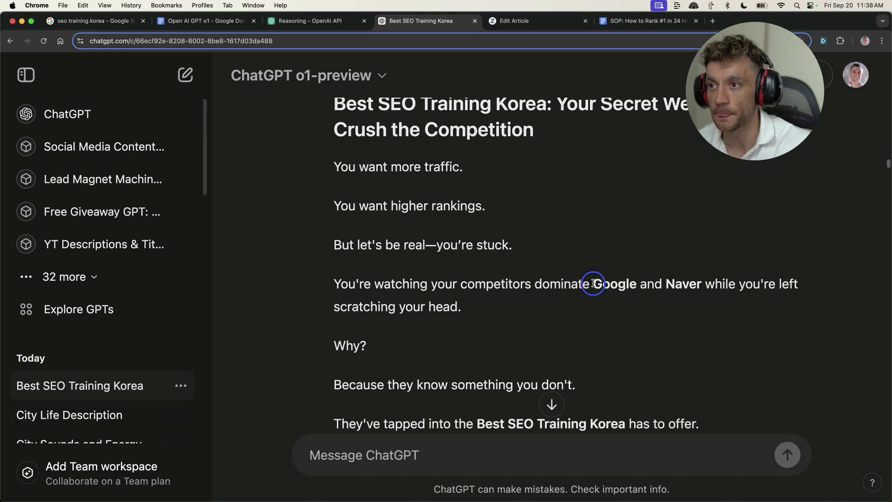
{"action": "left_click_drag", "start_coordinate": [593, 283], "coordinate": [640, 286]}
{"action": "left_click", "coordinate": [679, 269]}
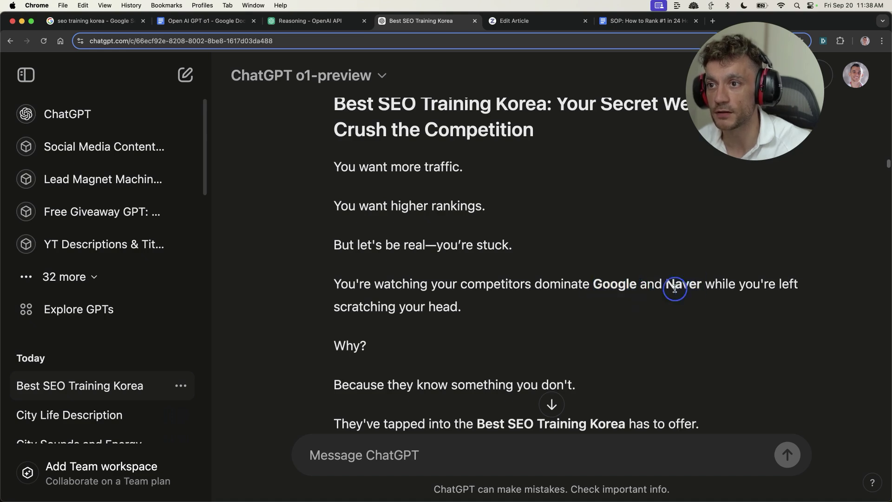
{"action": "double_click", "coordinate": [674, 288]}
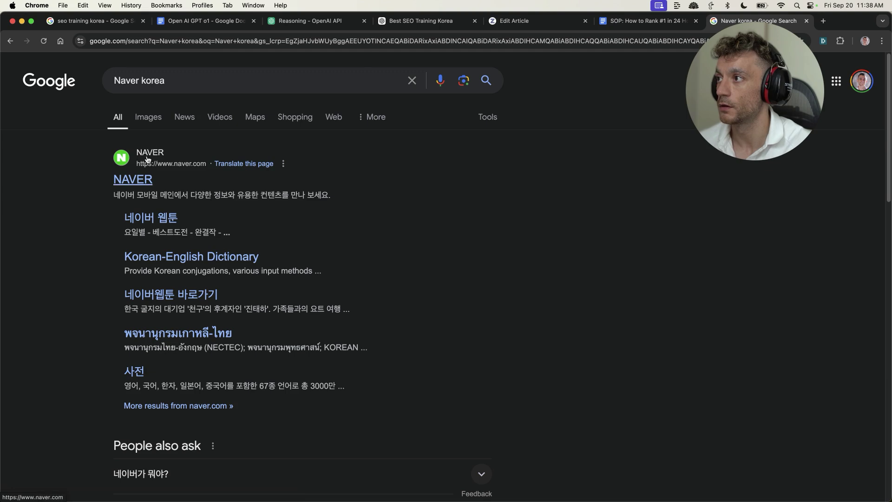
{"action": "key", "text": "super+w"}
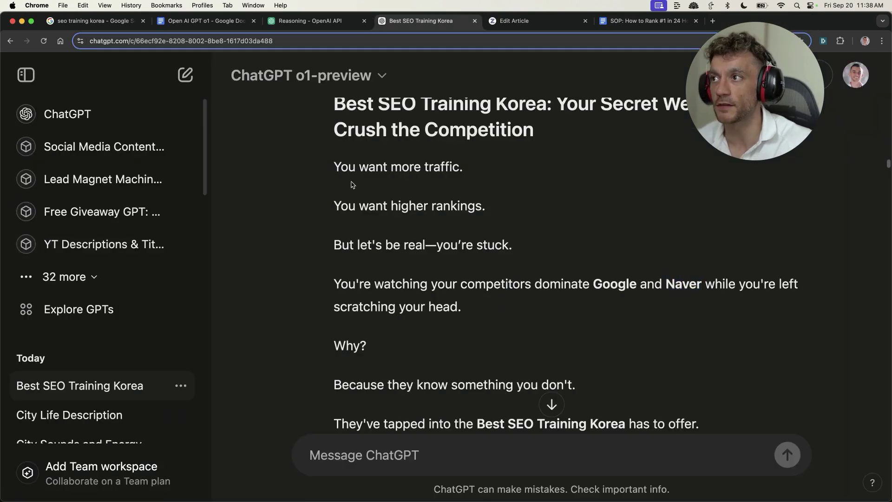
{"action": "left_click_drag", "start_coordinate": [328, 163], "coordinate": [510, 314]}
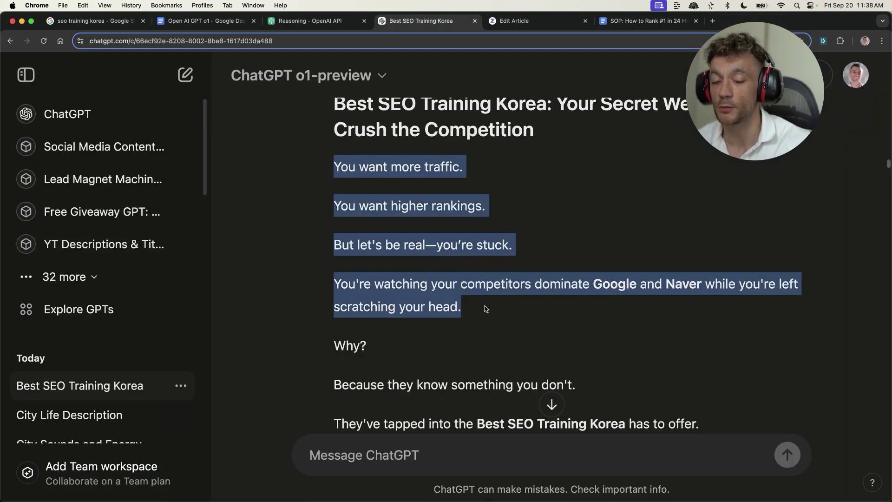
{"action": "scroll", "coordinate": [516, 321], "scroll_direction": "down", "scroll_amount": 2}
{"action": "scroll", "coordinate": [460, 274], "scroll_direction": "down", "scroll_amount": 2}
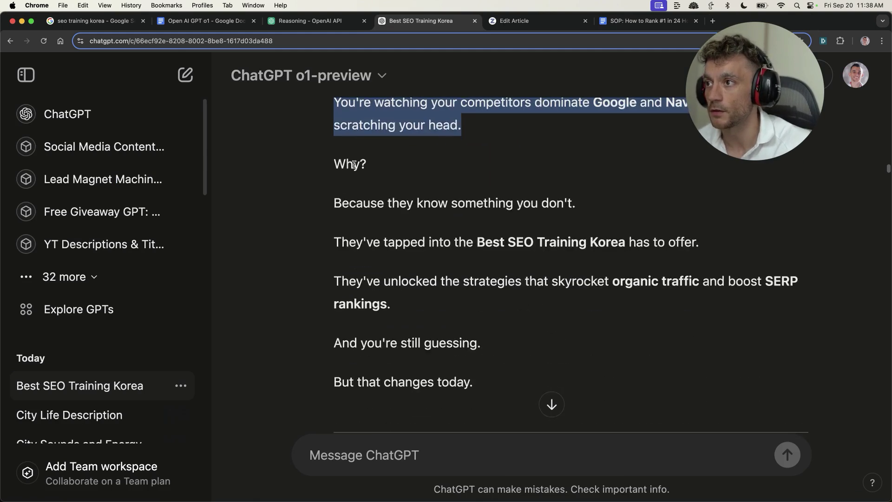
{"action": "scroll", "coordinate": [404, 226], "scroll_direction": "down", "scroll_amount": 1}
{"action": "scroll", "coordinate": [404, 227], "scroll_direction": "down", "scroll_amount": 2}
{"action": "scroll", "coordinate": [404, 232], "scroll_direction": "down", "scroll_amount": 1}
{"action": "scroll", "coordinate": [418, 251], "scroll_direction": "up", "scroll_amount": 4}
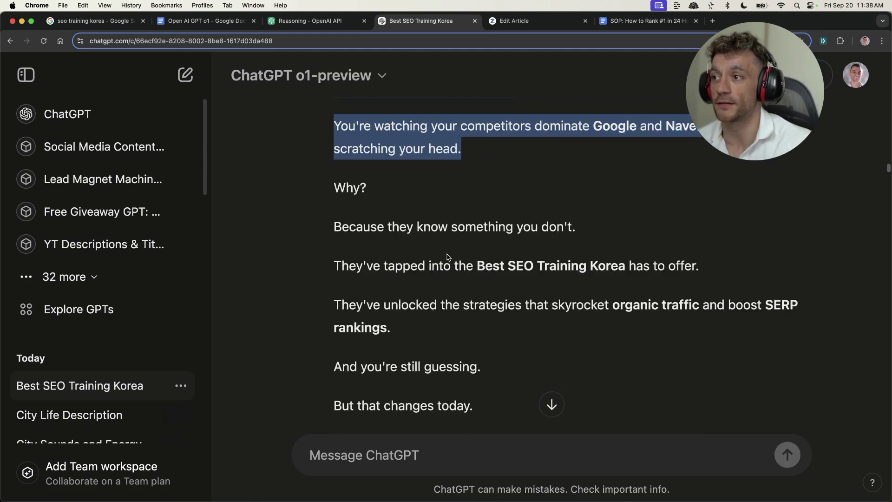
{"action": "scroll", "coordinate": [454, 222], "scroll_direction": "up", "scroll_amount": 1}
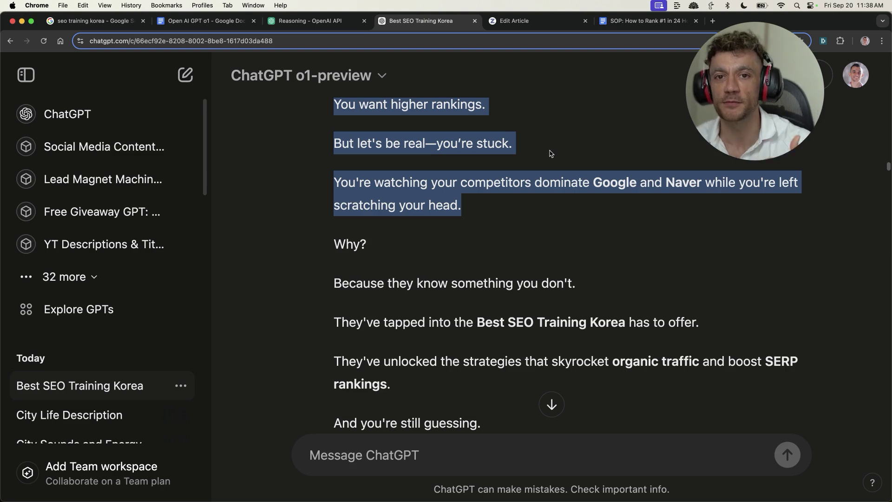
{"action": "scroll", "coordinate": [574, 223], "scroll_direction": "up", "scroll_amount": 1}
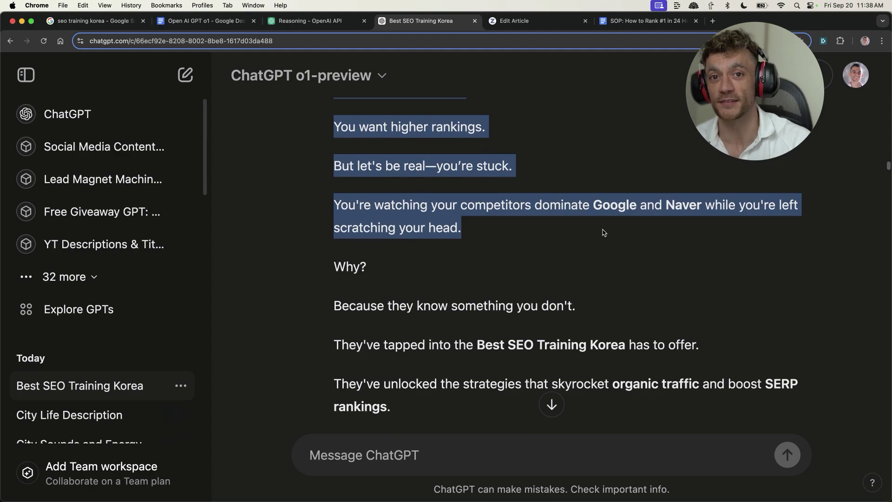
{"action": "scroll", "coordinate": [603, 232], "scroll_direction": "up", "scroll_amount": 1}
{"action": "scroll", "coordinate": [623, 311], "scroll_direction": "up", "scroll_amount": 3}
{"action": "scroll", "coordinate": [563, 291], "scroll_direction": "up", "scroll_amount": 4}
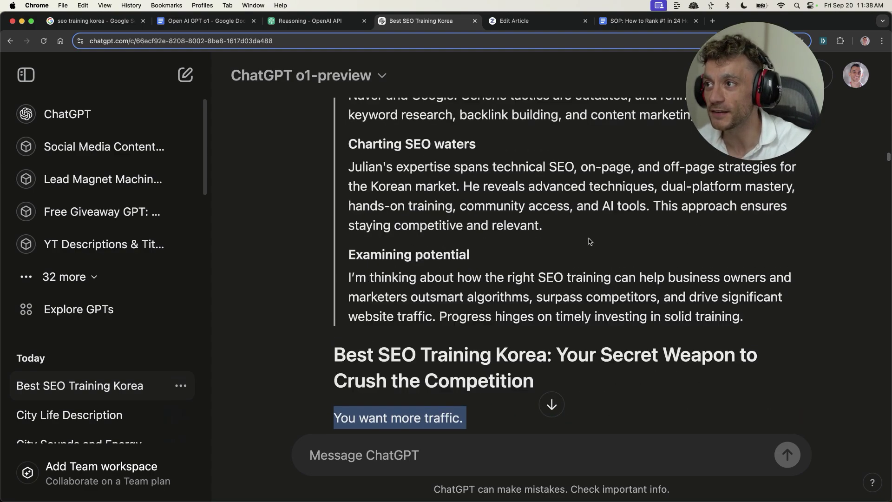
{"action": "scroll", "coordinate": [593, 264], "scroll_direction": "up", "scroll_amount": 5}
{"action": "scroll", "coordinate": [592, 264], "scroll_direction": "up", "scroll_amount": 5}
{"action": "scroll", "coordinate": [603, 253], "scroll_direction": "up", "scroll_amount": 3}
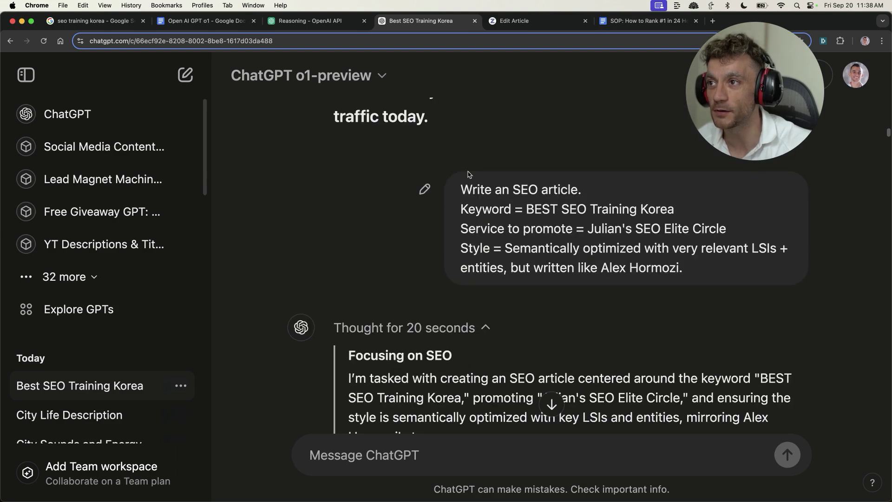
{"action": "mouse_move", "coordinate": [461, 184]}
{"action": "left_mouse_down"}
{"action": "mouse_move", "coordinate": [627, 230]}
{"action": "mouse_move", "coordinate": [684, 273]}
{"action": "left_mouse_up"}
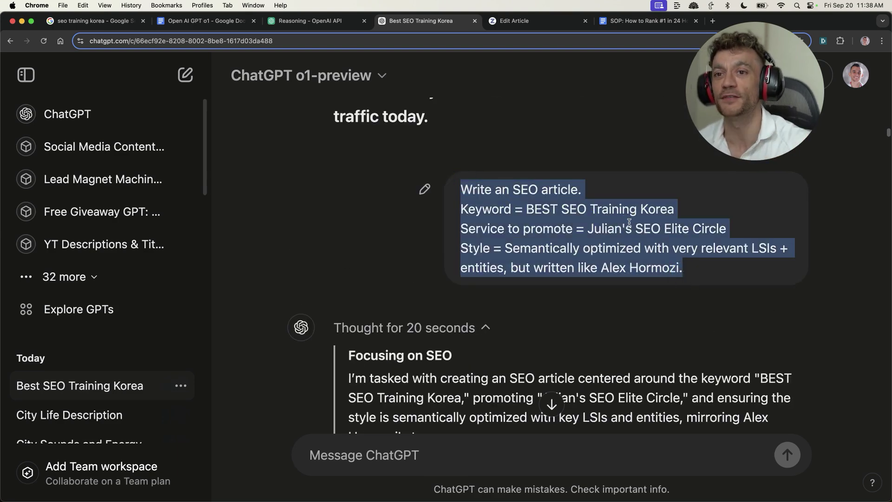
{"action": "scroll", "coordinate": [620, 268], "scroll_direction": "down", "scroll_amount": 5}
{"action": "scroll", "coordinate": [597, 299], "scroll_direction": "down", "scroll_amount": 5}
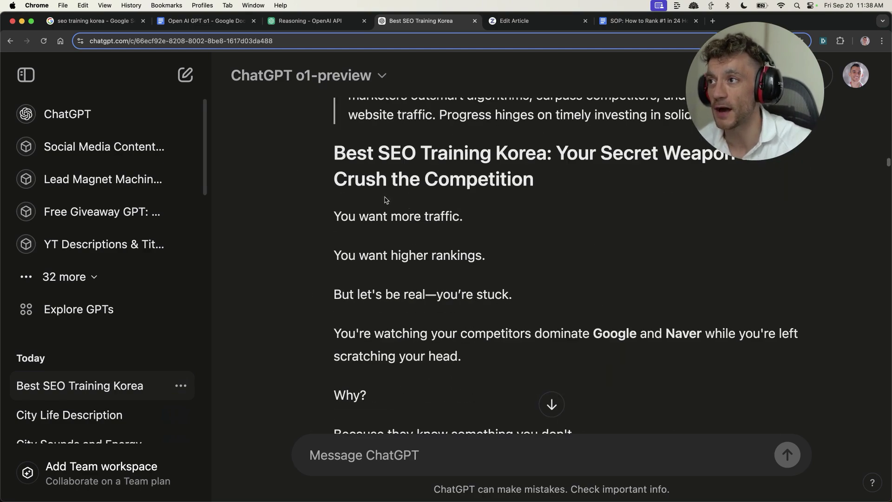
{"action": "mouse_move", "coordinate": [335, 148]}
{"action": "left_mouse_down"}
{"action": "mouse_move", "coordinate": [379, 156]}
{"action": "mouse_move", "coordinate": [462, 367]}
{"action": "left_mouse_up"}
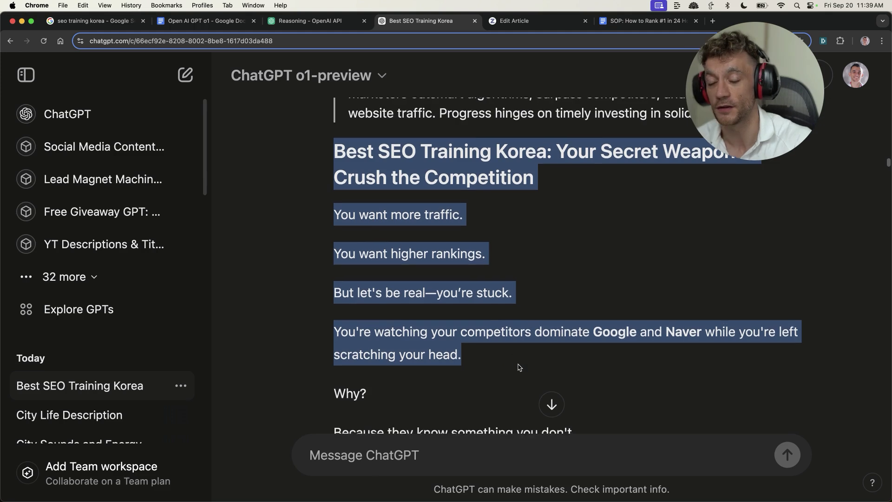
{"action": "scroll", "coordinate": [521, 378], "scroll_direction": "down", "scroll_amount": 1}
{"action": "scroll", "coordinate": [522, 379], "scroll_direction": "down", "scroll_amount": 2}
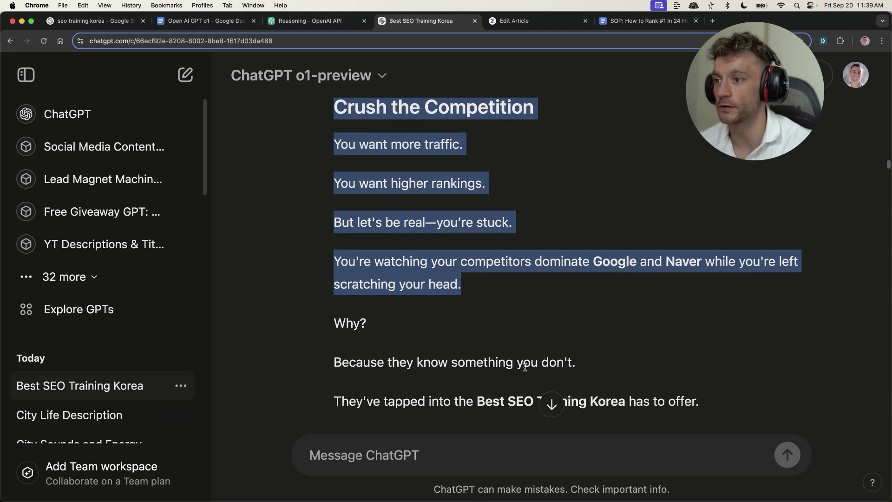
{"action": "scroll", "coordinate": [524, 367], "scroll_direction": "down", "scroll_amount": 2}
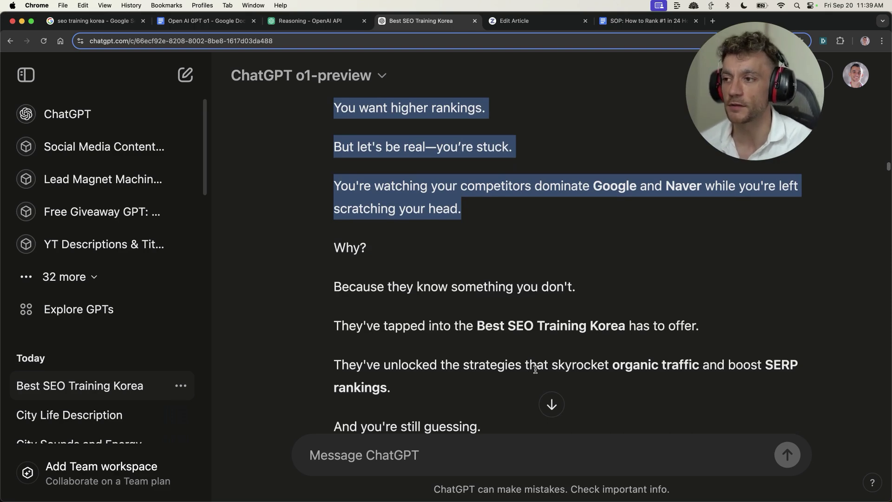
{"action": "scroll", "coordinate": [511, 332], "scroll_direction": "down", "scroll_amount": 2}
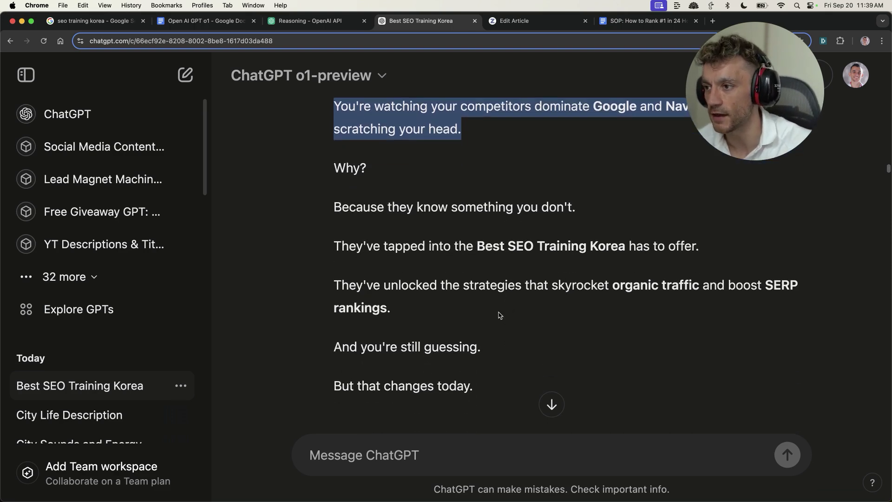
{"action": "scroll", "coordinate": [500, 315], "scroll_direction": "down", "scroll_amount": 4}
{"action": "scroll", "coordinate": [510, 288], "scroll_direction": "down", "scroll_amount": 4}
{"action": "scroll", "coordinate": [522, 270], "scroll_direction": "down", "scroll_amount": 2}
{"action": "scroll", "coordinate": [527, 260], "scroll_direction": "down", "scroll_amount": 2}
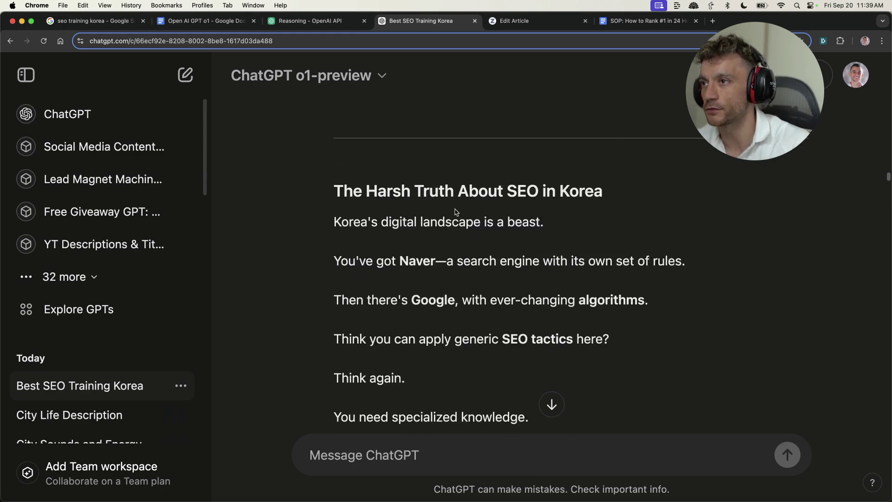
{"action": "scroll", "coordinate": [457, 212], "scroll_direction": "down", "scroll_amount": 1}
{"action": "left_click_drag", "start_coordinate": [331, 169], "coordinate": [604, 183]}
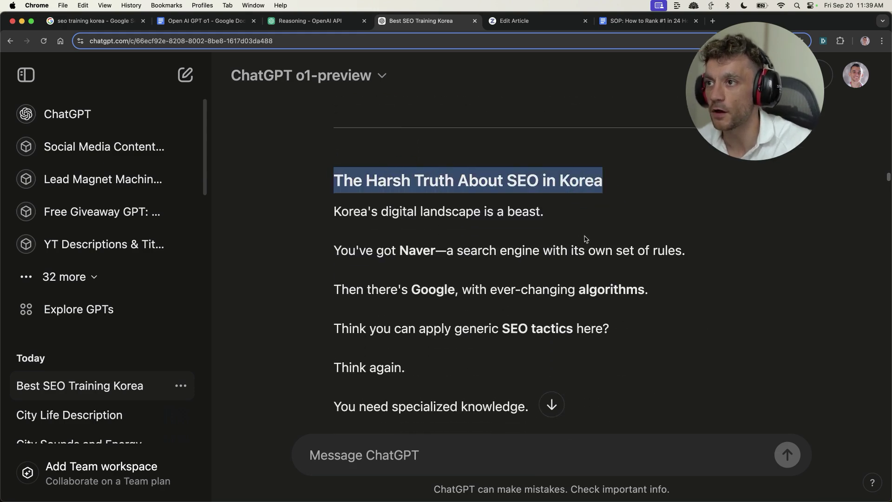
{"action": "scroll", "coordinate": [359, 183], "scroll_direction": "down", "scroll_amount": 5}
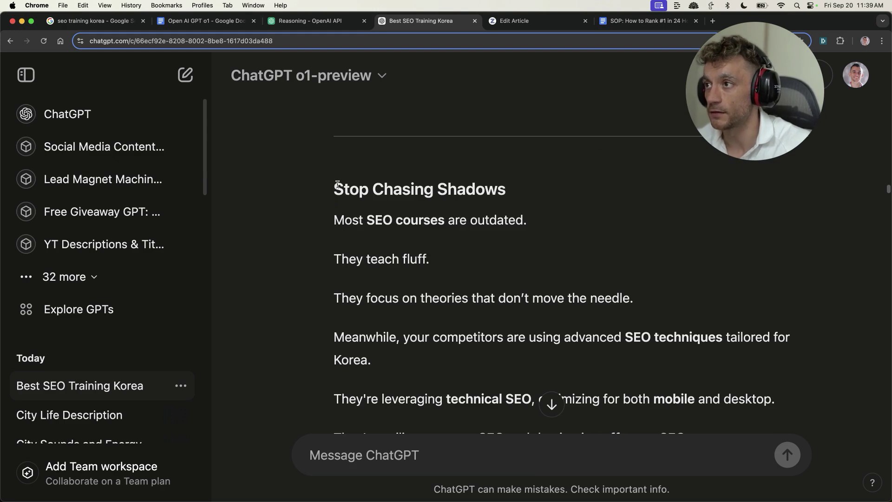
{"action": "left_click_drag", "start_coordinate": [338, 185], "coordinate": [538, 188]}
{"action": "left_click_drag", "start_coordinate": [349, 232], "coordinate": [664, 312]}
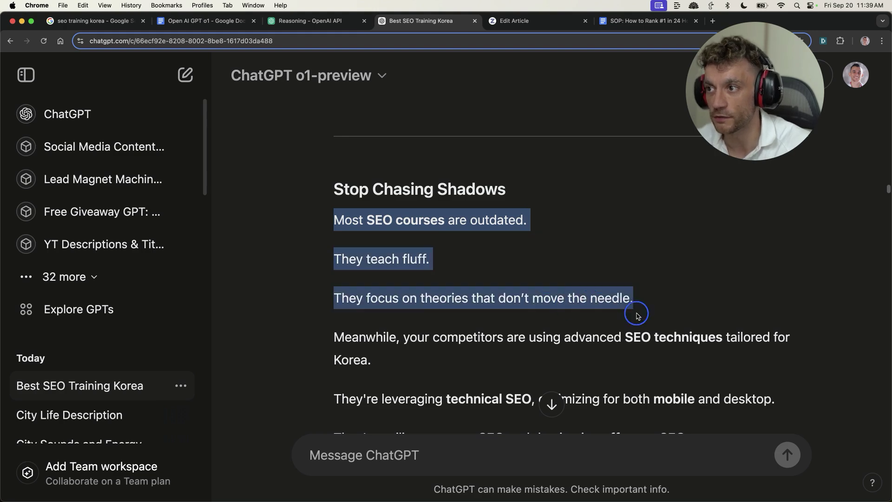
{"action": "scroll", "coordinate": [663, 313], "scroll_direction": "down", "scroll_amount": 2}
{"action": "scroll", "coordinate": [299, 193], "scroll_direction": "down", "scroll_amount": 8}
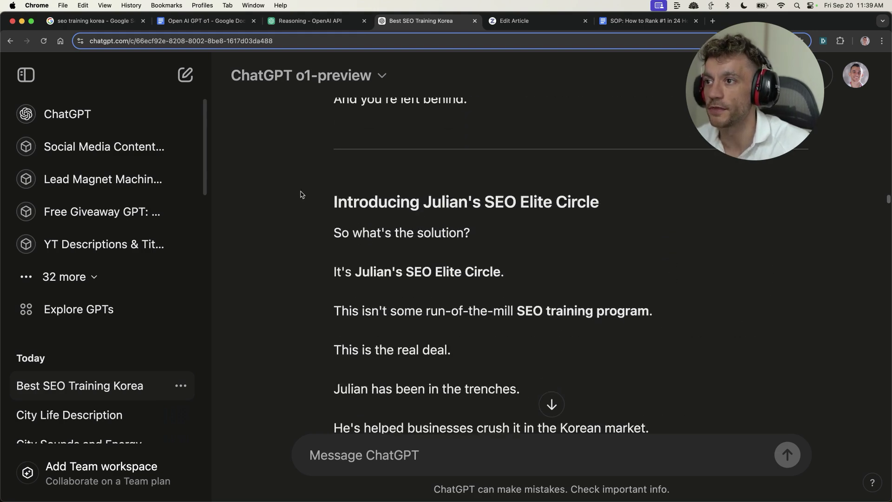
{"action": "left_click_drag", "start_coordinate": [664, 312], "coordinate": [617, 214]}
{"action": "left_click", "coordinate": [467, 201]}
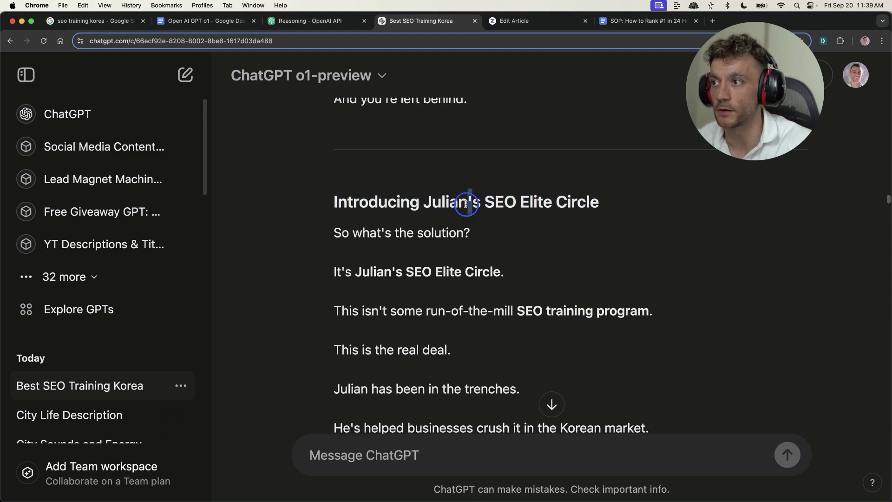
{"action": "left_click_drag", "start_coordinate": [331, 201], "coordinate": [637, 205]}
{"action": "scroll", "coordinate": [272, 160], "scroll_direction": "down", "scroll_amount": 1}
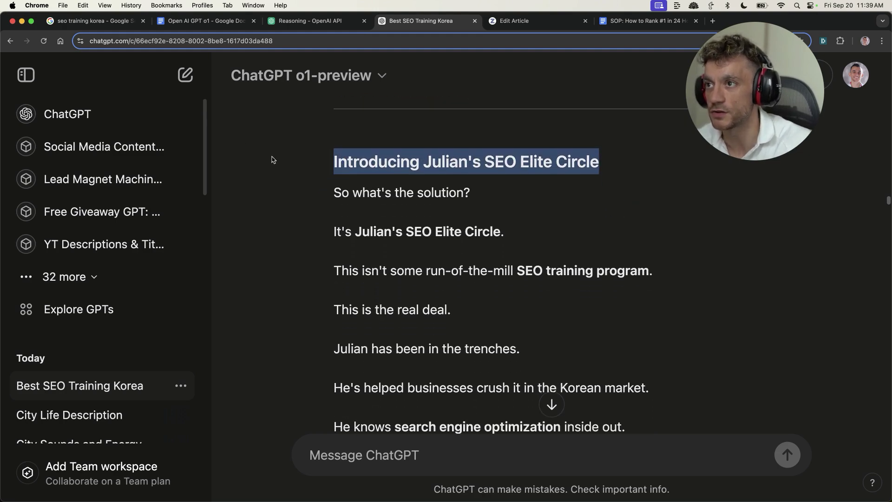
{"action": "left_click", "coordinate": [410, 186]}
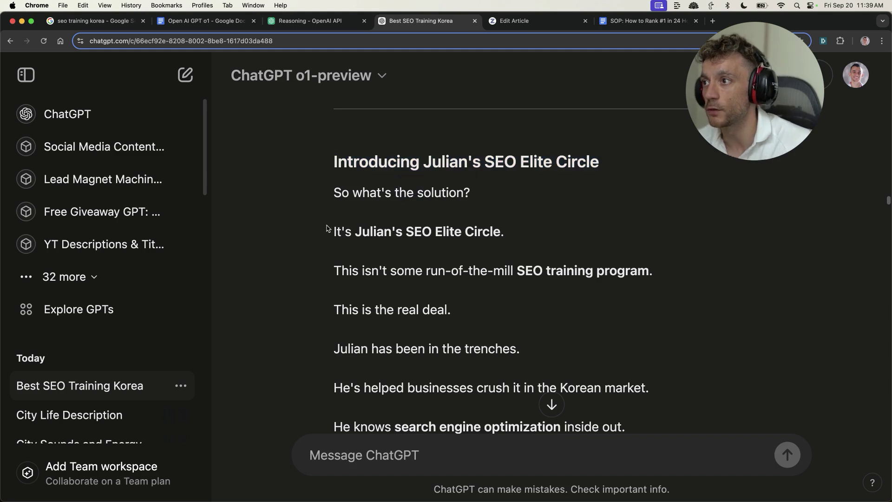
{"action": "left_click_drag", "start_coordinate": [329, 230], "coordinate": [538, 255]}
{"action": "left_click", "coordinate": [518, 237]}
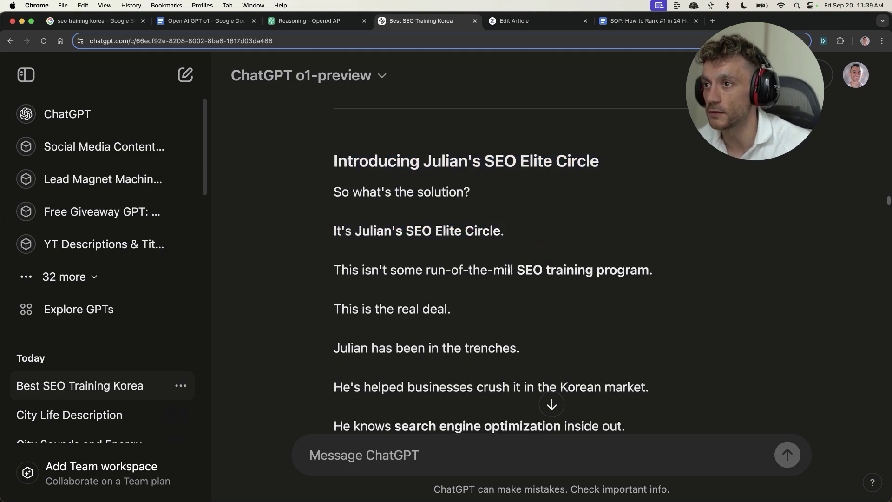
{"action": "scroll", "coordinate": [464, 251], "scroll_direction": "down", "scroll_amount": 2}
{"action": "scroll", "coordinate": [505, 300], "scroll_direction": "down", "scroll_amount": 2}
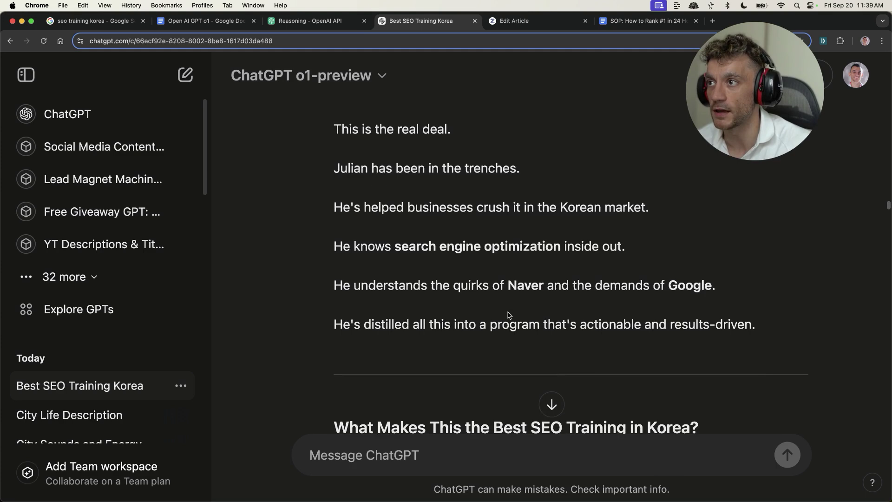
{"action": "scroll", "coordinate": [438, 209], "scroll_direction": "down", "scroll_amount": 1}
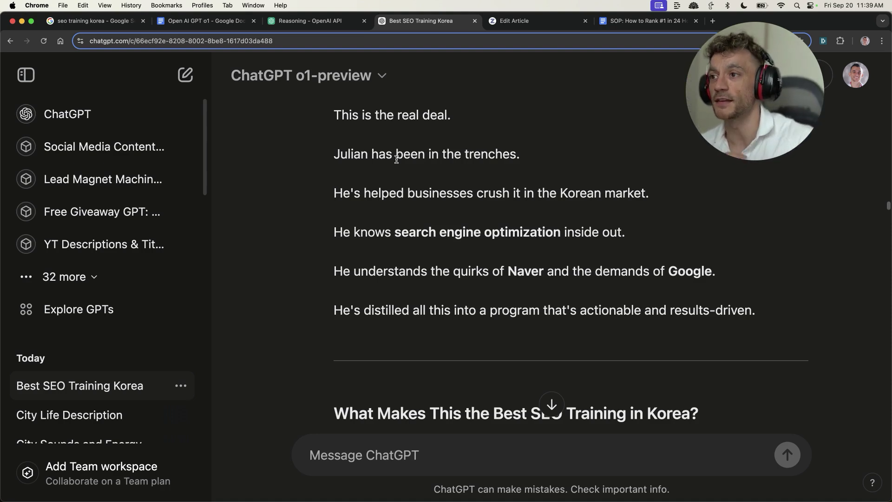
{"action": "scroll", "coordinate": [509, 195], "scroll_direction": "down", "scroll_amount": 2}
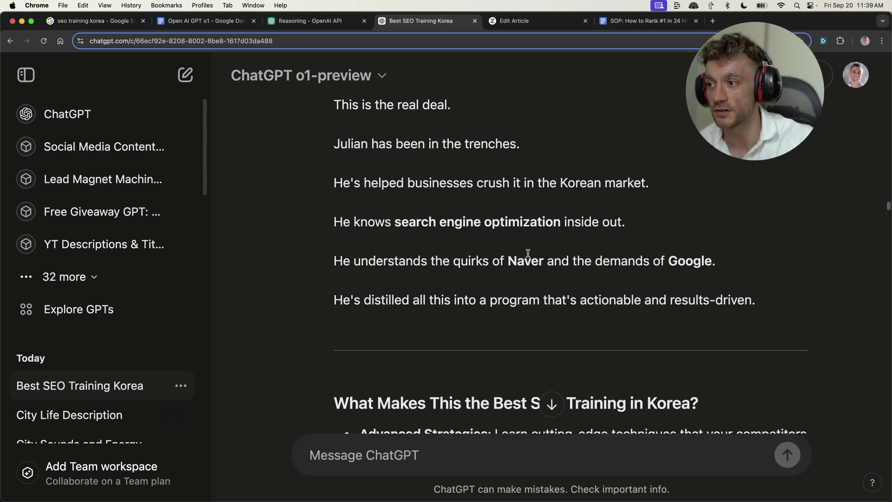
{"action": "scroll", "coordinate": [537, 232], "scroll_direction": "down", "scroll_amount": 5}
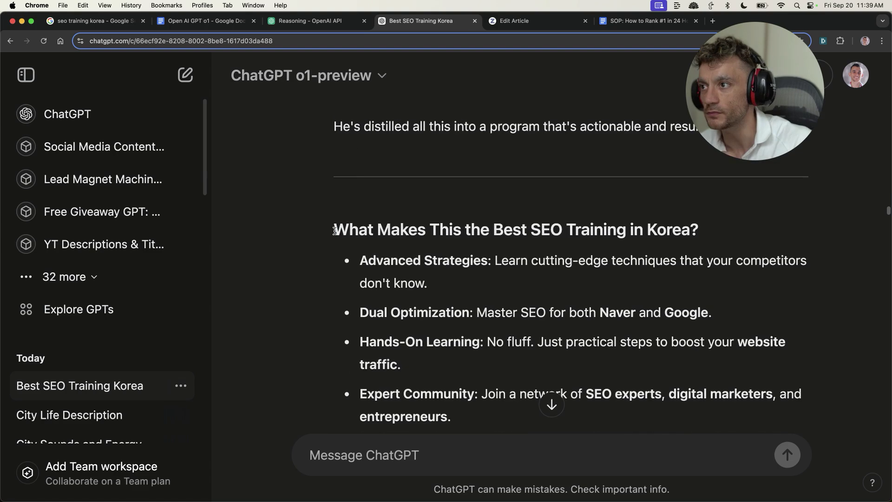
{"action": "left_click_drag", "start_coordinate": [333, 229], "coordinate": [420, 293]}
{"action": "scroll", "coordinate": [464, 296], "scroll_direction": "down", "scroll_amount": 3}
{"action": "scroll", "coordinate": [481, 298], "scroll_direction": "down", "scroll_amount": 4}
{"action": "scroll", "coordinate": [480, 299], "scroll_direction": "down", "scroll_amount": 1}
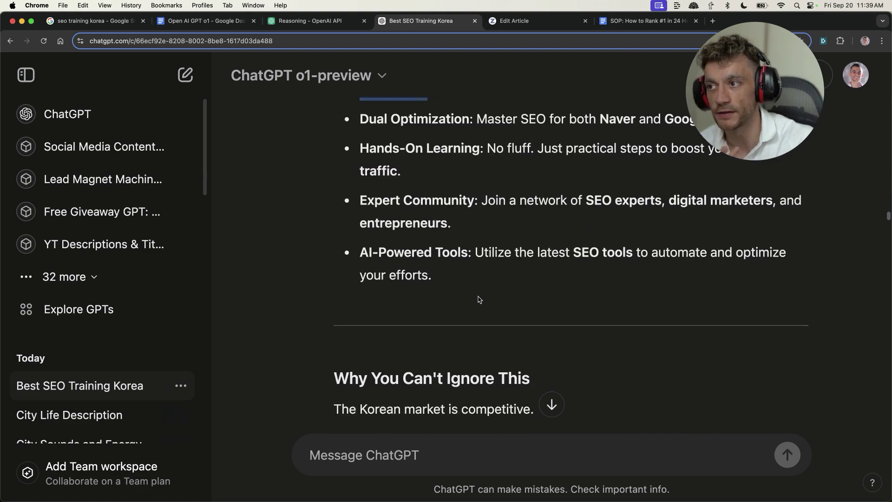
{"action": "scroll", "coordinate": [479, 302], "scroll_direction": "down", "scroll_amount": 4}
{"action": "scroll", "coordinate": [476, 304], "scroll_direction": "down", "scroll_amount": 4}
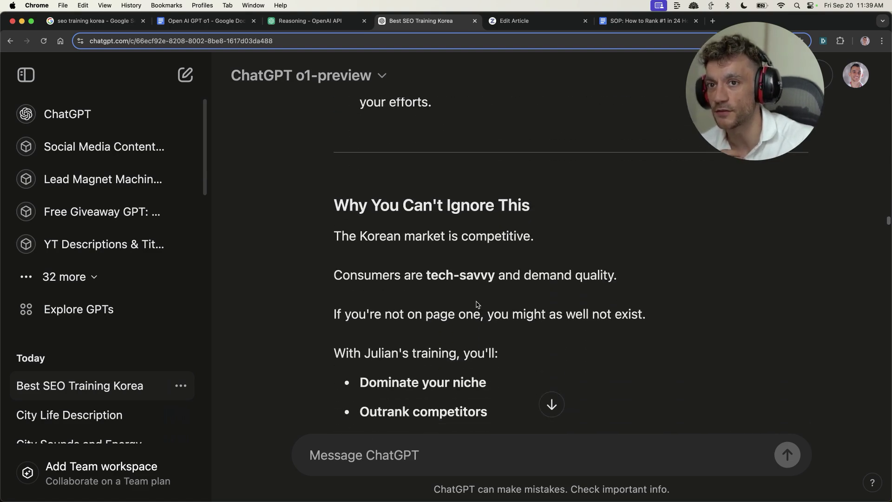
{"action": "scroll", "coordinate": [628, 277], "scroll_direction": "down", "scroll_amount": 10}
{"action": "left_click", "coordinate": [637, 299]}
Select and copy the rewritten article from its H1 title to the last line.
{"action": "scroll", "coordinate": [637, 299], "scroll_direction": "down", "scroll_amount": 1}
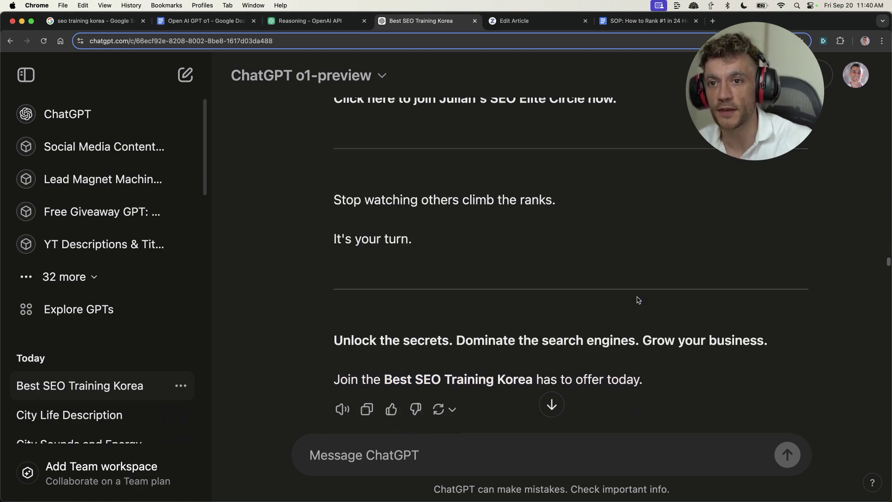
{"action": "scroll", "coordinate": [636, 298], "scroll_direction": "down", "scroll_amount": 2}
{"action": "scroll", "coordinate": [637, 298], "scroll_direction": "down", "scroll_amount": 5}
{"action": "mouse_move", "coordinate": [460, 239]}
{"action": "left_mouse_down"}
{"action": "mouse_move", "coordinate": [692, 242]}
{"action": "mouse_move", "coordinate": [697, 255]}
{"action": "left_mouse_up"}
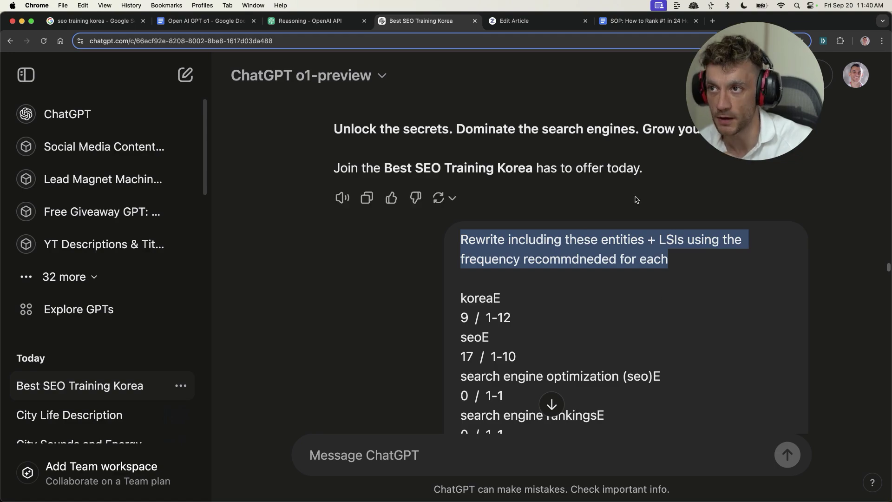
{"action": "left_click_drag", "start_coordinate": [646, 175], "coordinate": [516, 133]}
{"action": "scroll", "coordinate": [508, 223], "scroll_direction": "up", "scroll_amount": 10}
{"action": "scroll", "coordinate": [387, 265], "scroll_direction": "up", "scroll_amount": 5}
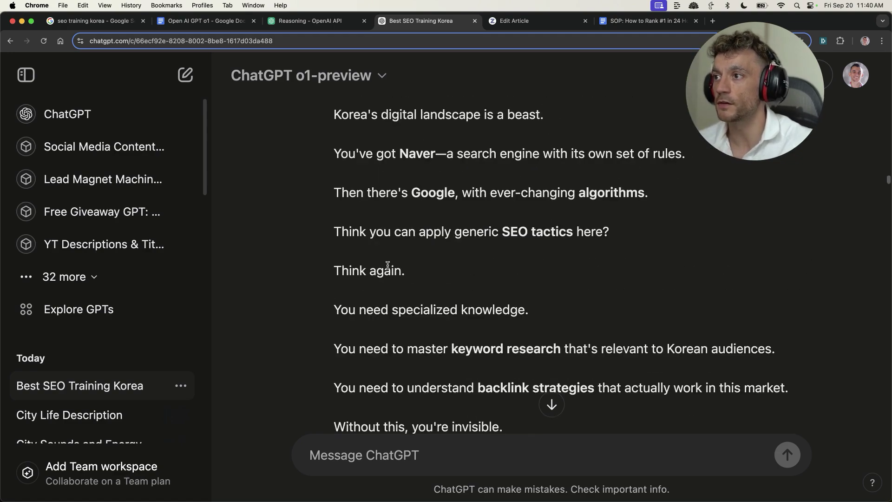
{"action": "scroll", "coordinate": [388, 265], "scroll_direction": "up", "scroll_amount": 10}
{"action": "scroll", "coordinate": [353, 279], "scroll_direction": "up", "scroll_amount": 3}
{"action": "scroll", "coordinate": [333, 279], "scroll_direction": "down", "scroll_amount": 4}
{"action": "left_click", "coordinate": [333, 248], "text": "shift"}
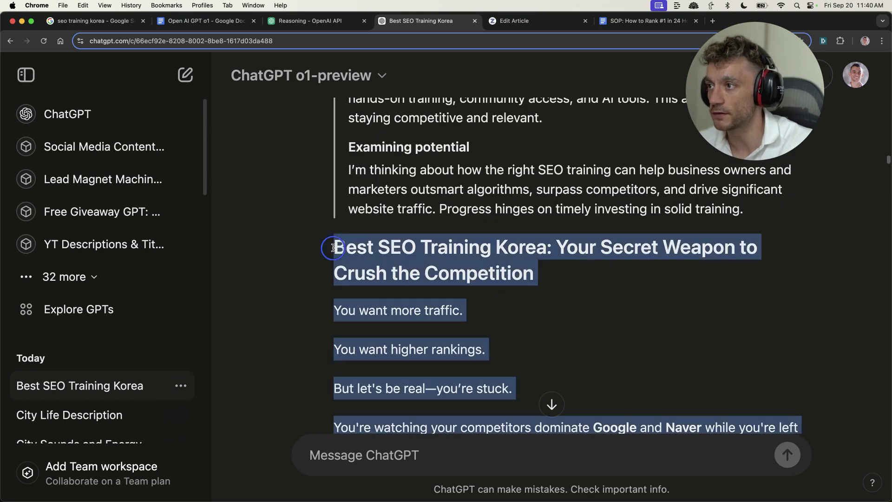
{"action": "left_click", "coordinate": [502, 20]}
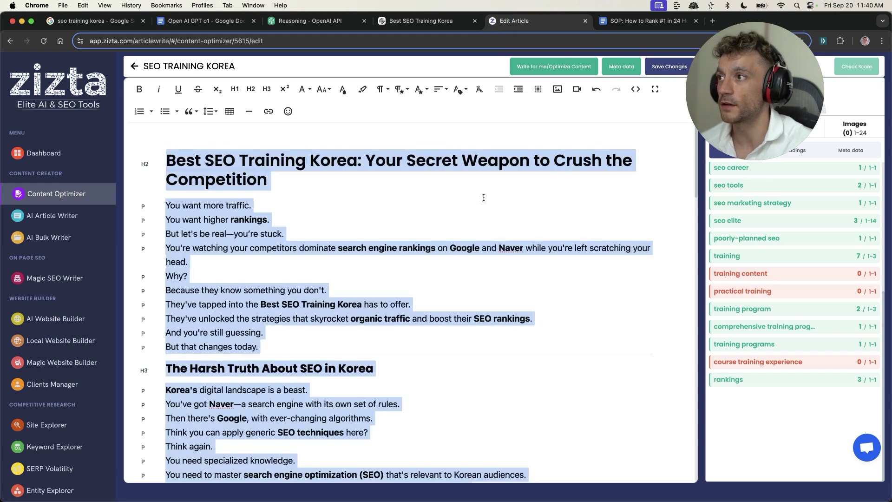
Replace the Zizta article text with the pasted rewrite and recheck its score: 47%.
{"action": "key", "text": "BackSpace"}
{"action": "key", "text": "super+v"}
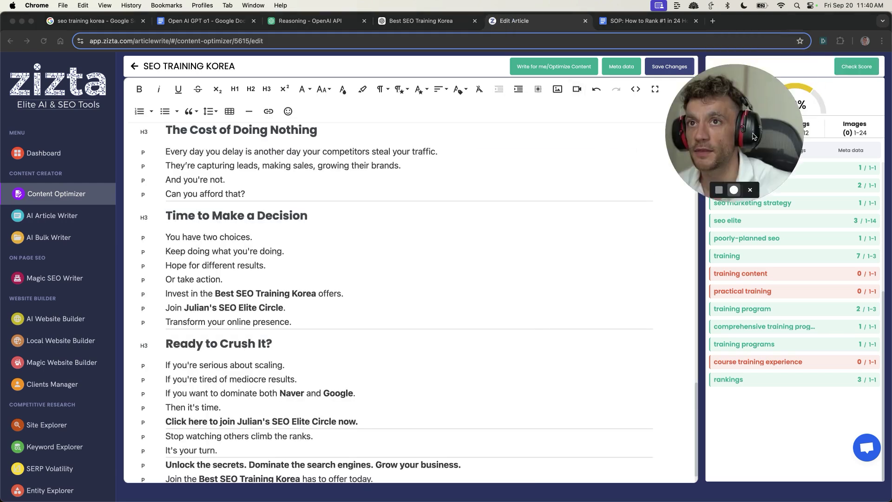
{"action": "left_click", "coordinate": [848, 70]}
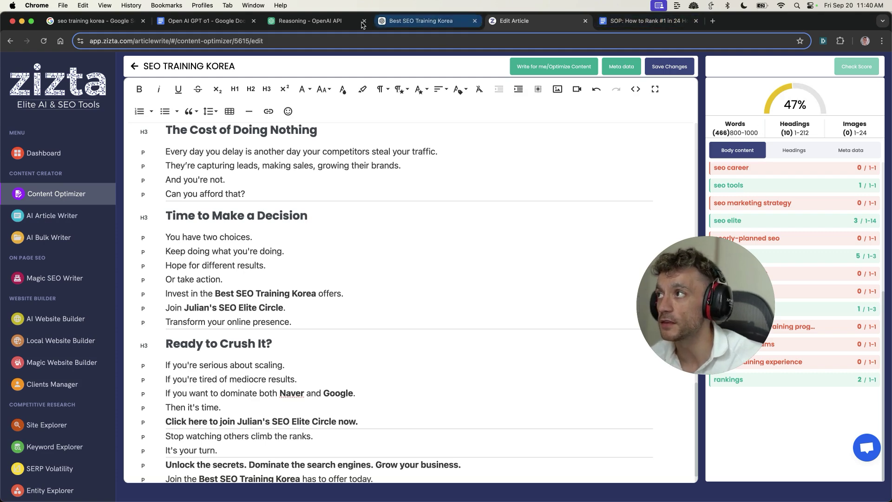
{"action": "left_click", "coordinate": [70, 21]}
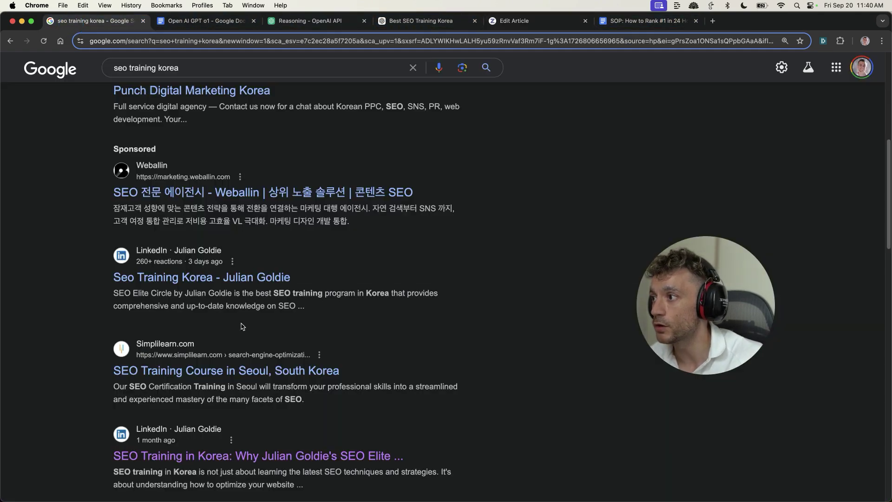
Paste the LinkedIn 'SEO Training in Korea' article text into the Zizta editor.
{"action": "scroll", "coordinate": [242, 326], "scroll_direction": "down", "scroll_amount": 4}
{"action": "scroll", "coordinate": [243, 327], "scroll_direction": "down", "scroll_amount": 2}
{"action": "left_click", "coordinate": [279, 247]}
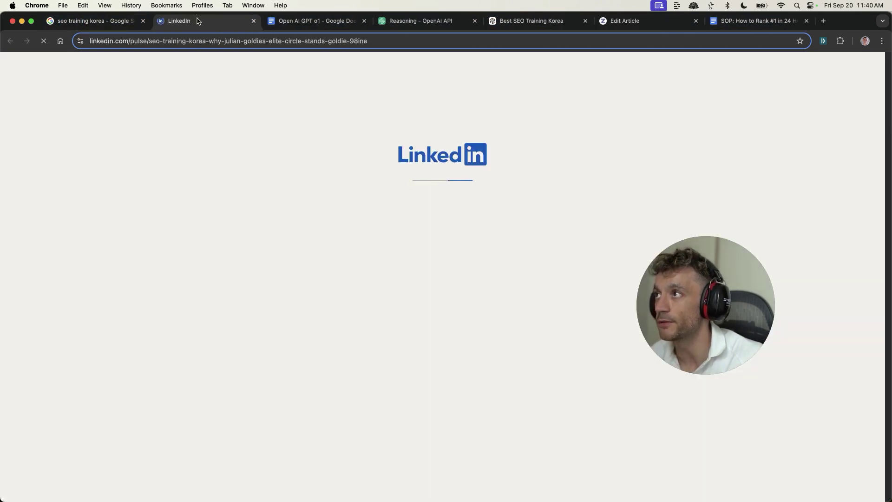
{"action": "left_click_drag", "start_coordinate": [198, 21], "coordinate": [535, 21]}
{"action": "left_click", "coordinate": [612, 24]}
{"action": "left_click", "coordinate": [442, 214]}
{"action": "key", "text": "super+v"}
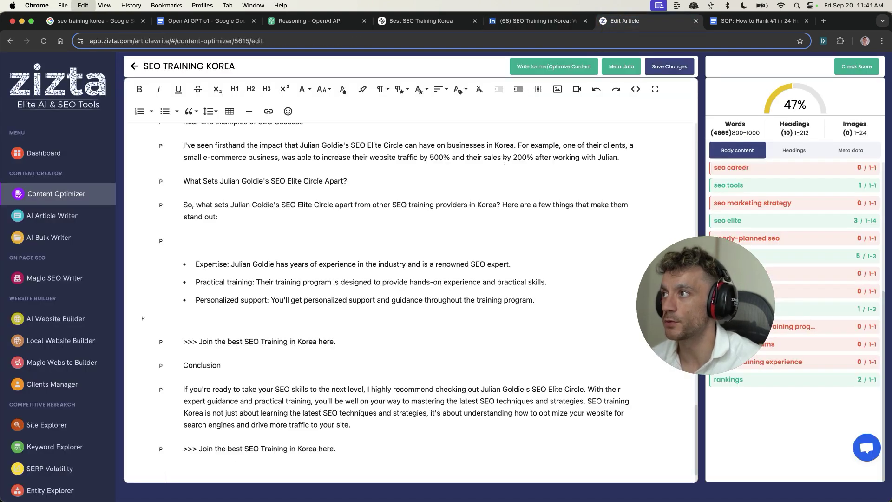
Score the pasted LinkedIn article in Zizta, which comes out at 44%.
{"action": "left_click", "coordinate": [844, 68]}
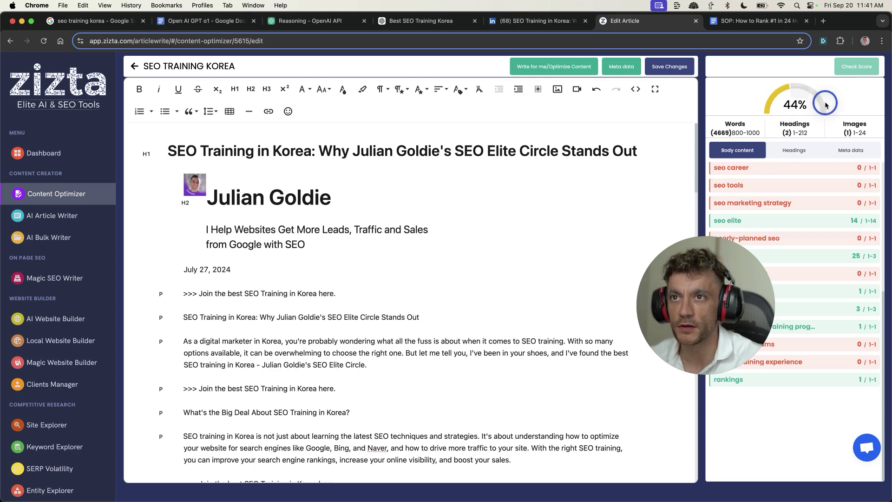
{"action": "left_click_drag", "start_coordinate": [769, 110], "coordinate": [809, 105]}
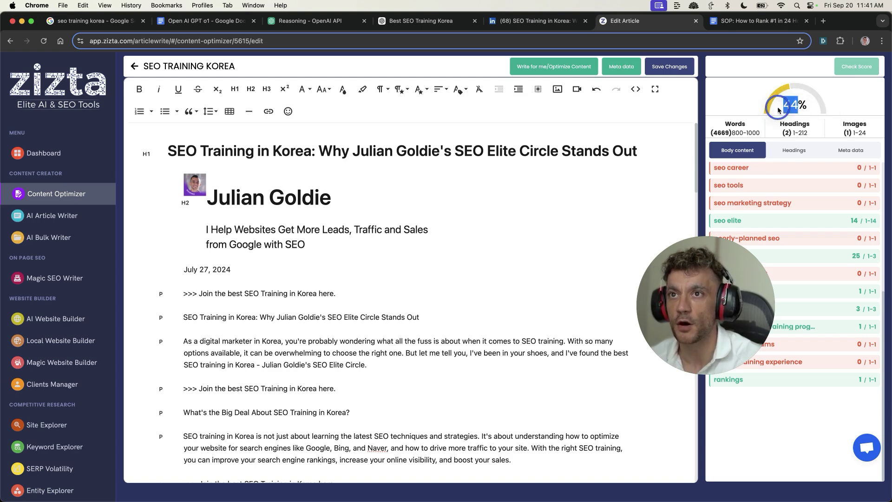
{"action": "left_click_drag", "start_coordinate": [773, 318], "coordinate": [851, 308]}
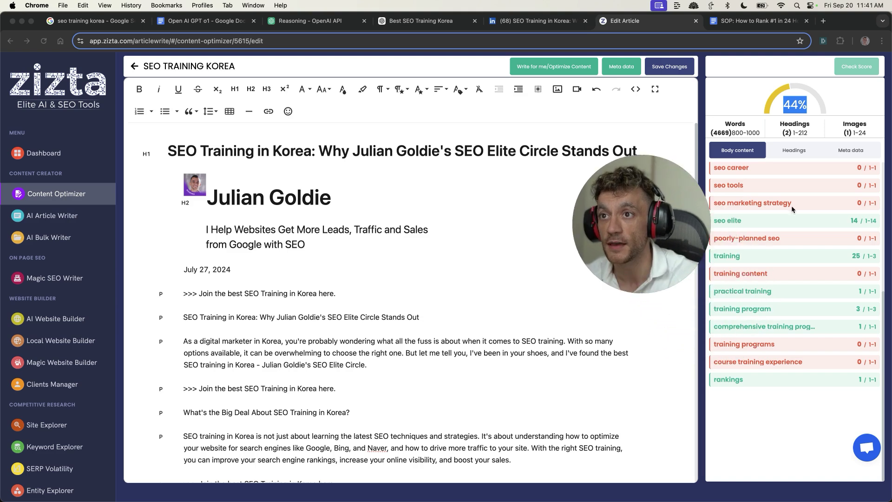
{"action": "scroll", "coordinate": [785, 240], "scroll_direction": "up", "scroll_amount": 5}
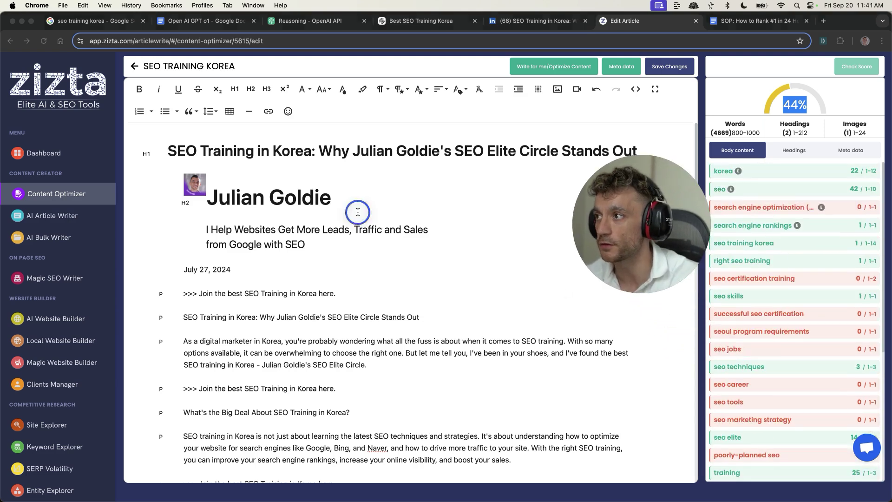
{"action": "left_click", "coordinate": [369, 331]}
Clear the Zizta editor and refill it with ChatGPT's Best SEO Training Korea rewrite (448 words).
{"action": "key", "text": "super+a"}
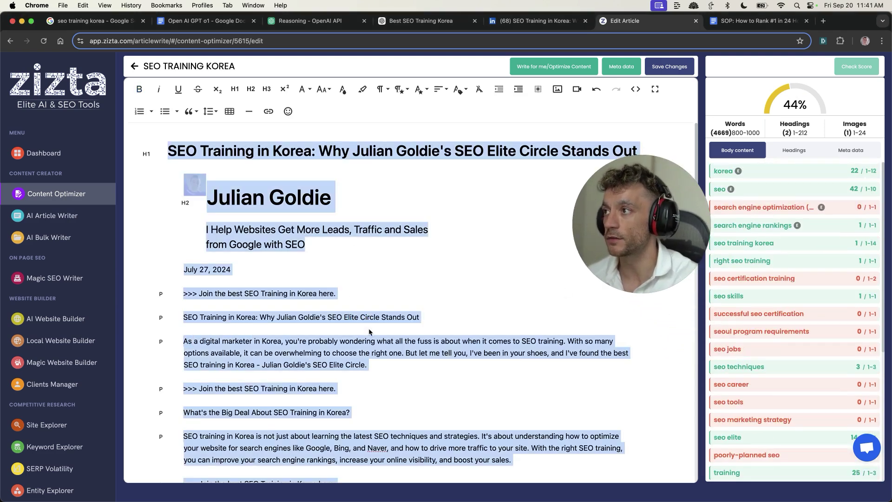
{"action": "key", "text": "BackSpace"}
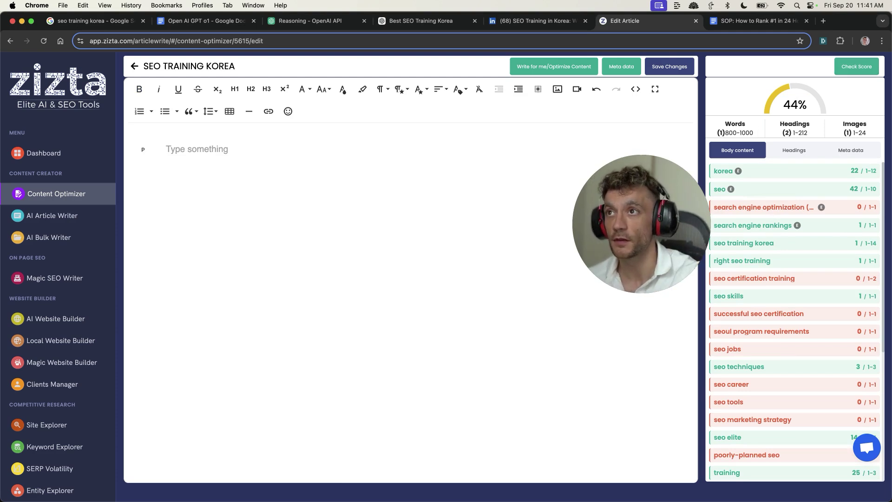
{"action": "left_click", "coordinate": [421, 20]}
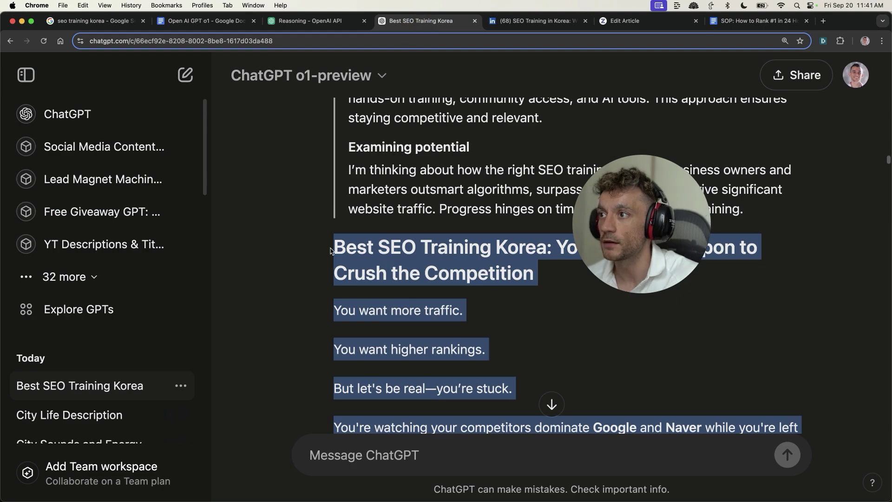
{"action": "double_click", "coordinate": [346, 243]}
{"action": "scroll", "coordinate": [500, 340], "scroll_direction": "down", "scroll_amount": 20}
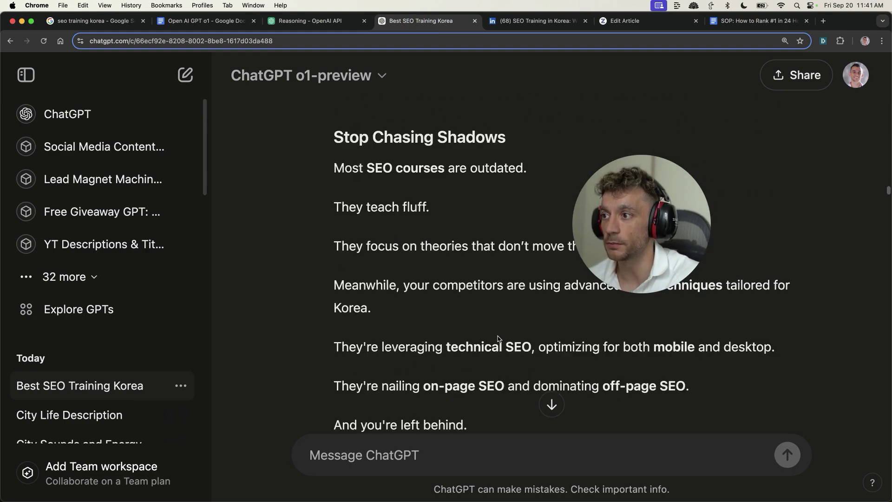
{"action": "scroll", "coordinate": [501, 339], "scroll_direction": "down", "scroll_amount": 5}
{"action": "scroll", "coordinate": [501, 339], "scroll_direction": "down", "scroll_amount": 3}
{"action": "scroll", "coordinate": [535, 330], "scroll_direction": "down", "scroll_amount": 10}
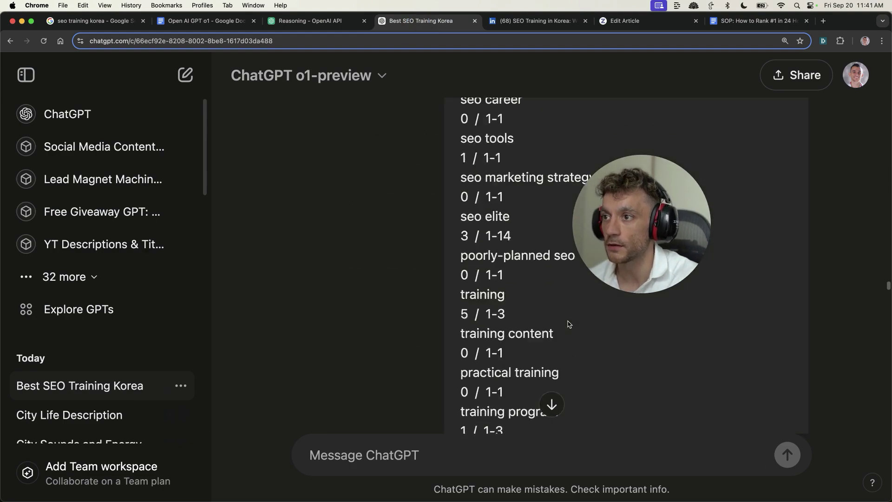
{"action": "scroll", "coordinate": [545, 325], "scroll_direction": "down", "scroll_amount": 5}
{"action": "scroll", "coordinate": [544, 325], "scroll_direction": "up", "scroll_amount": 5}
{"action": "scroll", "coordinate": [544, 325], "scroll_direction": "up", "scroll_amount": 10}
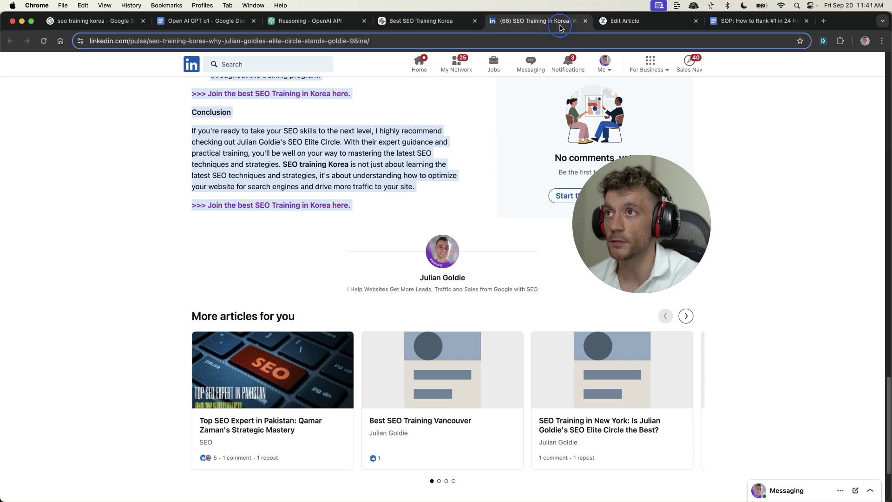
{"action": "left_click", "coordinate": [539, 20]}
{"action": "left_click", "coordinate": [625, 21]}
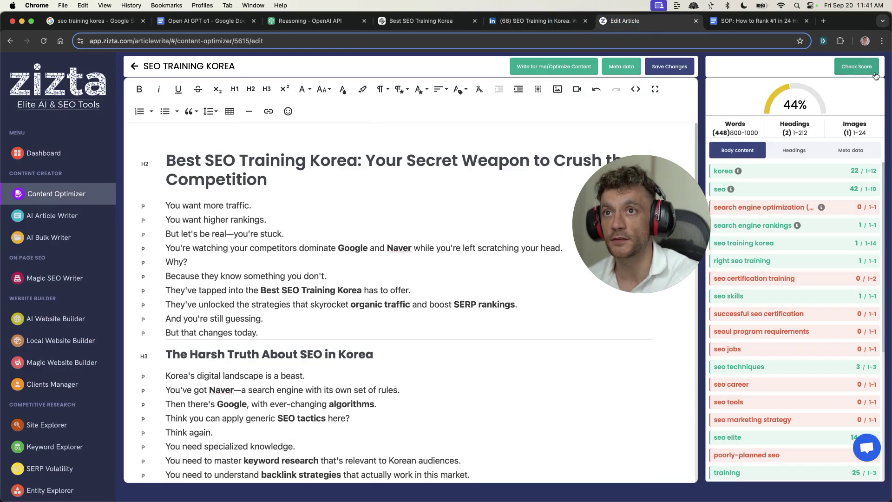
Re-check the Zizta score, now 47%, and select the updated keyword list.
{"action": "left_click", "coordinate": [856, 69]}
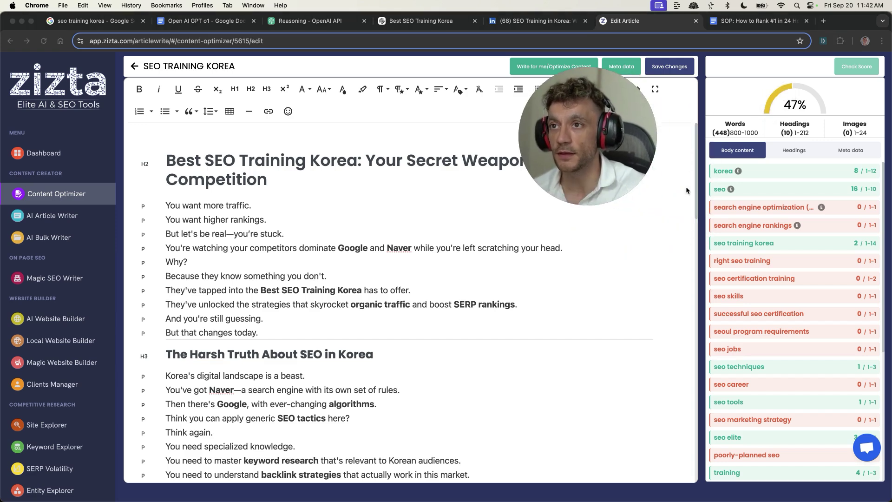
{"action": "mouse_move", "coordinate": [742, 175]}
{"action": "left_mouse_down"}
{"action": "mouse_move", "coordinate": [784, 388]}
{"action": "mouse_move", "coordinate": [875, 384]}
{"action": "left_mouse_up"}
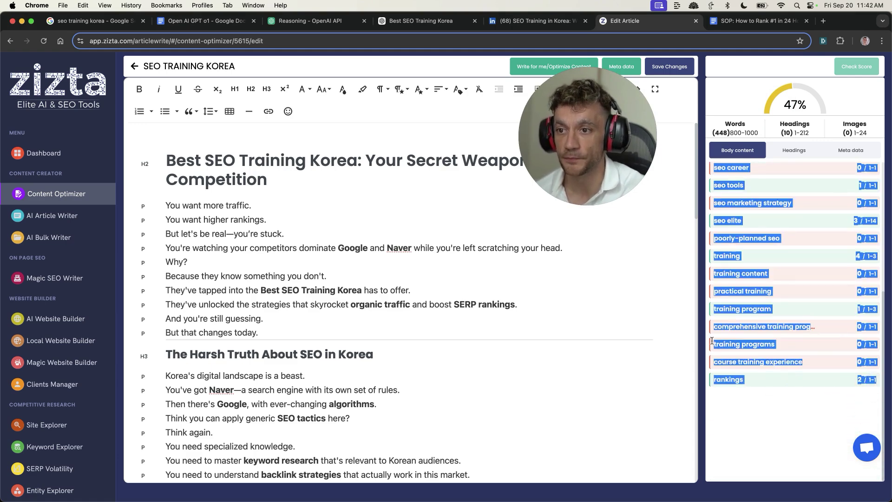
Paste Zizta's updated keyword list into the ChatGPT message box.
{"action": "left_click", "coordinate": [419, 21]}
{"action": "scroll", "coordinate": [375, 325], "scroll_direction": "down", "scroll_amount": 5}
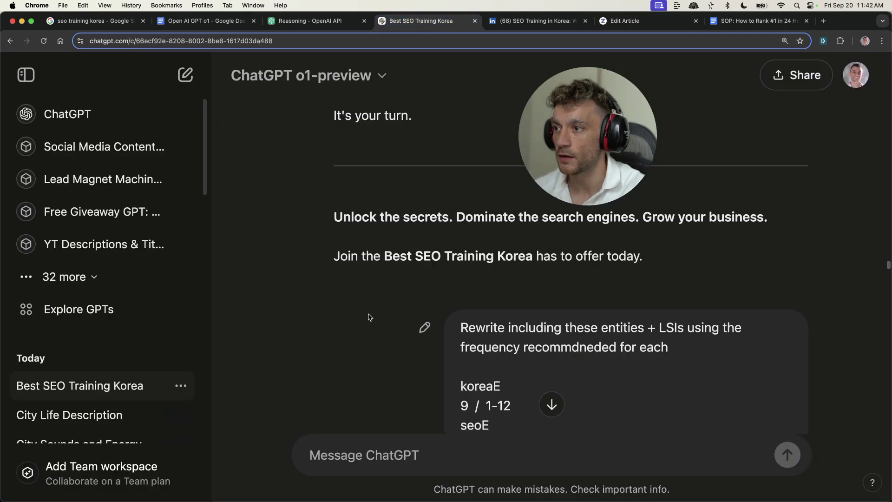
{"action": "key", "text": "super+v"}
{"action": "scroll", "coordinate": [519, 304], "scroll_direction": "down", "scroll_amount": 3}
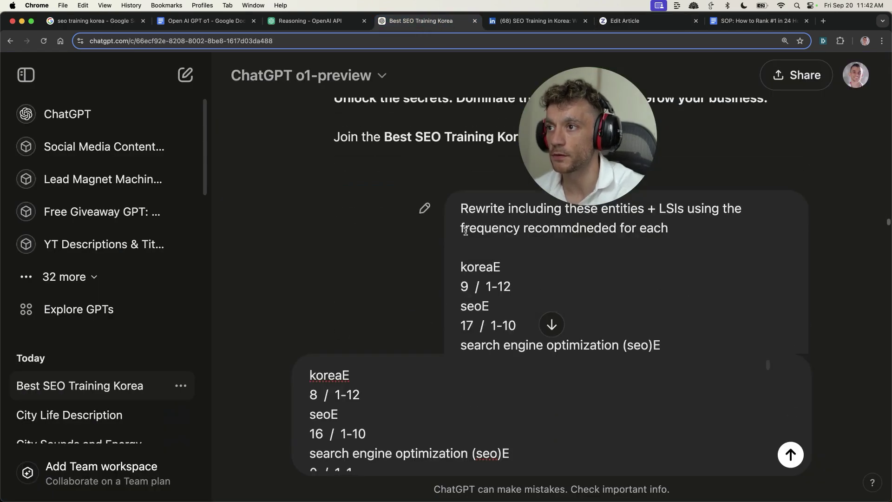
Add the 'Rewrite including these entities…' instruction above the list and send it to o1-preview.
{"action": "mouse_move", "coordinate": [461, 229]}
{"action": "left_mouse_down"}
{"action": "mouse_move", "coordinate": [528, 247]}
{"action": "mouse_move", "coordinate": [715, 248]}
{"action": "left_mouse_up"}
{"action": "key", "text": "super+c"}
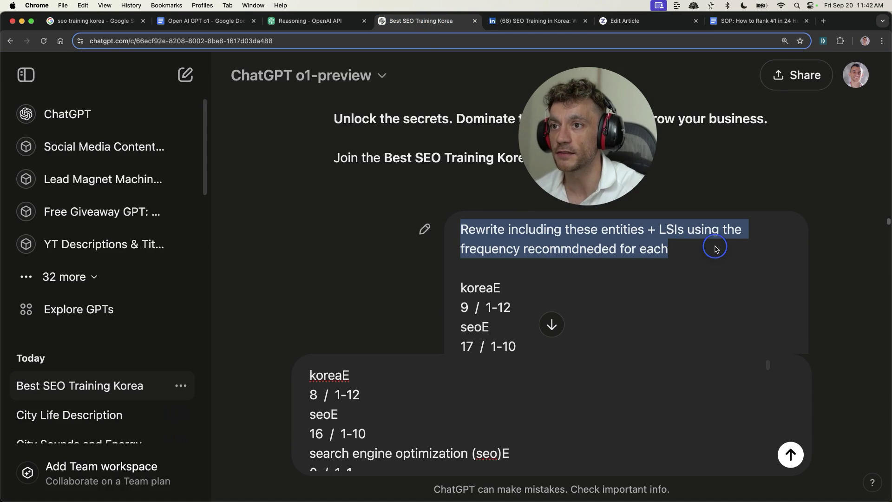
{"action": "left_click", "coordinate": [319, 445]}
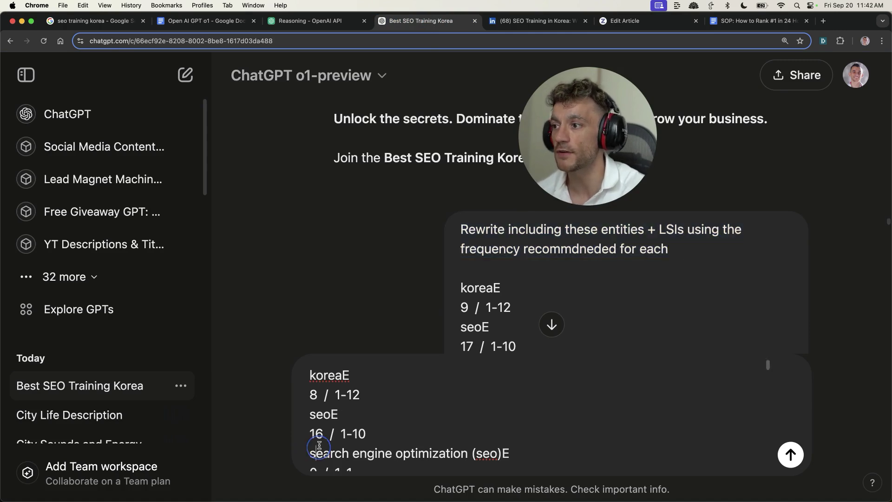
{"action": "key", "text": "super+v"}
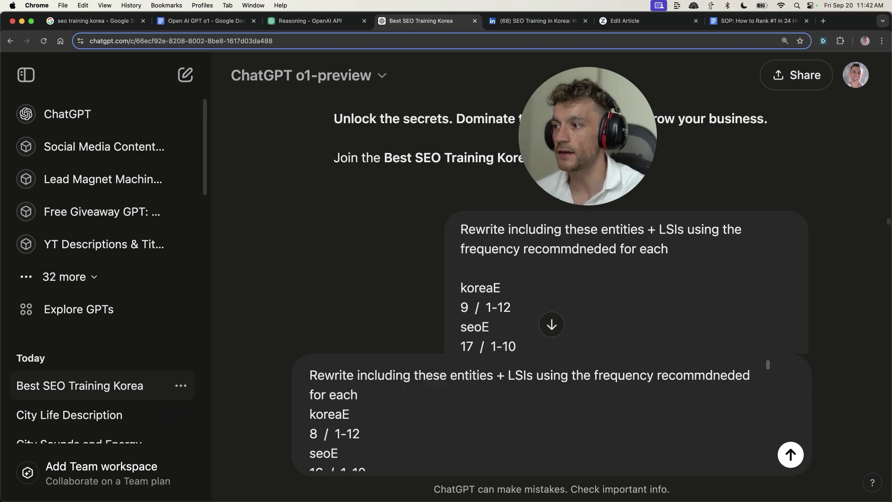
{"action": "key", "text": "shift+Return"}
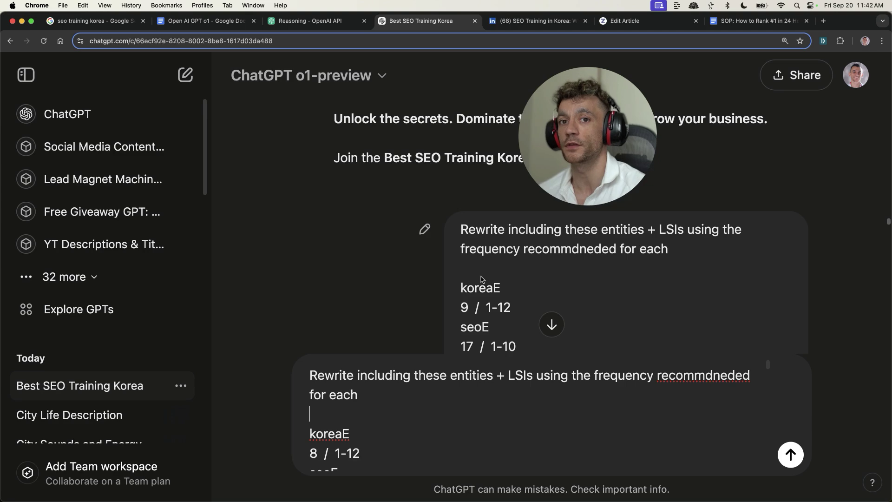
{"action": "key", "text": "super+a"}
{"action": "key", "text": "BackSpace"}
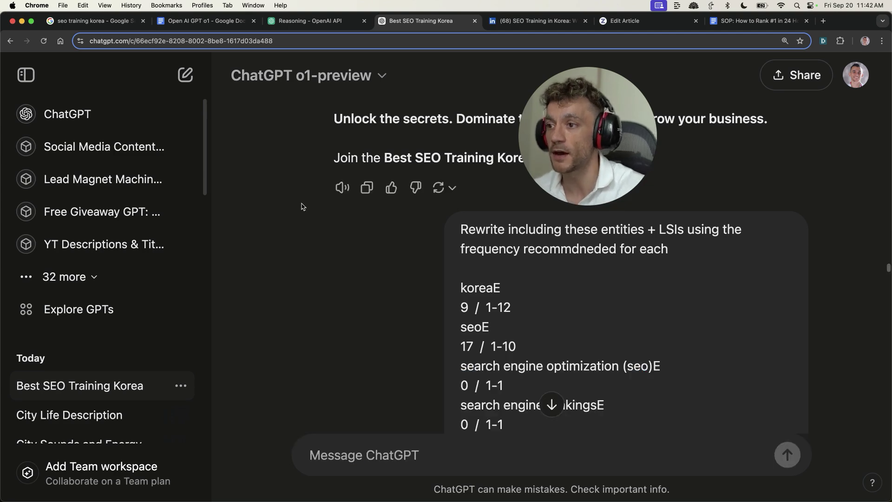
{"action": "scroll", "coordinate": [360, 329], "scroll_direction": "down", "scroll_amount": 10}
Expand and review o1's reasoning, such as 'Understanding entities and frequencies' and 'Examining frequency patterns'.
{"action": "scroll", "coordinate": [362, 346], "scroll_direction": "down", "scroll_amount": 10}
{"action": "scroll", "coordinate": [363, 347], "scroll_direction": "down", "scroll_amount": 3}
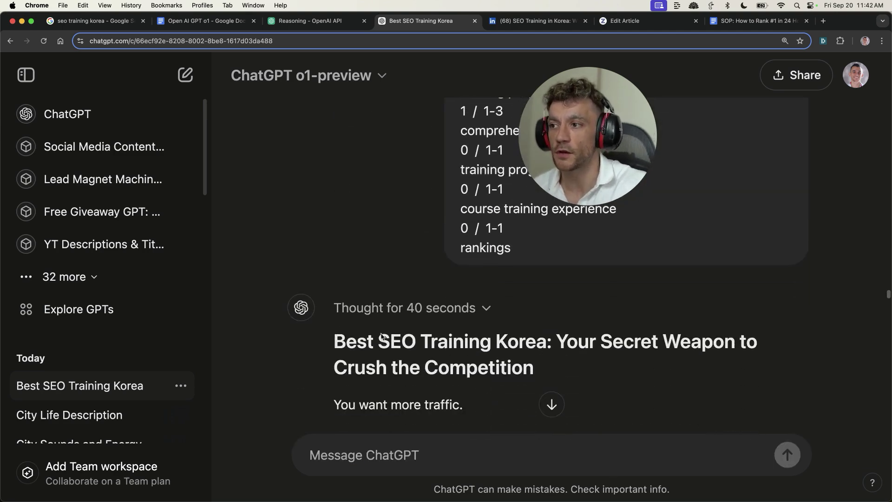
{"action": "scroll", "coordinate": [344, 409], "scroll_direction": "down", "scroll_amount": 1}
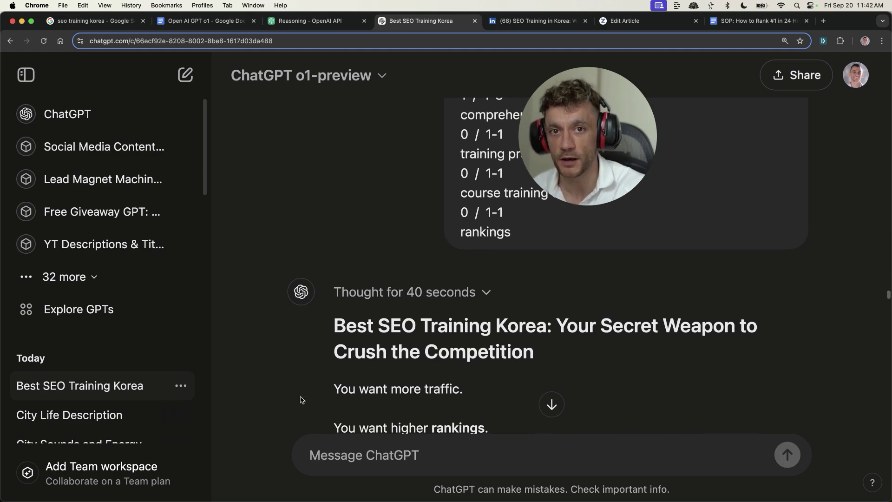
{"action": "scroll", "coordinate": [349, 409], "scroll_direction": "down", "scroll_amount": 4}
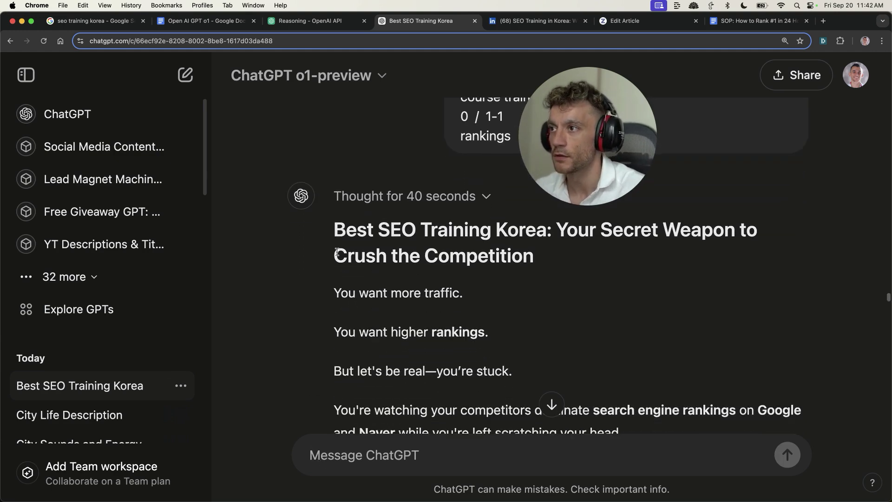
{"action": "left_click", "coordinate": [401, 196]}
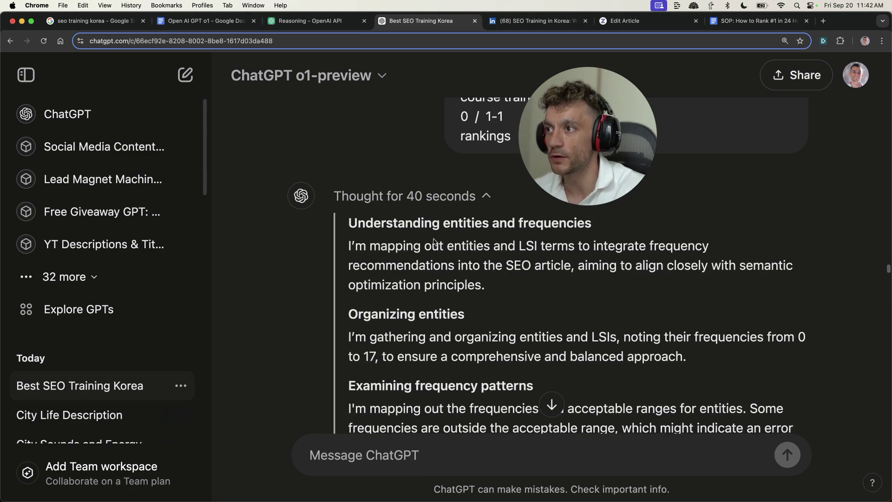
{"action": "left_click_drag", "start_coordinate": [382, 214], "coordinate": [554, 291]}
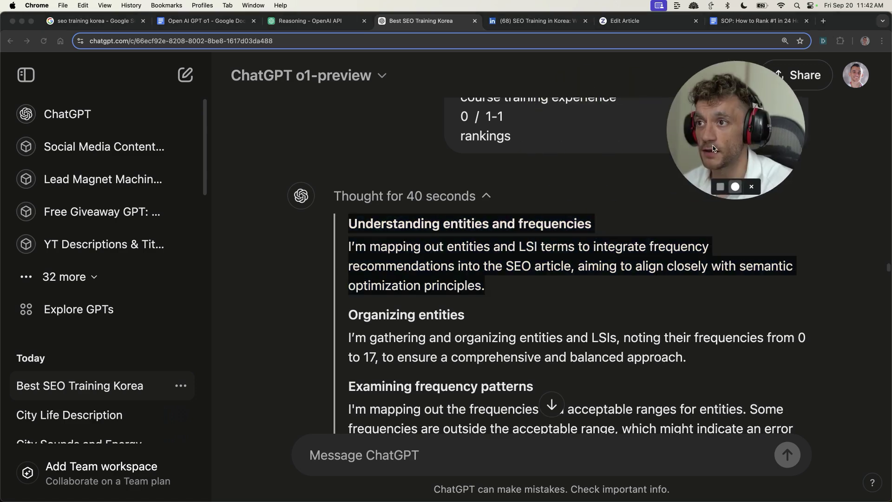
{"action": "left_click", "coordinate": [421, 256]}
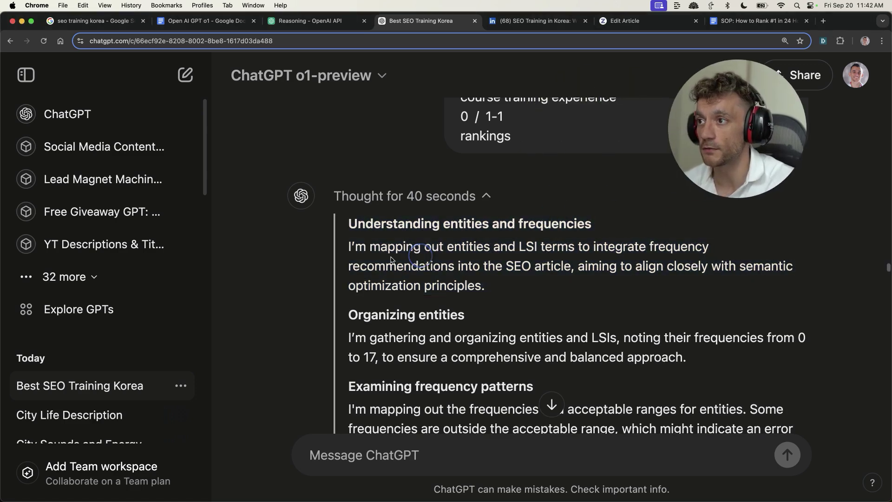
{"action": "mouse_move", "coordinate": [343, 249]}
{"action": "left_mouse_down"}
{"action": "mouse_move", "coordinate": [678, 247]}
{"action": "mouse_move", "coordinate": [555, 273]}
{"action": "left_mouse_up"}
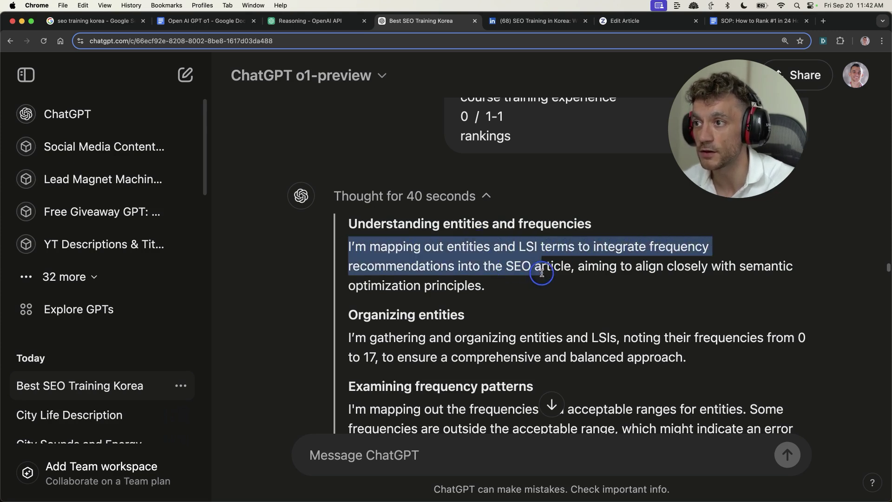
{"action": "left_click_drag", "start_coordinate": [559, 273], "coordinate": [582, 278]}
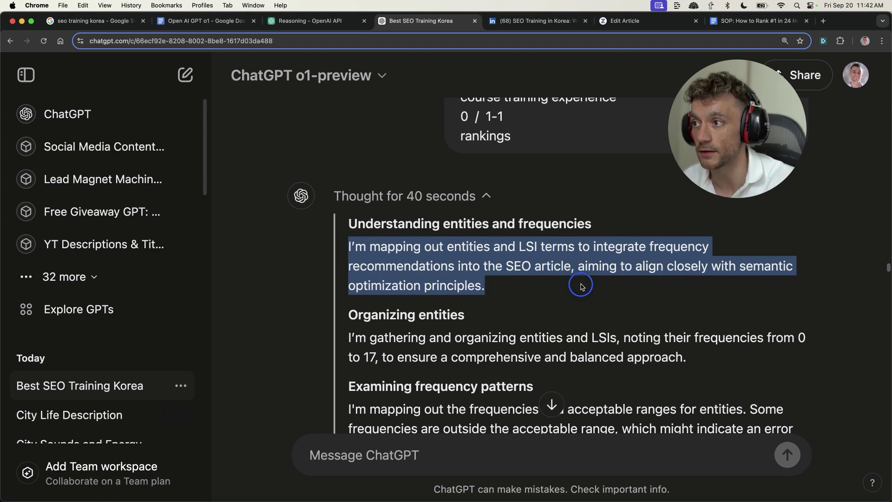
{"action": "scroll", "coordinate": [471, 271], "scroll_direction": "down", "scroll_amount": 2}
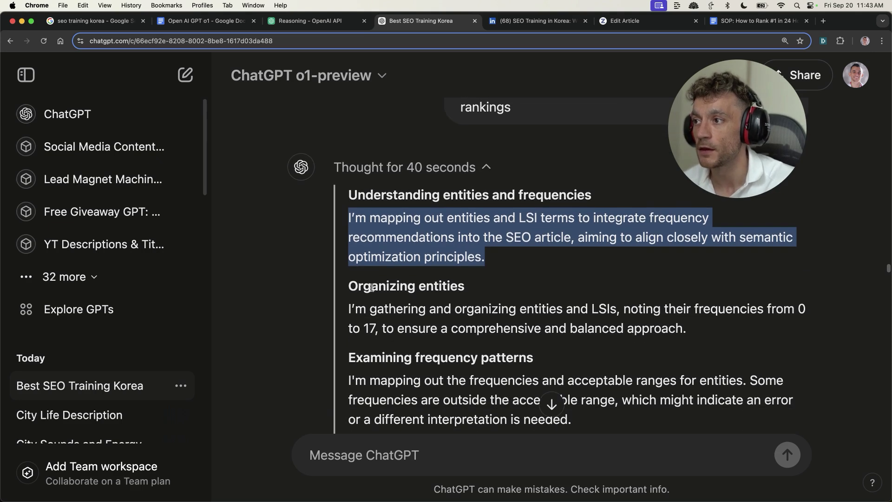
{"action": "left_click_drag", "start_coordinate": [348, 285], "coordinate": [634, 328]}
{"action": "scroll", "coordinate": [634, 329], "scroll_direction": "down", "scroll_amount": 1}
{"action": "scroll", "coordinate": [338, 281], "scroll_direction": "down", "scroll_amount": 3}
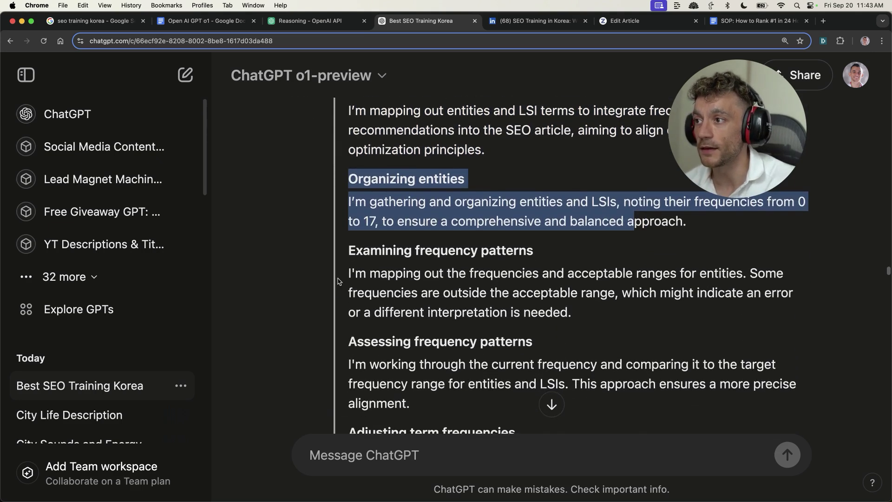
{"action": "left_click_drag", "start_coordinate": [346, 251], "coordinate": [576, 323]}
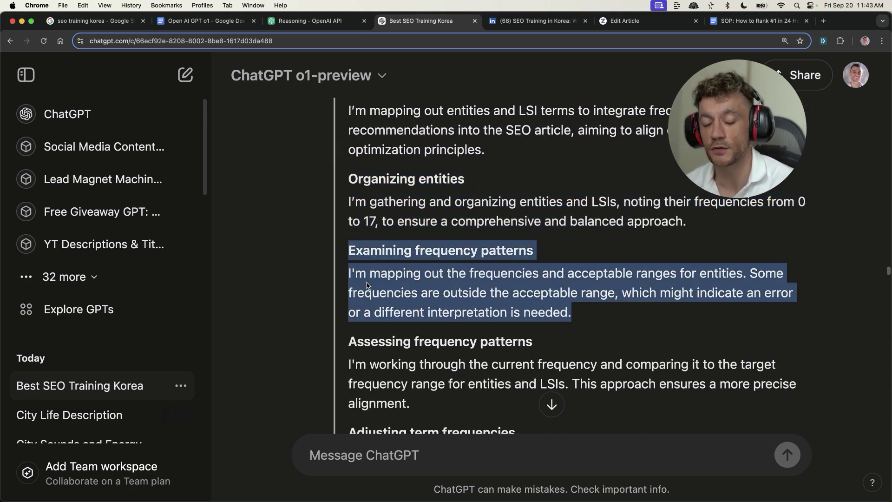
{"action": "scroll", "coordinate": [562, 347], "scroll_direction": "down", "scroll_amount": 2}
{"action": "scroll", "coordinate": [353, 251], "scroll_direction": "down", "scroll_amount": 5}
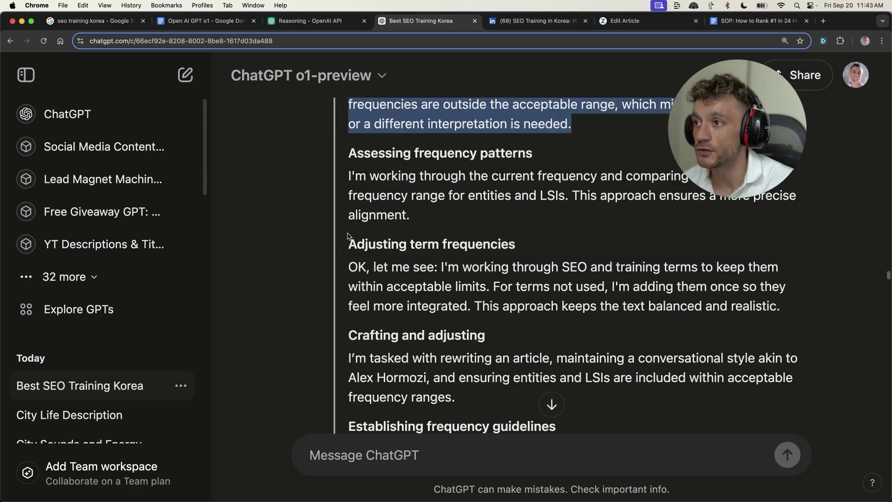
{"action": "left_click_drag", "start_coordinate": [349, 239], "coordinate": [715, 304]}
Select the rewritten article from its title to the closing 'join Best SEO Training Korea today' line.
{"action": "scroll", "coordinate": [697, 302], "scroll_direction": "down", "scroll_amount": 2}
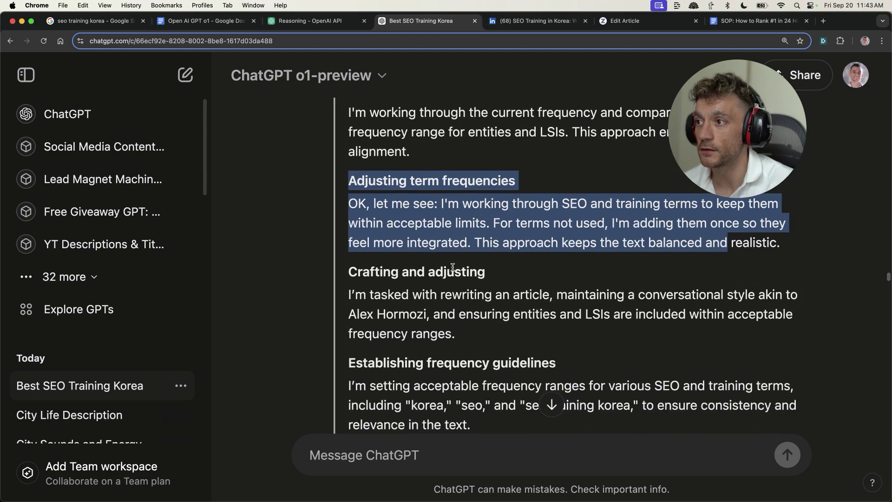
{"action": "scroll", "coordinate": [514, 331], "scroll_direction": "down", "scroll_amount": 5}
{"action": "scroll", "coordinate": [514, 332], "scroll_direction": "down", "scroll_amount": 3}
{"action": "scroll", "coordinate": [492, 316], "scroll_direction": "down", "scroll_amount": 2}
{"action": "scroll", "coordinate": [474, 274], "scroll_direction": "down", "scroll_amount": 1}
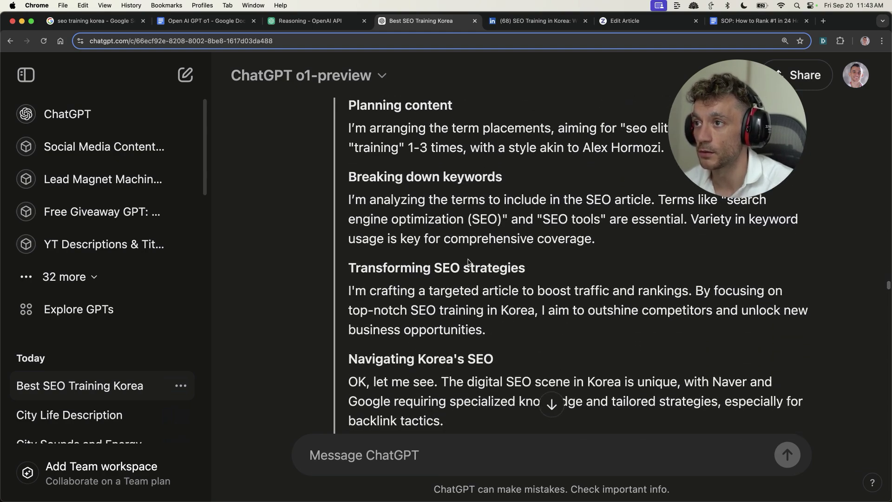
{"action": "scroll", "coordinate": [471, 264], "scroll_direction": "down", "scroll_amount": 2}
{"action": "scroll", "coordinate": [464, 278], "scroll_direction": "down", "scroll_amount": 5}
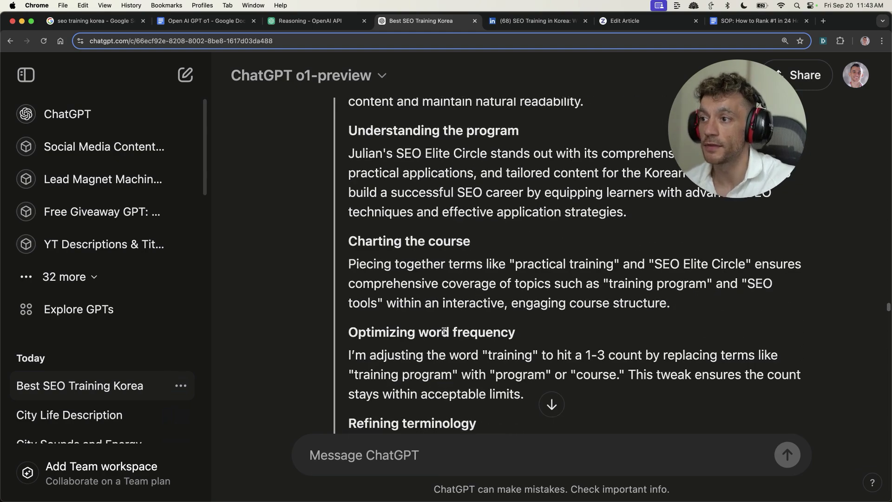
{"action": "scroll", "coordinate": [437, 324], "scroll_direction": "down", "scroll_amount": 5}
{"action": "left_click_drag", "start_coordinate": [334, 145], "coordinate": [374, 146]}
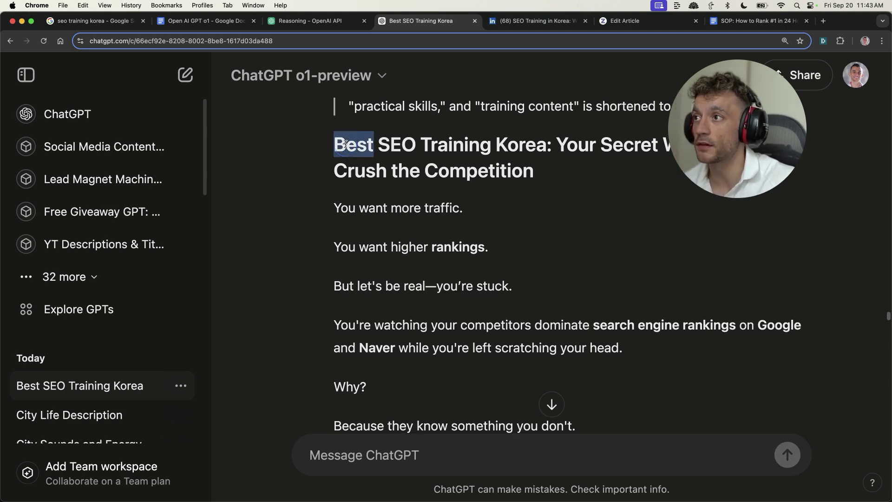
{"action": "scroll", "coordinate": [541, 336], "scroll_direction": "down", "scroll_amount": 5}
{"action": "scroll", "coordinate": [542, 335], "scroll_direction": "down", "scroll_amount": 5}
{"action": "scroll", "coordinate": [539, 337], "scroll_direction": "down", "scroll_amount": 5}
{"action": "scroll", "coordinate": [530, 344], "scroll_direction": "down", "scroll_amount": 5}
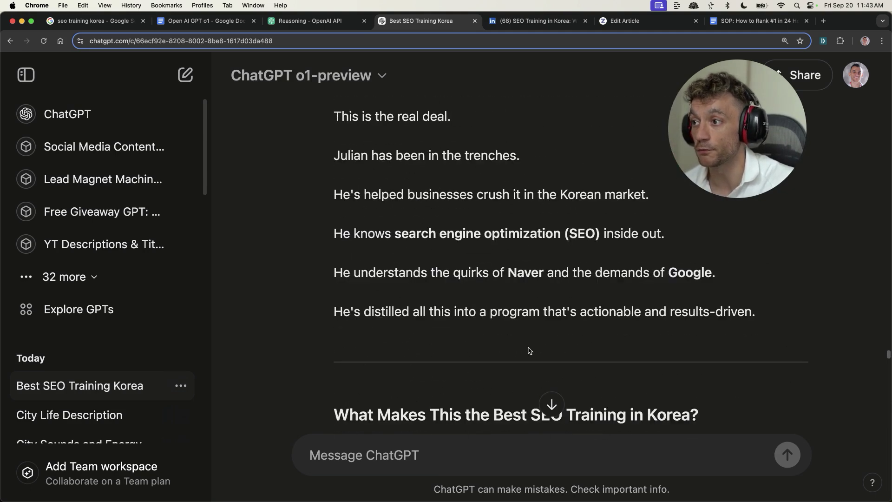
{"action": "scroll", "coordinate": [527, 342], "scroll_direction": "down", "scroll_amount": 5}
{"action": "scroll", "coordinate": [528, 343], "scroll_direction": "down", "scroll_amount": 5}
{"action": "scroll", "coordinate": [527, 343], "scroll_direction": "down", "scroll_amount": 5}
{"action": "scroll", "coordinate": [527, 343], "scroll_direction": "down", "scroll_amount": 5}
{"action": "left_click", "coordinate": [529, 344], "text": "shift"}
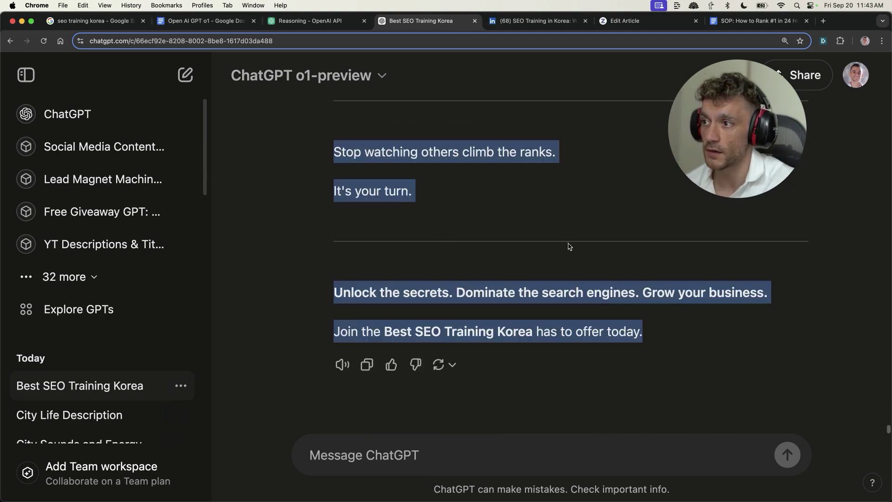
Replace the old article in the Zizta editor with ChatGPT's frequency-targeted rewrite.
{"action": "left_click", "coordinate": [502, 20]}
{"action": "left_click", "coordinate": [632, 20]}
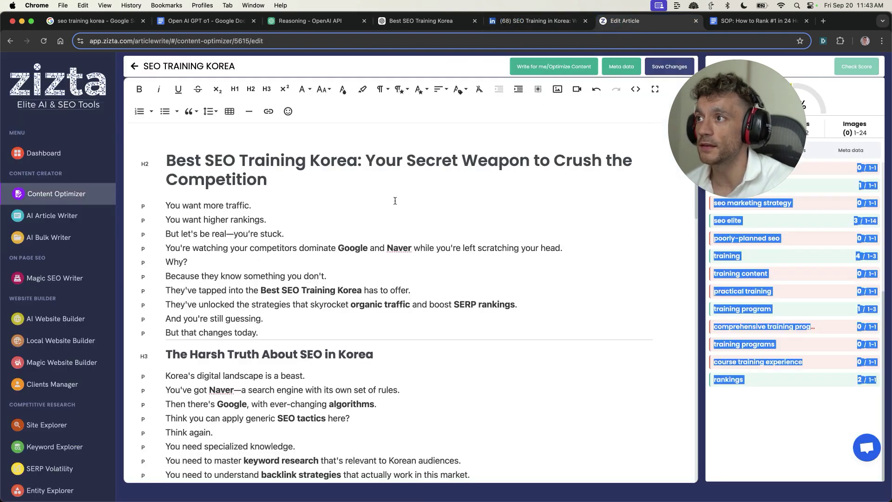
{"action": "key", "text": "super+a"}
{"action": "key", "text": "BackSpace"}
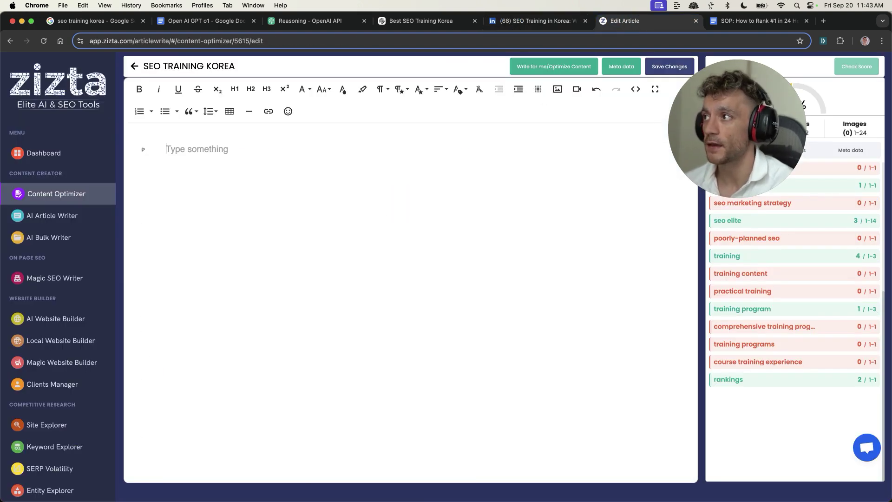
{"action": "key", "text": "super+v"}
{"action": "scroll", "coordinate": [274, 169], "scroll_direction": "up", "scroll_amount": 15}
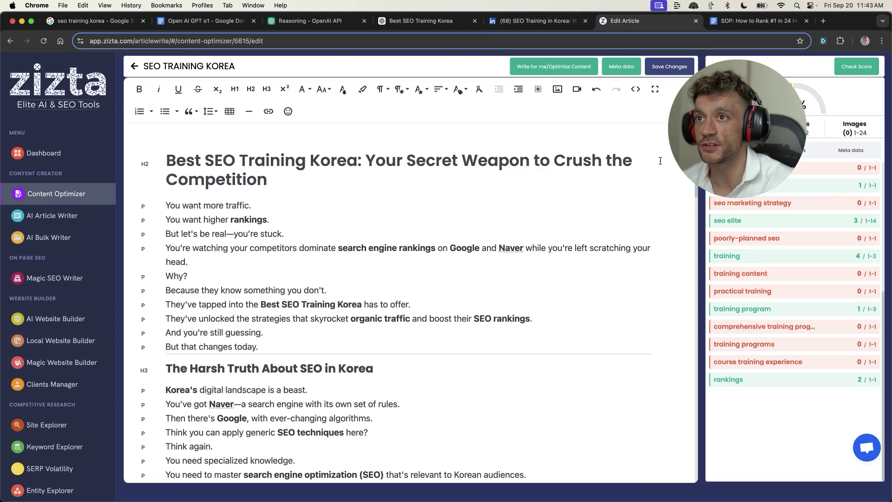
{"action": "left_click_drag", "start_coordinate": [695, 133], "coordinate": [608, 346]}
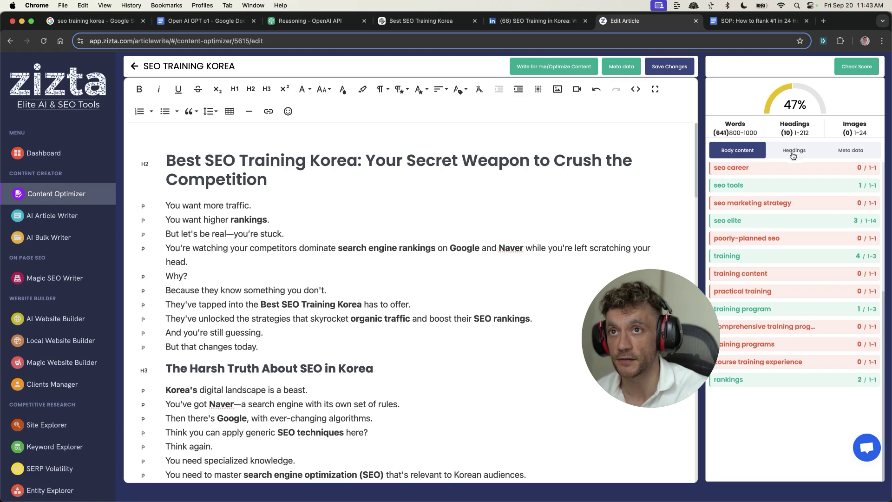
Recheck the score, now 70% with 641 words and 14 headings.
{"action": "left_click", "coordinate": [844, 67]}
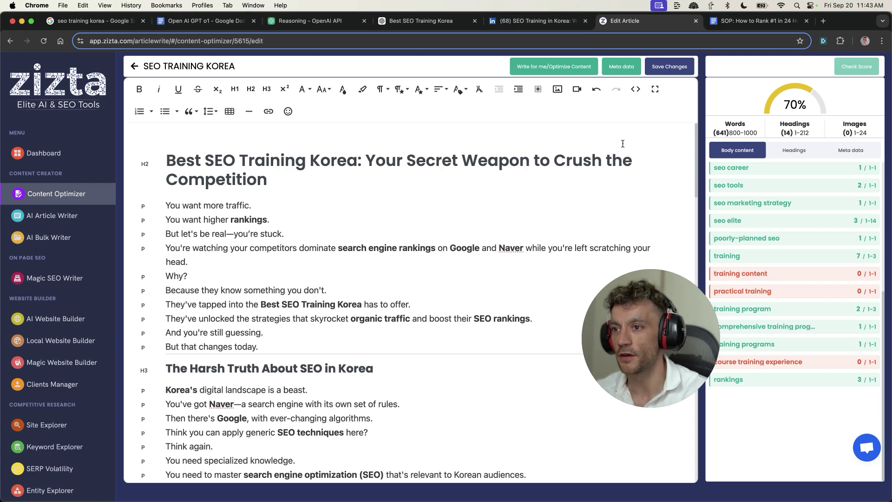
{"action": "mouse_move", "coordinate": [684, 341]}
{"action": "left_mouse_down"}
{"action": "mouse_move", "coordinate": [137, 175]}
{"action": "mouse_move", "coordinate": [745, 351]}
{"action": "left_mouse_up"}
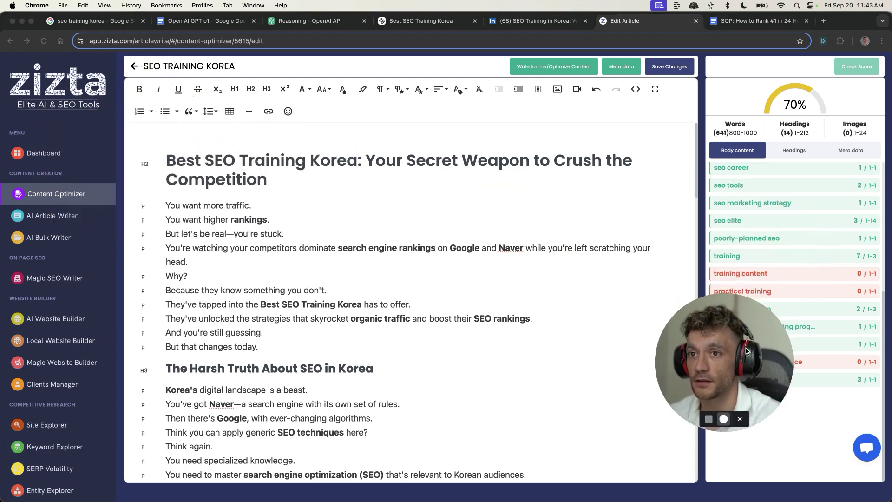
{"action": "scroll", "coordinate": [798, 211], "scroll_direction": "up", "scroll_amount": 2}
{"action": "scroll", "coordinate": [787, 185], "scroll_direction": "up", "scroll_amount": 2}
{"action": "scroll", "coordinate": [795, 223], "scroll_direction": "up", "scroll_amount": 1}
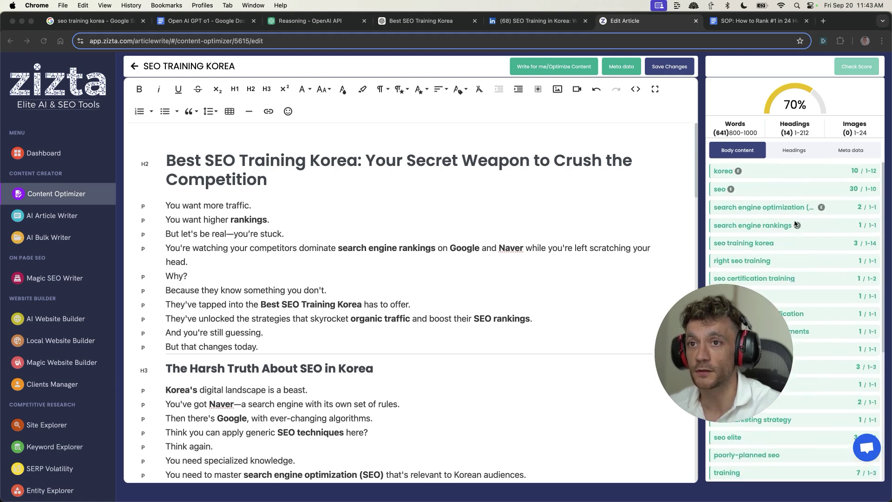
{"action": "left_click", "coordinate": [765, 223]}
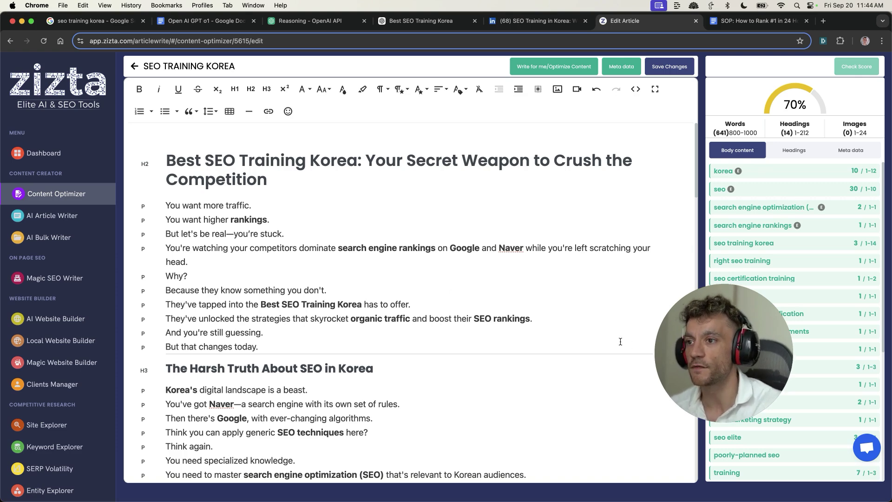
{"action": "left_click", "coordinate": [426, 22]}
{"action": "scroll", "coordinate": [426, 200], "scroll_direction": "up", "scroll_amount": 3}
{"action": "left_click", "coordinate": [526, 188]}
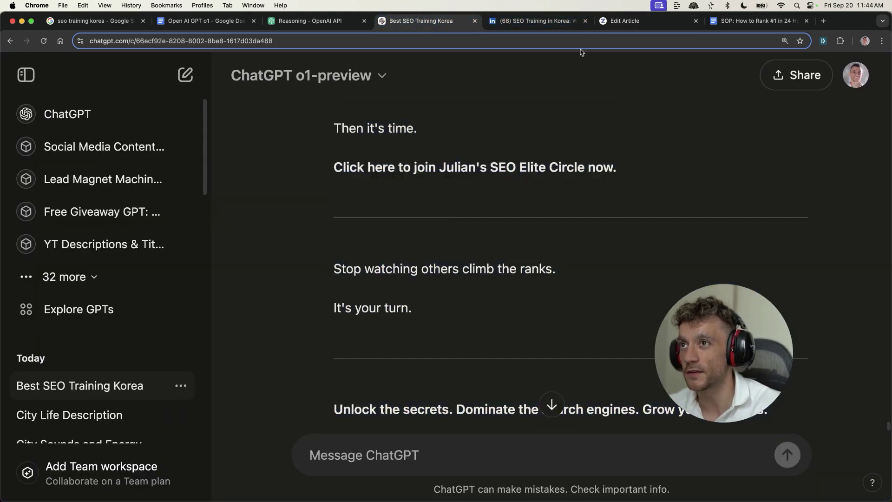
{"action": "left_click", "coordinate": [625, 21]}
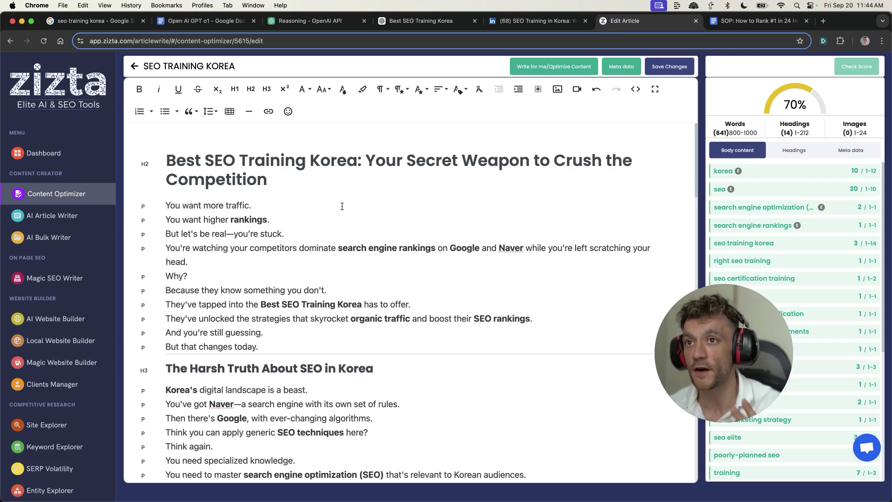
{"action": "left_click", "coordinate": [278, 219]}
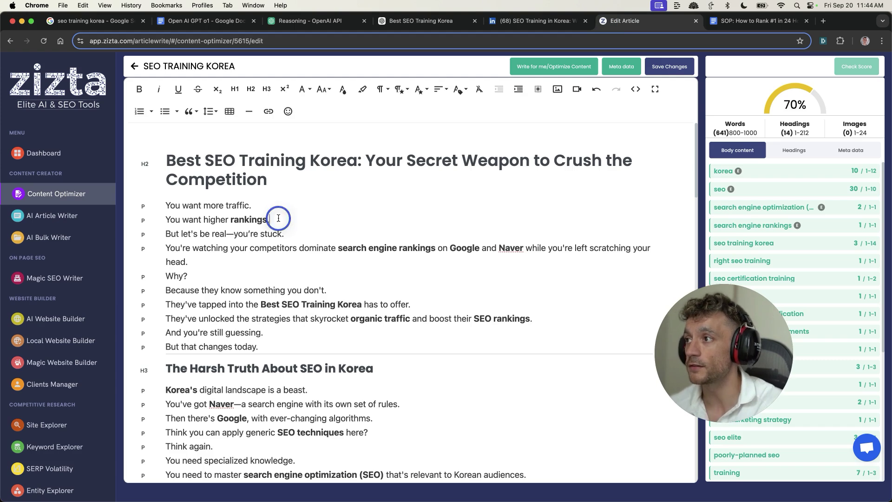
{"action": "key", "text": "super+equal"}
{"action": "key", "text": "super+equal"}
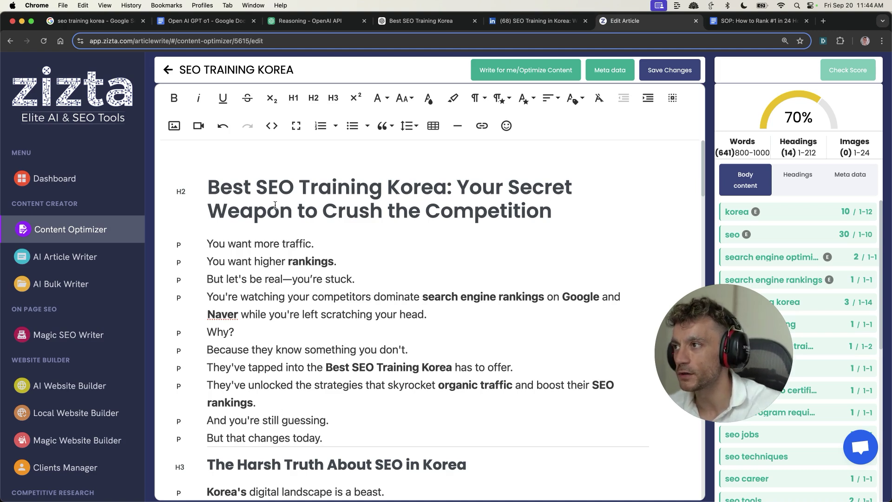
{"action": "left_click", "coordinate": [214, 188]}
{"action": "left_click", "coordinate": [508, 212]}
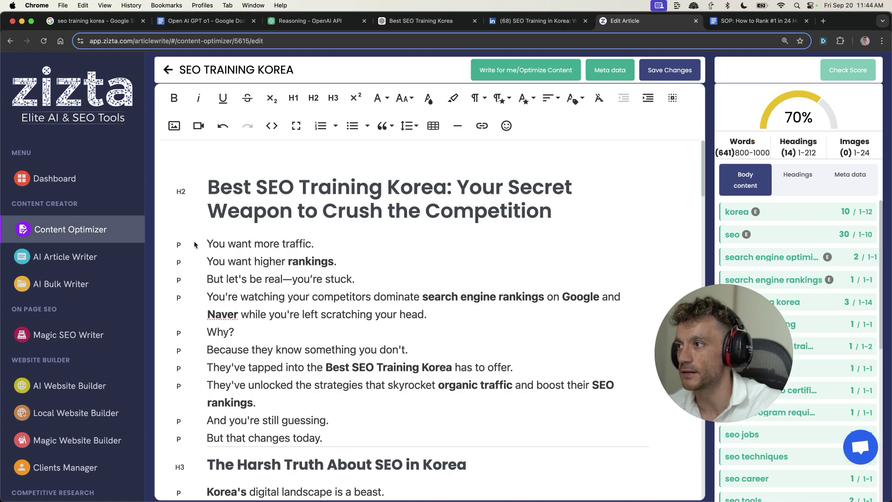
{"action": "scroll", "coordinate": [194, 244], "scroll_direction": "down", "scroll_amount": 2}
{"action": "left_click_drag", "start_coordinate": [206, 204], "coordinate": [384, 392]}
{"action": "scroll", "coordinate": [384, 393], "scroll_direction": "down", "scroll_amount": 2}
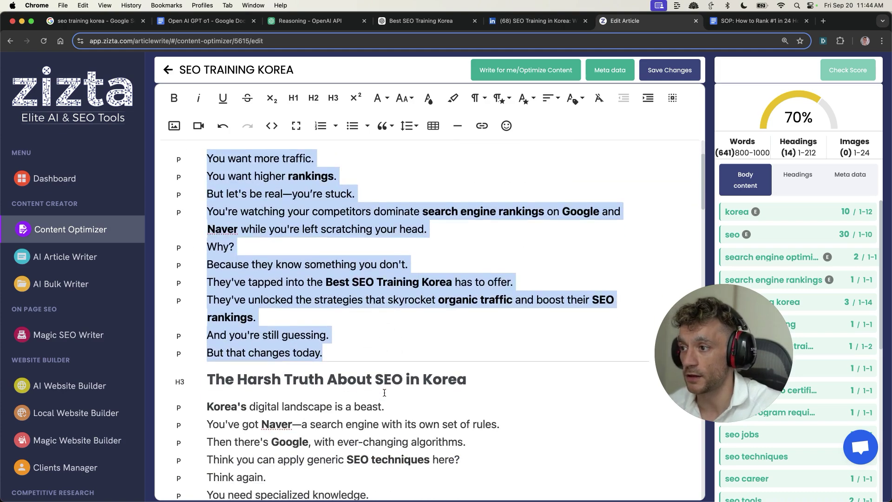
{"action": "scroll", "coordinate": [384, 392], "scroll_direction": "down", "scroll_amount": 8}
{"action": "scroll", "coordinate": [384, 393], "scroll_direction": "down", "scroll_amount": 1}
{"action": "scroll", "coordinate": [385, 386], "scroll_direction": "up", "scroll_amount": 5}
{"action": "scroll", "coordinate": [386, 380], "scroll_direction": "up", "scroll_amount": 1}
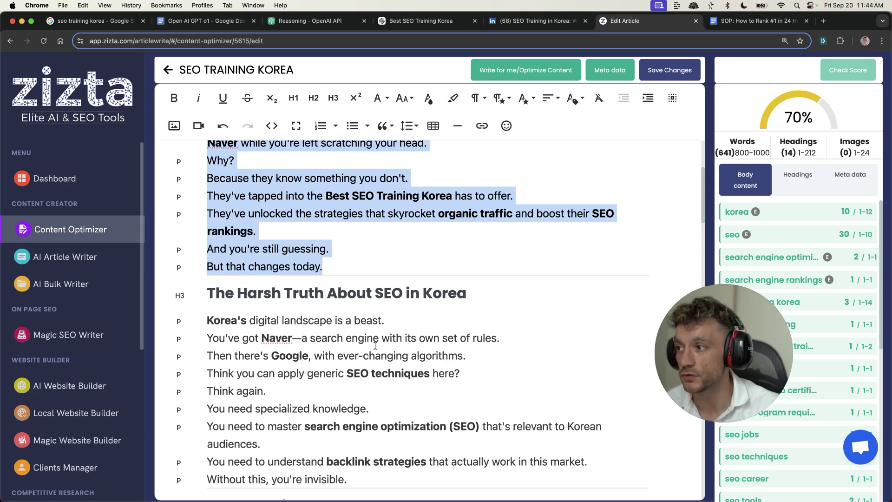
{"action": "scroll", "coordinate": [376, 345], "scroll_direction": "down", "scroll_amount": 2}
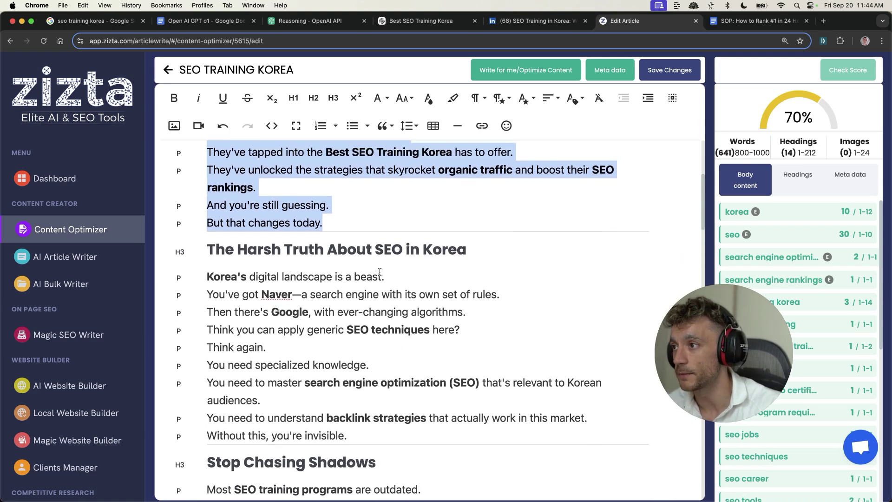
{"action": "scroll", "coordinate": [471, 340], "scroll_direction": "up", "scroll_amount": 2}
{"action": "scroll", "coordinate": [471, 339], "scroll_direction": "down", "scroll_amount": 1}
{"action": "scroll", "coordinate": [394, 312], "scroll_direction": "down", "scroll_amount": 15}
{"action": "scroll", "coordinate": [395, 312], "scroll_direction": "down", "scroll_amount": 9}
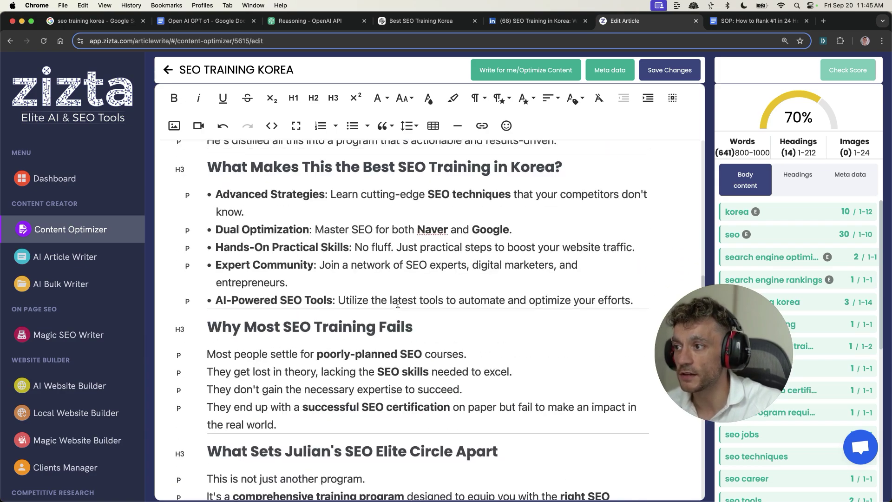
{"action": "scroll", "coordinate": [393, 321], "scroll_direction": "down", "scroll_amount": 2}
{"action": "scroll", "coordinate": [390, 330], "scroll_direction": "down", "scroll_amount": 3}
{"action": "scroll", "coordinate": [387, 342], "scroll_direction": "down", "scroll_amount": 2}
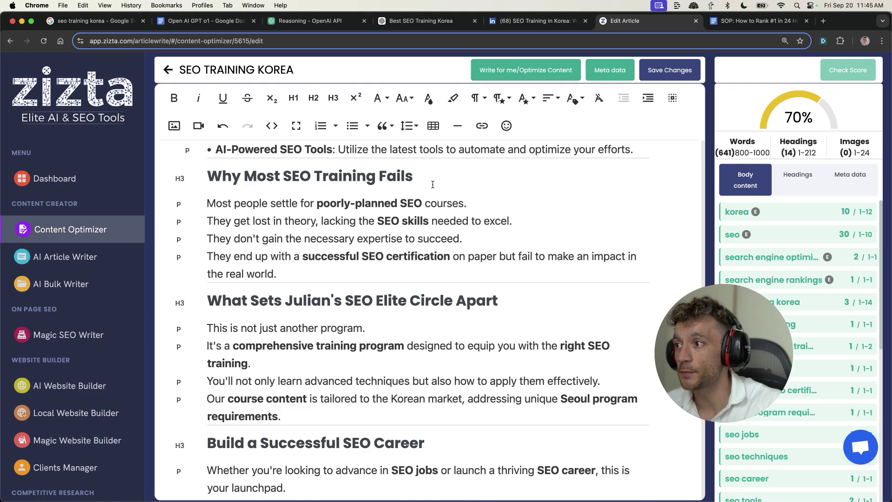
{"action": "scroll", "coordinate": [432, 184], "scroll_direction": "down", "scroll_amount": 2}
{"action": "scroll", "coordinate": [432, 184], "scroll_direction": "down", "scroll_amount": 1}
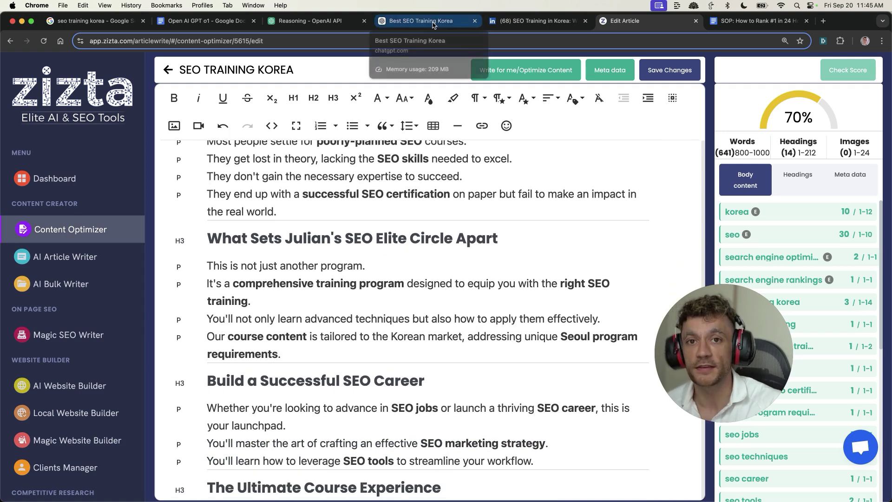
{"action": "left_click_drag", "start_coordinate": [737, 334], "coordinate": [752, 297]}
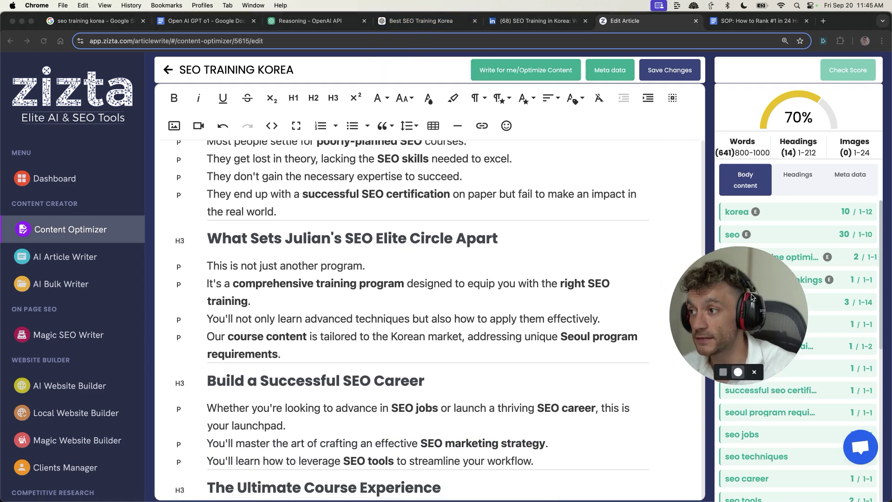
{"action": "key", "text": "super+3"}
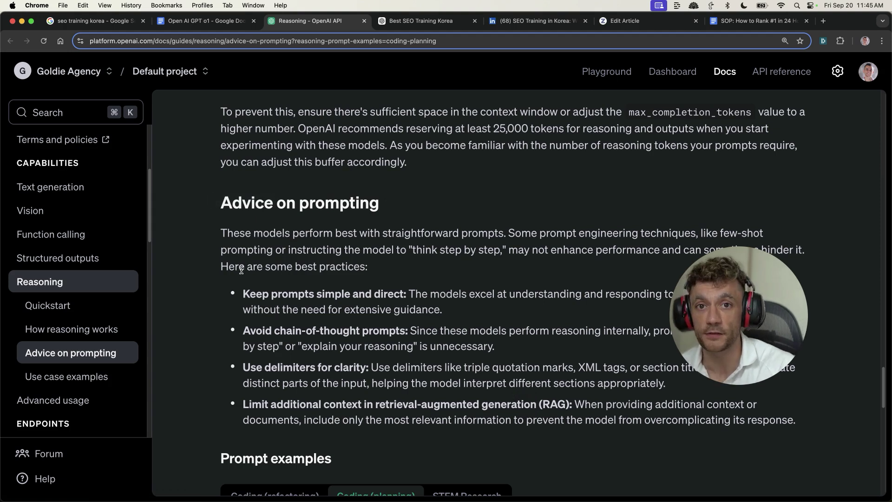
{"action": "left_click_drag", "start_coordinate": [243, 294], "coordinate": [408, 294]}
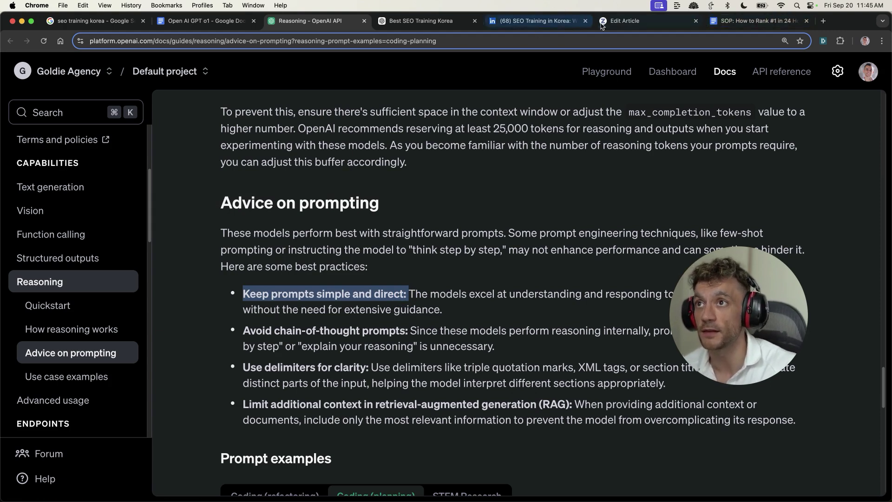
{"action": "left_click", "coordinate": [625, 21]}
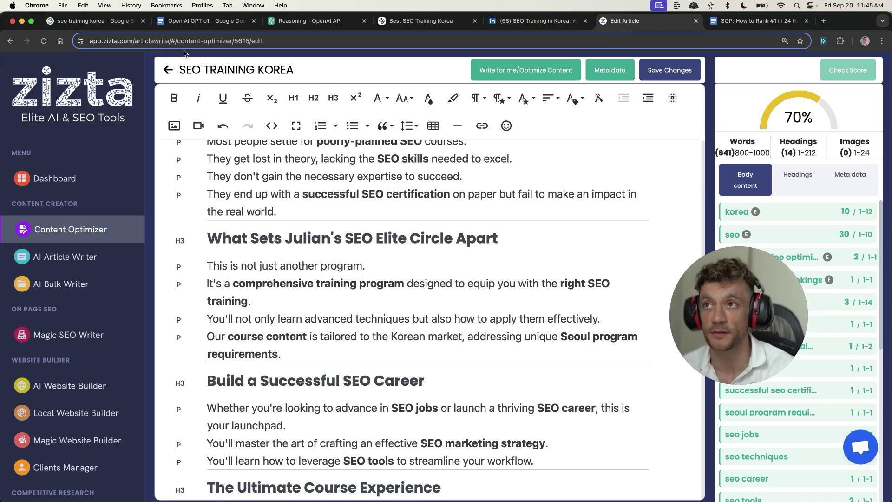
Scroll back through ChatGPT's rewrite, then return to the Zizta editor showing 70% at 641 words.
{"action": "left_click", "coordinate": [397, 22]}
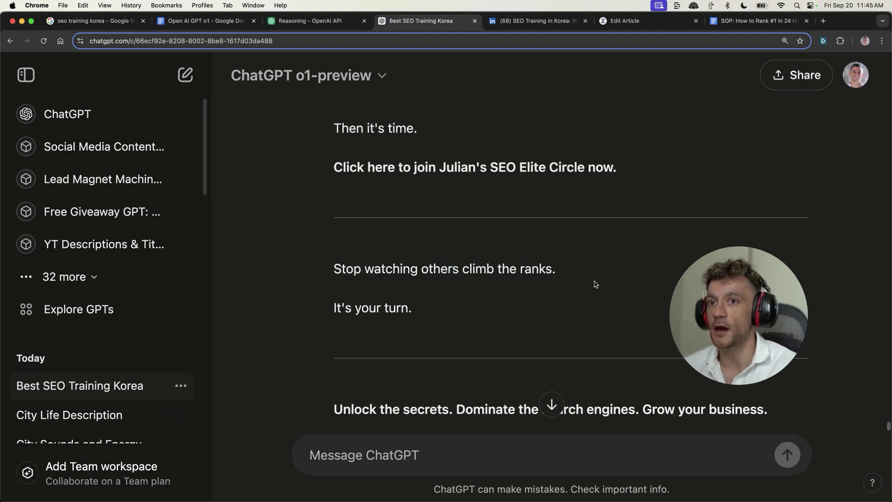
{"action": "scroll", "coordinate": [597, 288], "scroll_direction": "up", "scroll_amount": 1}
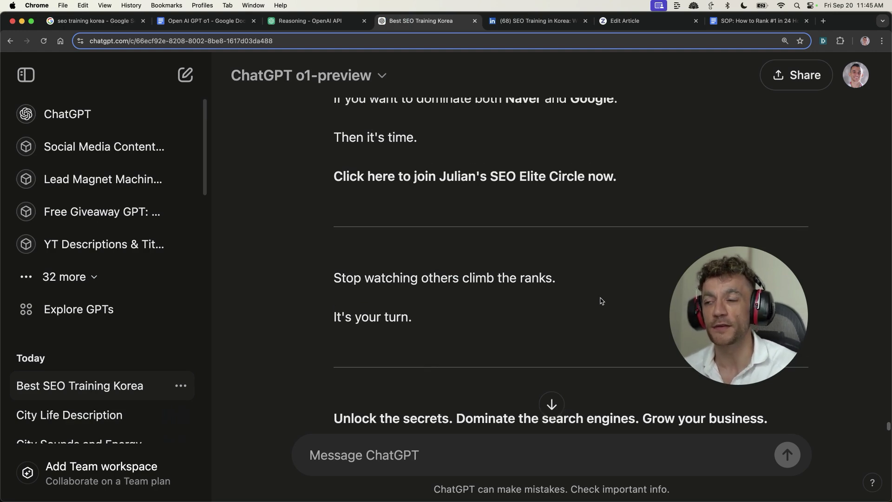
{"action": "scroll", "coordinate": [601, 301], "scroll_direction": "up", "scroll_amount": 2}
{"action": "scroll", "coordinate": [613, 362], "scroll_direction": "up", "scroll_amount": 5}
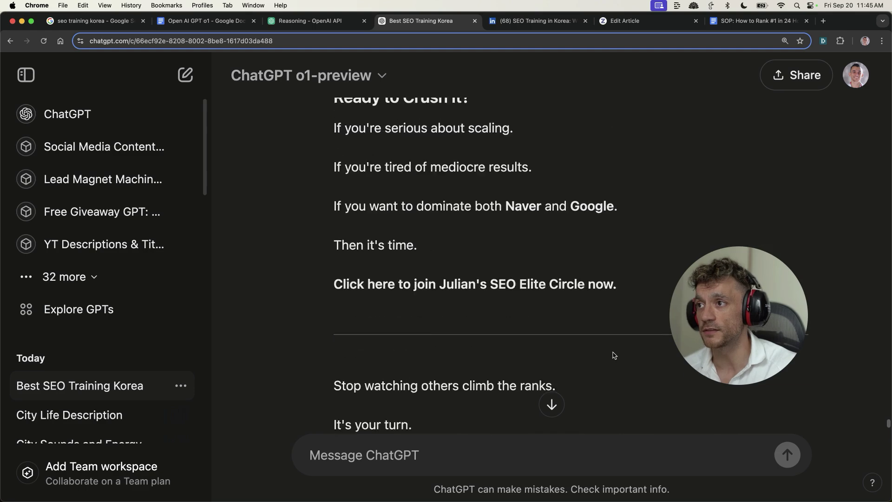
{"action": "scroll", "coordinate": [612, 355], "scroll_direction": "up", "scroll_amount": 5}
{"action": "scroll", "coordinate": [609, 353], "scroll_direction": "up", "scroll_amount": 5}
{"action": "scroll", "coordinate": [601, 355], "scroll_direction": "up", "scroll_amount": 5}
{"action": "scroll", "coordinate": [599, 356], "scroll_direction": "up", "scroll_amount": 1}
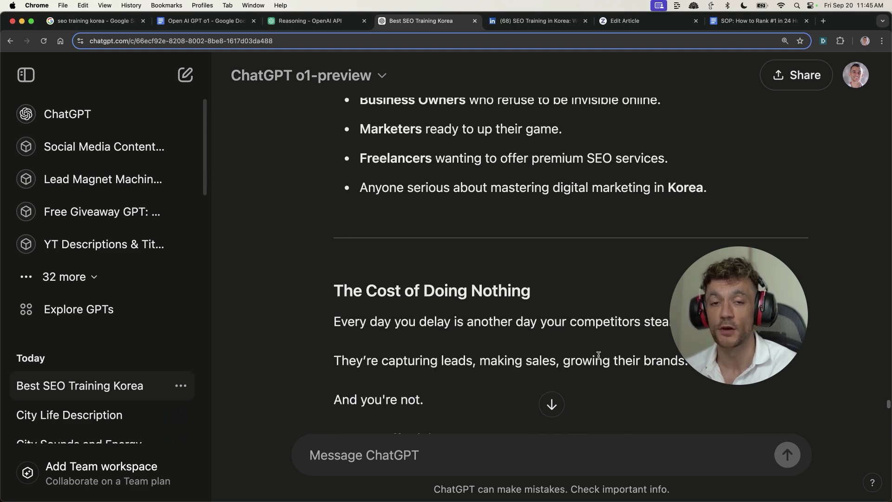
{"action": "scroll", "coordinate": [604, 362], "scroll_direction": "up", "scroll_amount": 5}
{"action": "scroll", "coordinate": [605, 363], "scroll_direction": "up", "scroll_amount": 5}
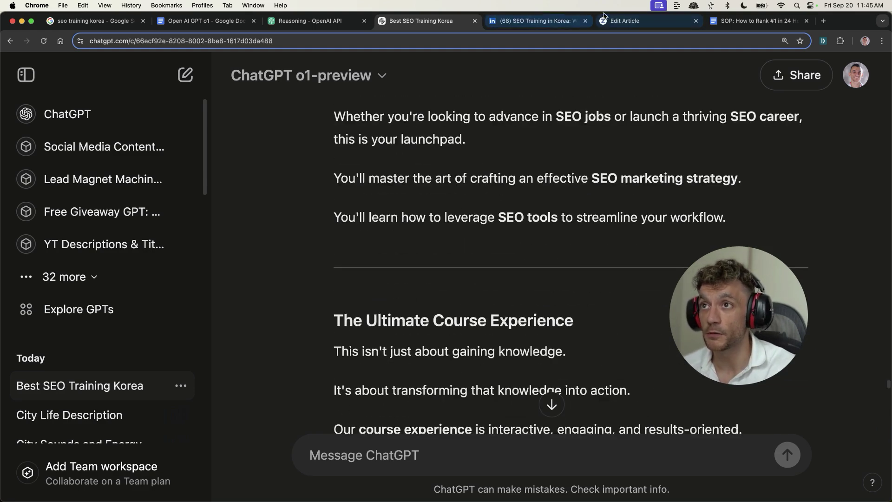
{"action": "left_click", "coordinate": [625, 21]}
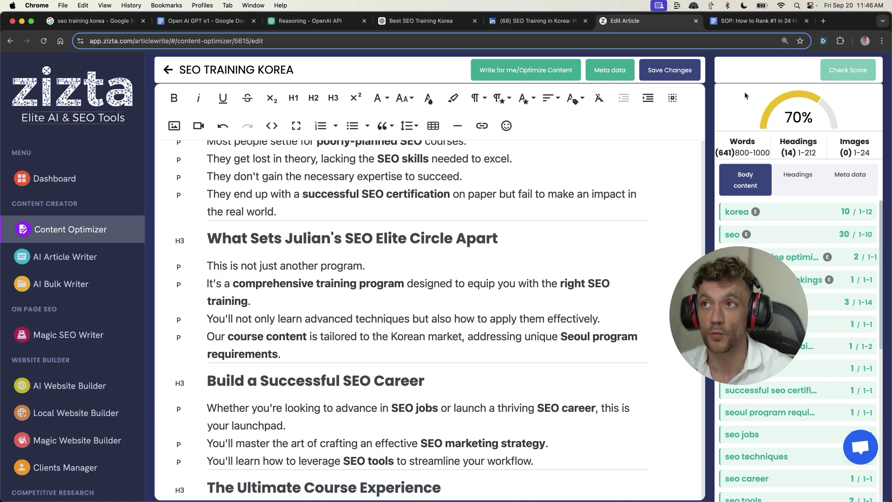
Leave the Zizta editor for the 'Best SEO Training Korea' tab.
{"action": "left_click", "coordinate": [432, 20]}
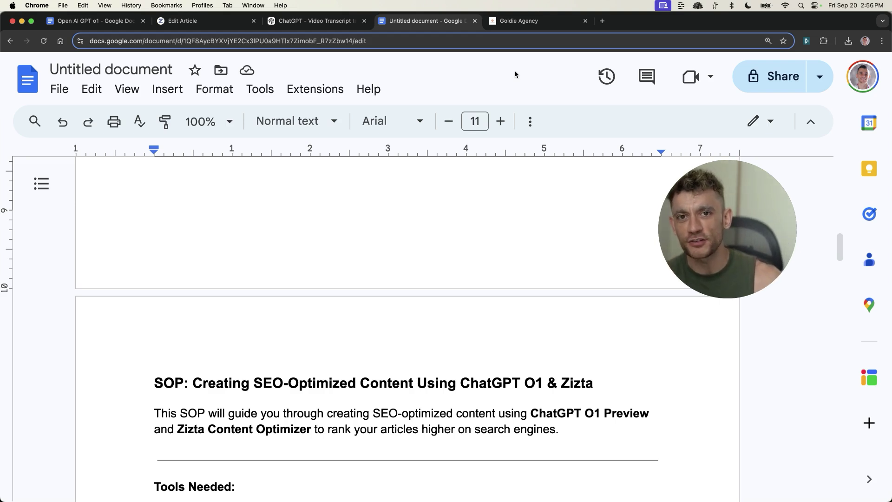
Review the 'Creating SEO-Optimized Content Using ChatGPT O1 & Zizta' SOP document.
{"action": "scroll", "coordinate": [222, 258], "scroll_direction": "down", "scroll_amount": 2}
{"action": "scroll", "coordinate": [222, 258], "scroll_direction": "down", "scroll_amount": 2}
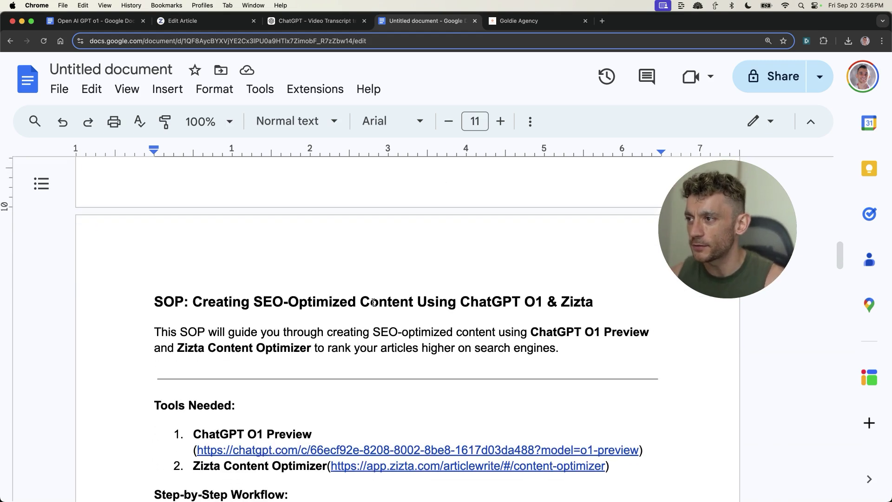
{"action": "left_click", "coordinate": [222, 258]}
{"action": "left_click_drag", "start_coordinate": [139, 261], "coordinate": [623, 265]}
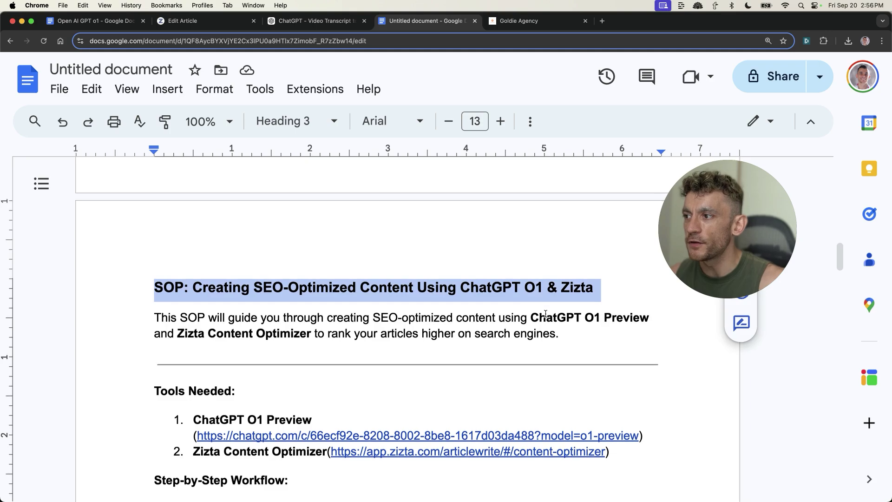
{"action": "scroll", "coordinate": [548, 318], "scroll_direction": "down", "scroll_amount": 7}
{"action": "scroll", "coordinate": [496, 316], "scroll_direction": "down", "scroll_amount": 5}
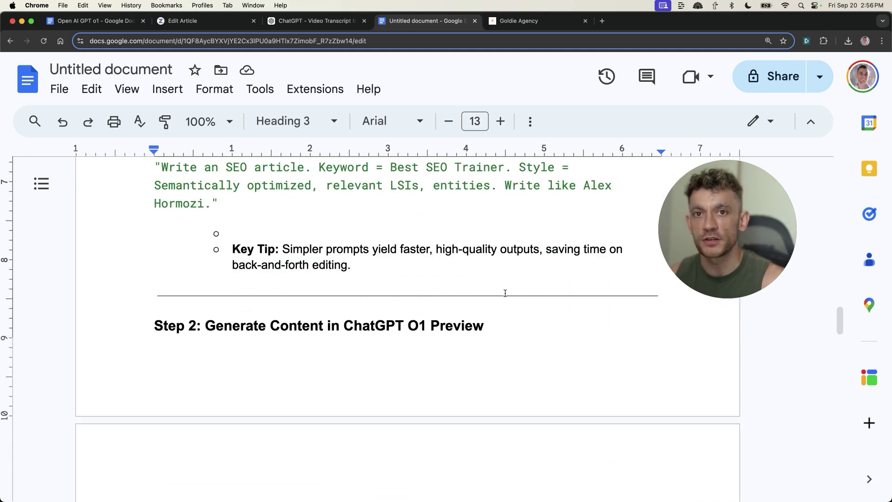
{"action": "scroll", "coordinate": [505, 293], "scroll_direction": "down", "scroll_amount": 5}
{"action": "scroll", "coordinate": [539, 363], "scroll_direction": "down", "scroll_amount": 5}
{"action": "scroll", "coordinate": [378, 218], "scroll_direction": "down", "scroll_amount": 1}
{"action": "scroll", "coordinate": [390, 251], "scroll_direction": "down", "scroll_amount": 2}
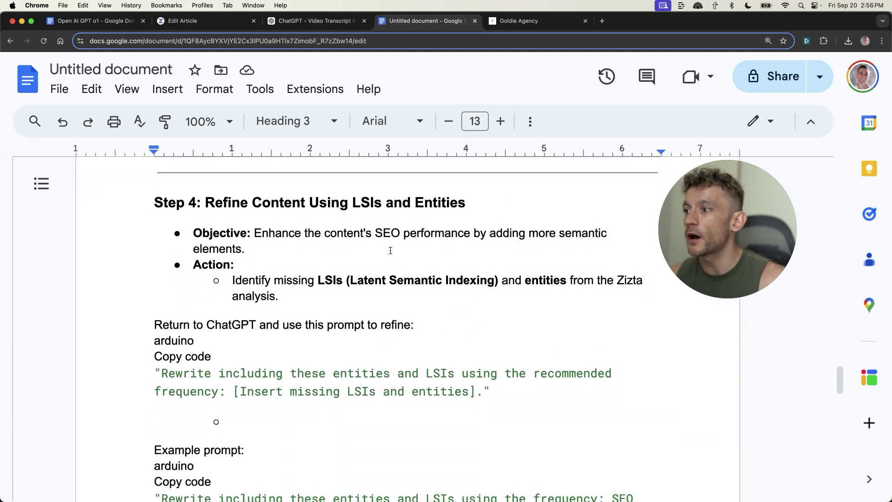
{"action": "scroll", "coordinate": [391, 250], "scroll_direction": "down", "scroll_amount": 2}
{"action": "scroll", "coordinate": [361, 314], "scroll_direction": "down", "scroll_amount": 1}
{"action": "scroll", "coordinate": [361, 315], "scroll_direction": "down", "scroll_amount": 5}
{"action": "scroll", "coordinate": [376, 329], "scroll_direction": "down", "scroll_amount": 3}
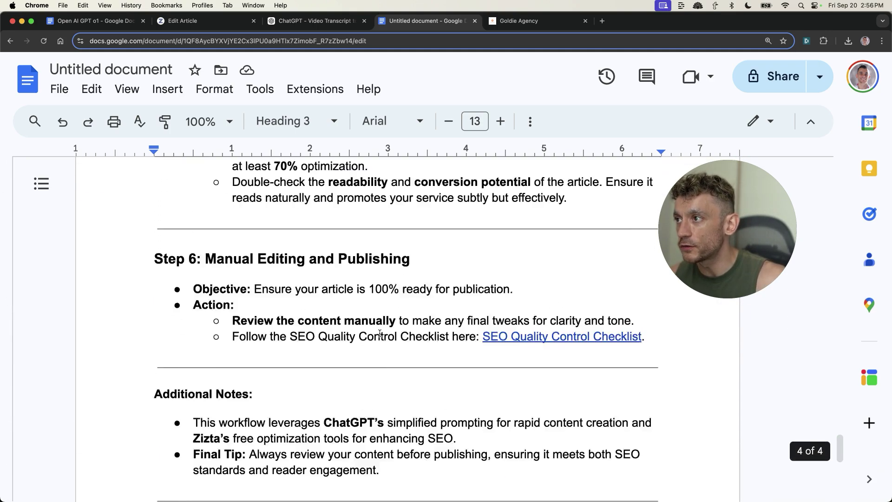
{"action": "scroll", "coordinate": [380, 333], "scroll_direction": "down", "scroll_amount": 3}
{"action": "scroll", "coordinate": [441, 297], "scroll_direction": "up", "scroll_amount": 2}
{"action": "scroll", "coordinate": [506, 256], "scroll_direction": "down", "scroll_amount": 5}
{"action": "scroll", "coordinate": [570, 214], "scroll_direction": "up", "scroll_amount": 5}
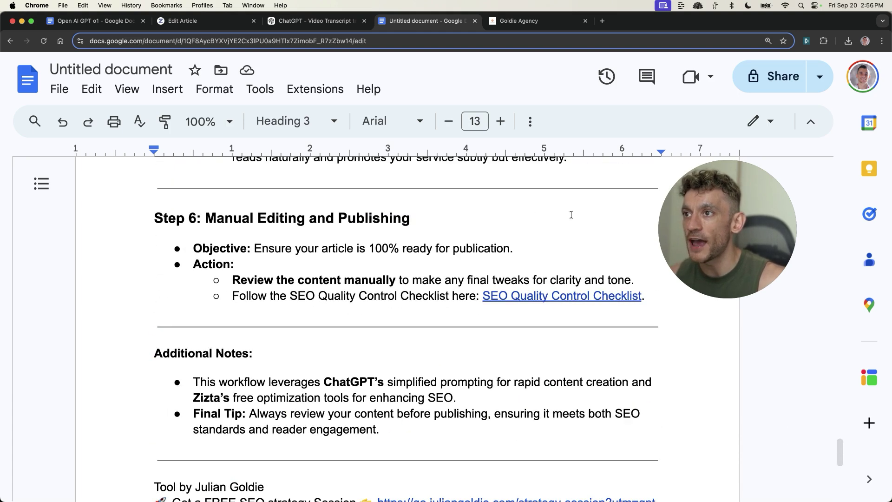
{"action": "scroll", "coordinate": [513, 364], "scroll_direction": "up", "scroll_amount": 1}
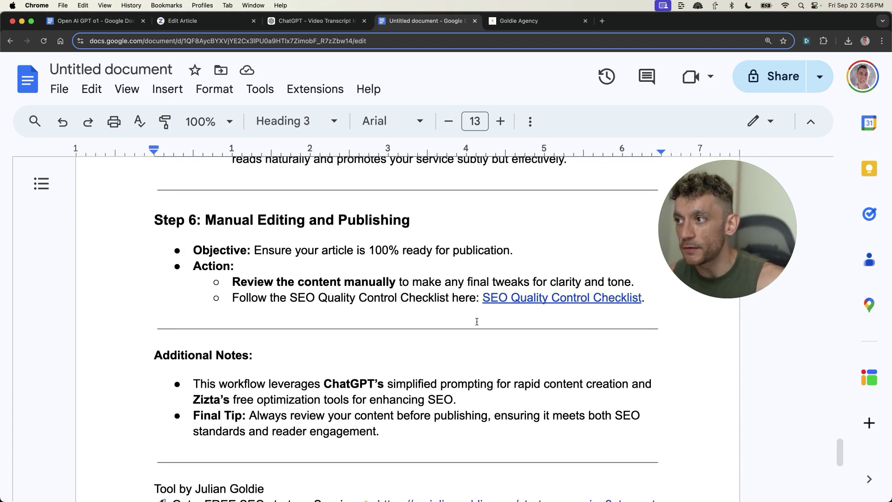
{"action": "scroll", "coordinate": [512, 364], "scroll_direction": "up", "scroll_amount": 3}
{"action": "scroll", "coordinate": [604, 232], "scroll_direction": "up", "scroll_amount": 10}
Name the doc 'GPT o1 SOP', make it viewable by anyone with the link, and copy the link.
{"action": "left_click", "coordinate": [785, 77]}
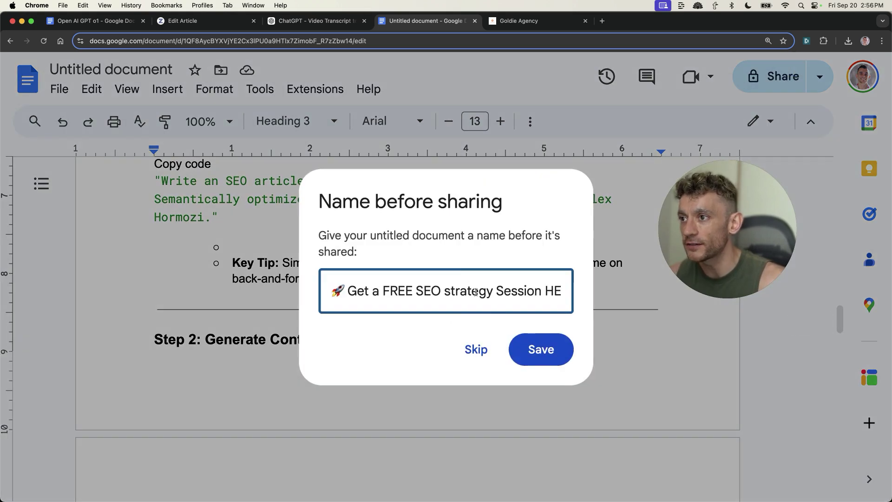
{"action": "left_click", "coordinate": [476, 350]}
{"action": "left_click", "coordinate": [327, 344]}
{"action": "left_click", "coordinate": [389, 409]}
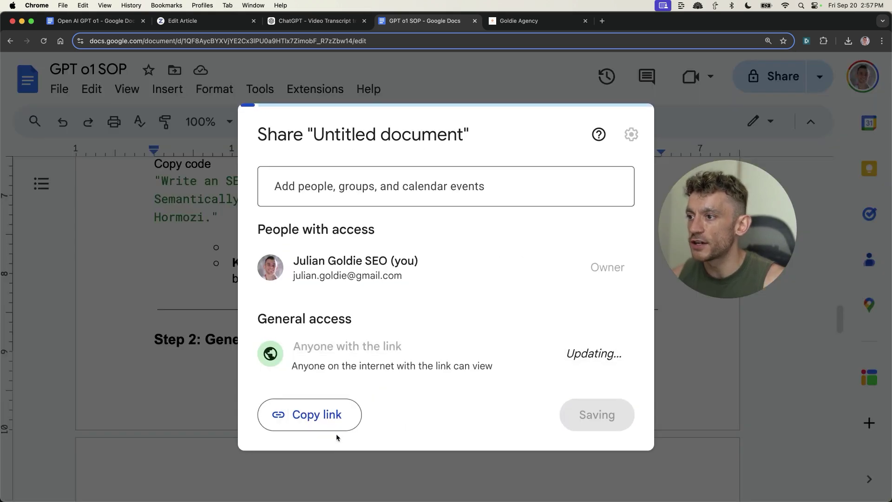
{"action": "left_click", "coordinate": [325, 413]}
{"action": "left_click", "coordinate": [625, 409]}
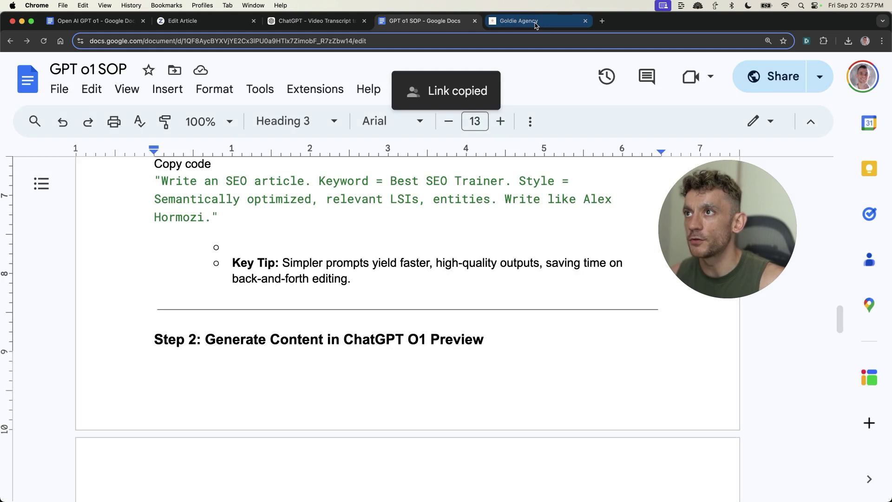
{"action": "left_click", "coordinate": [519, 20]}
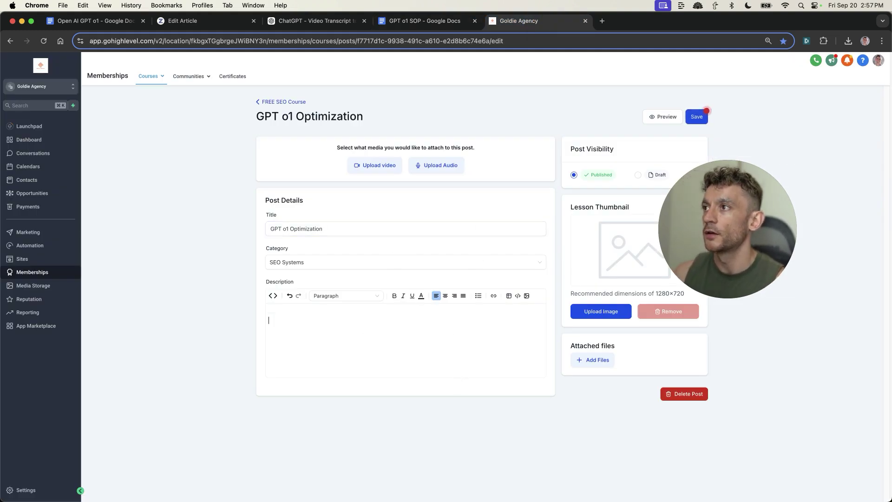
Paste the SOP link as a bulleted Video Notes link into the GPT o1 Optimization description.
{"action": "left_click_drag", "start_coordinate": [263, 117], "coordinate": [388, 128]}
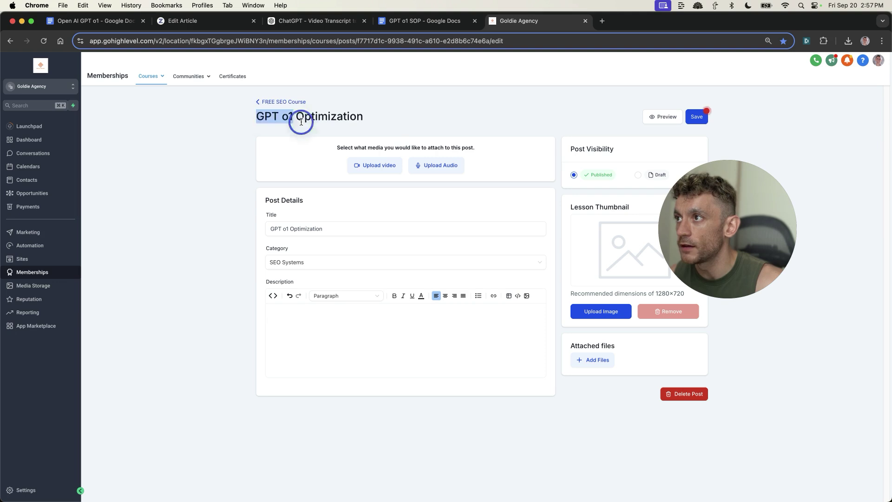
{"action": "left_click", "coordinate": [335, 339]}
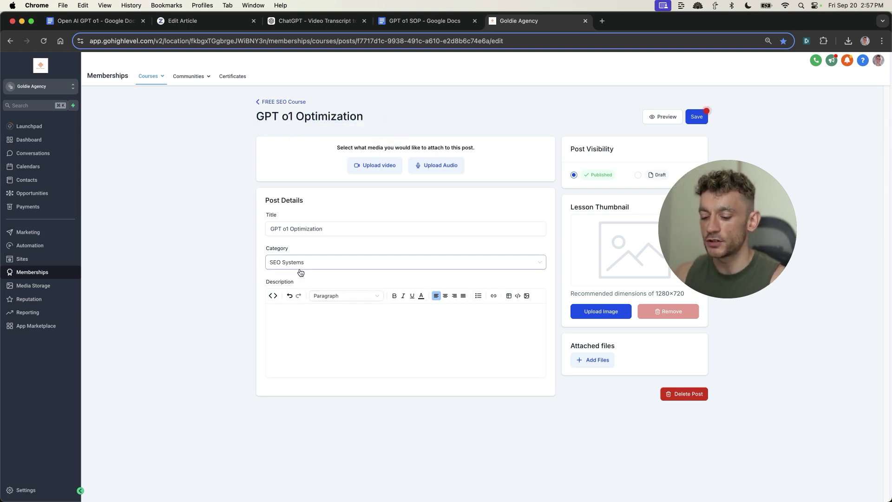
{"action": "key", "text": "super+v"}
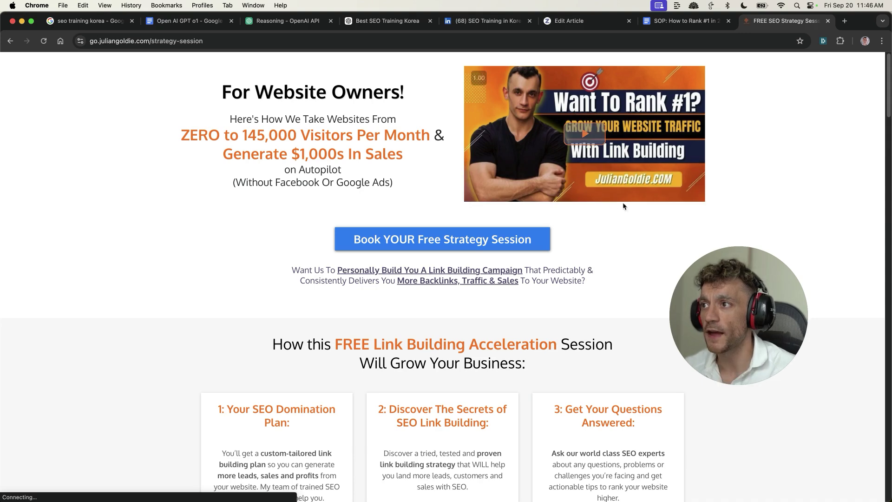
Zoom the strategy session page to 150% and scroll down to the benefit cards.
{"action": "key", "text": "super+equal"}
{"action": "key", "text": "super+equal"}
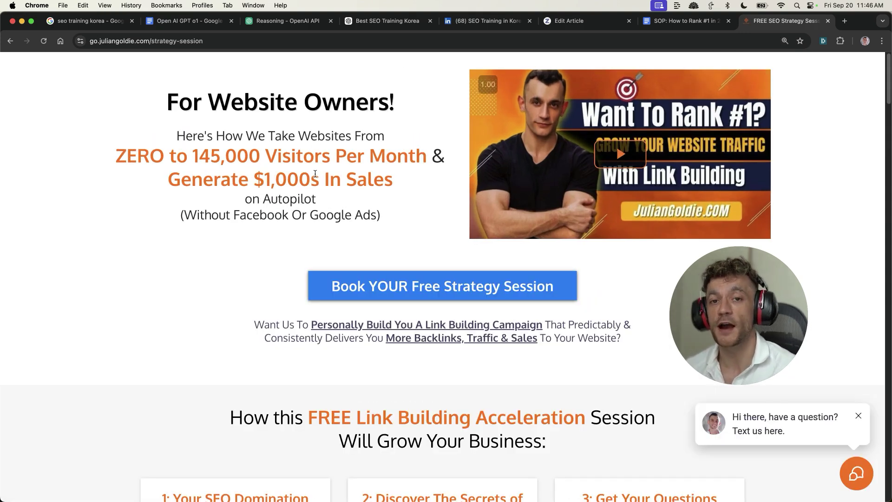
{"action": "key", "text": "super+equal"}
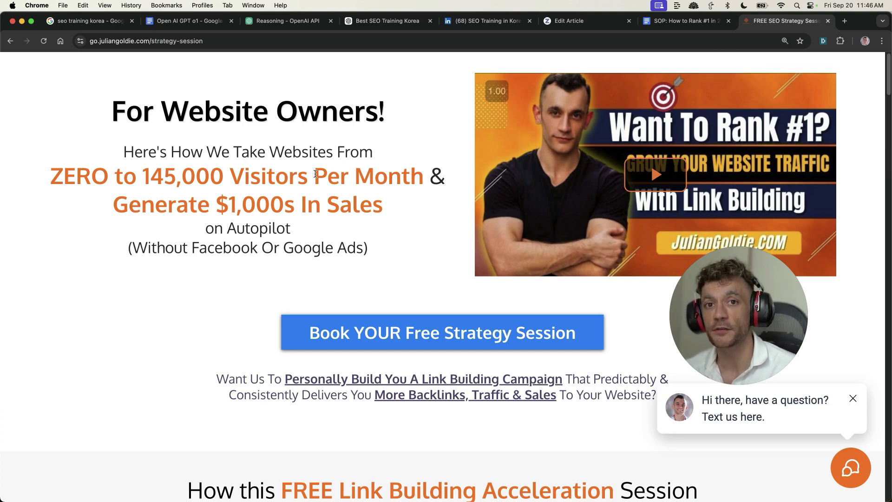
{"action": "scroll", "coordinate": [537, 315], "scroll_direction": "down", "scroll_amount": 1}
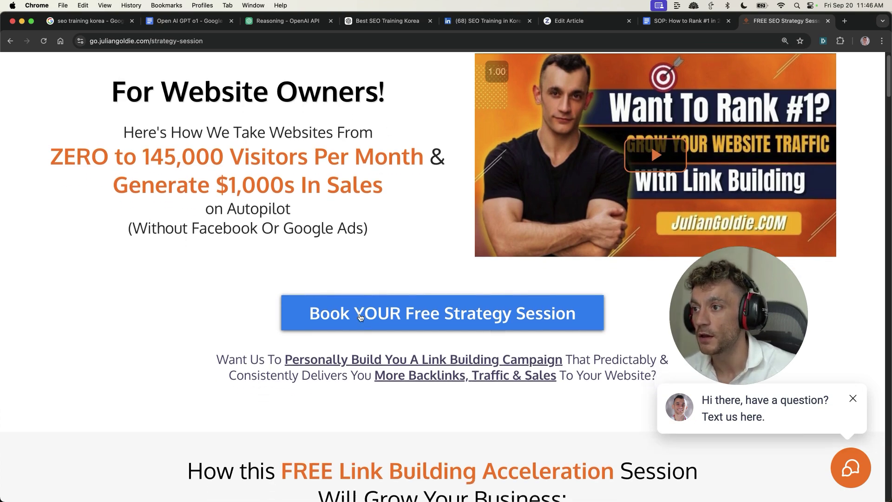
{"action": "scroll", "coordinate": [361, 314], "scroll_direction": "down", "scroll_amount": 3}
{"action": "scroll", "coordinate": [444, 288], "scroll_direction": "down", "scroll_amount": 3}
{"action": "scroll", "coordinate": [444, 284], "scroll_direction": "down", "scroll_amount": 2}
{"action": "scroll", "coordinate": [445, 284], "scroll_direction": "down", "scroll_amount": 3}
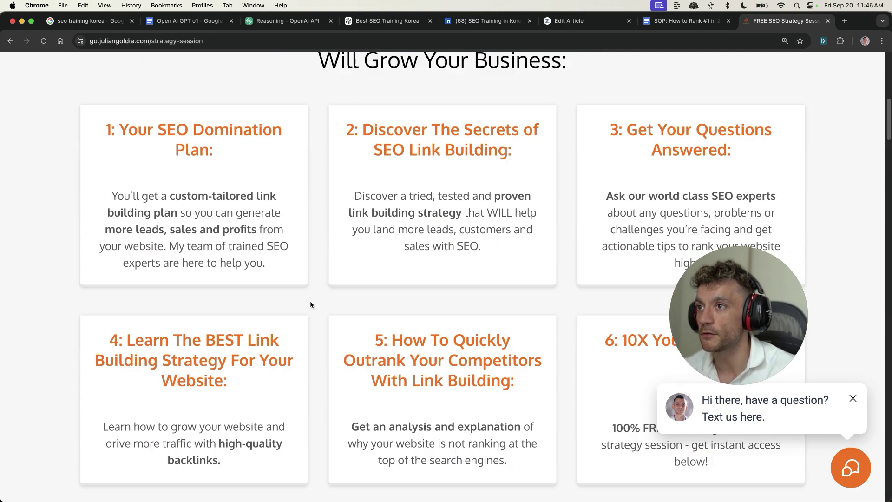
Highlight the card headings such as Your SEO Domination Plan and Get Your Questions Answered.
{"action": "left_click", "coordinate": [169, 193]}
{"action": "left_click_drag", "start_coordinate": [102, 121], "coordinate": [233, 168]}
{"action": "left_click", "coordinate": [232, 168]}
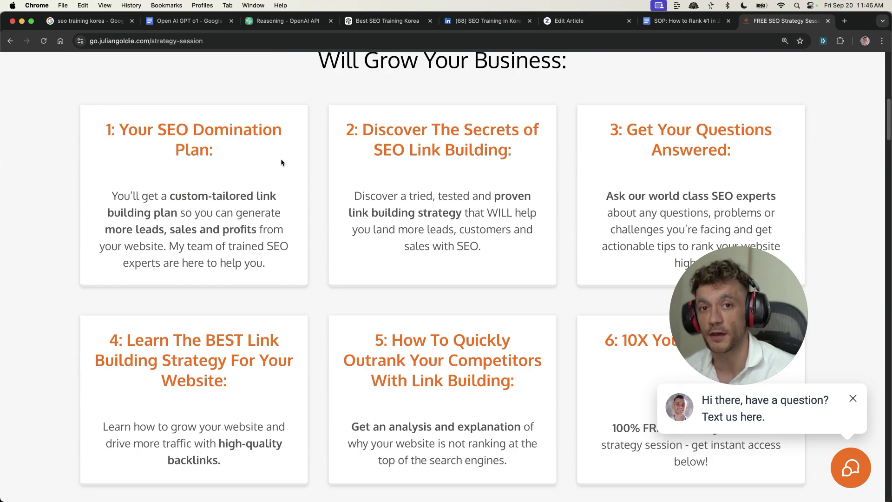
{"action": "mouse_move", "coordinate": [346, 123]}
{"action": "left_mouse_down"}
{"action": "mouse_move", "coordinate": [584, 158]}
{"action": "mouse_move", "coordinate": [505, 180]}
{"action": "left_mouse_up"}
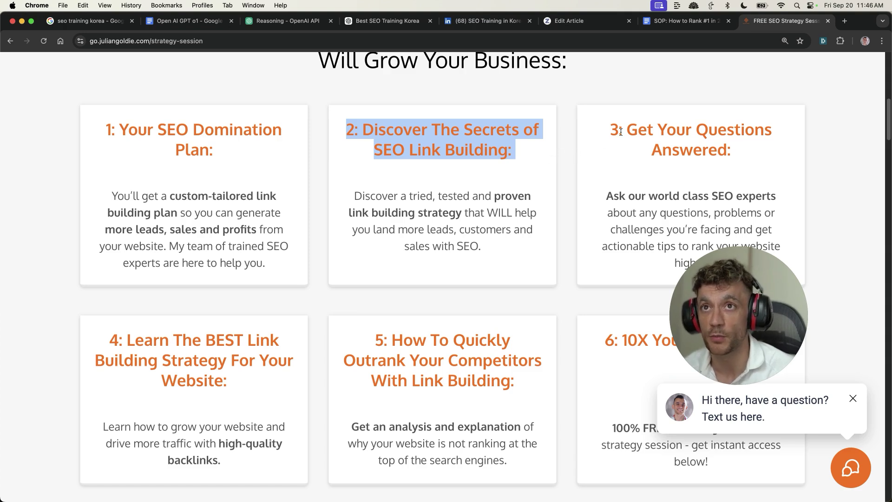
{"action": "left_click_drag", "start_coordinate": [608, 124], "coordinate": [754, 152]}
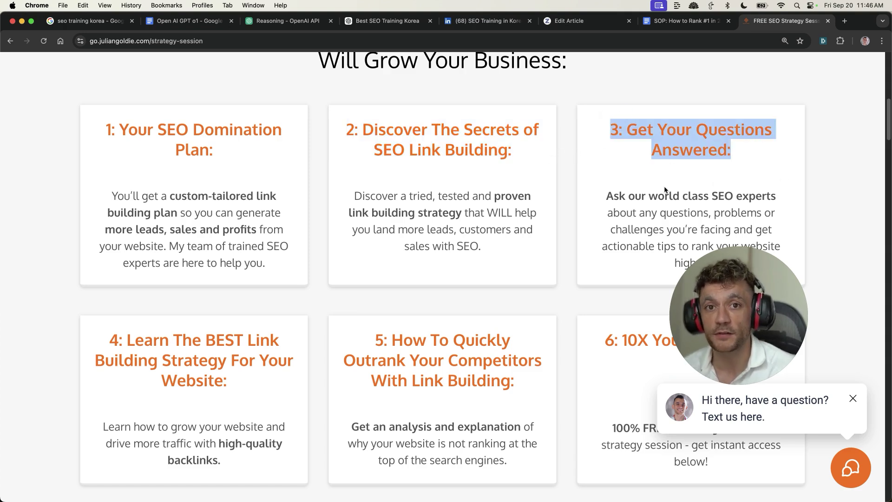
{"action": "scroll", "coordinate": [334, 322], "scroll_direction": "down", "scroll_amount": 2}
{"action": "left_click", "coordinate": [93, 303]}
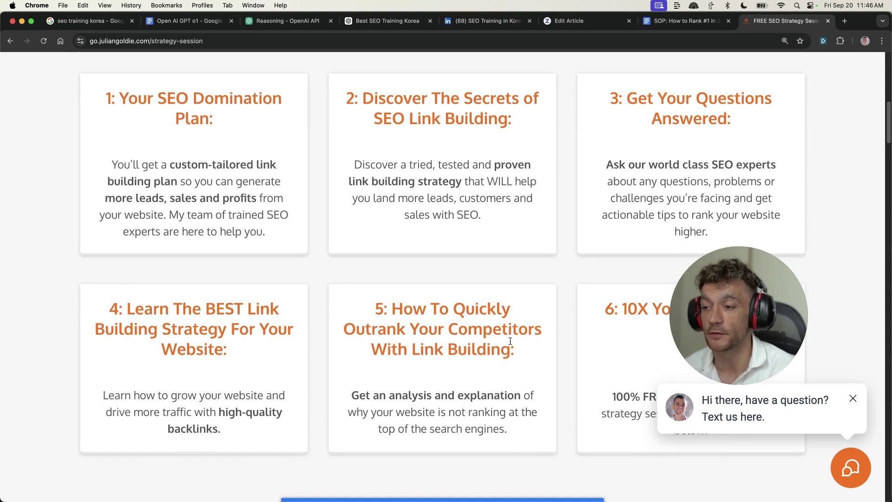
{"action": "scroll", "coordinate": [510, 341], "scroll_direction": "down", "scroll_amount": 3}
{"action": "scroll", "coordinate": [590, 289], "scroll_direction": "up", "scroll_amount": 3}
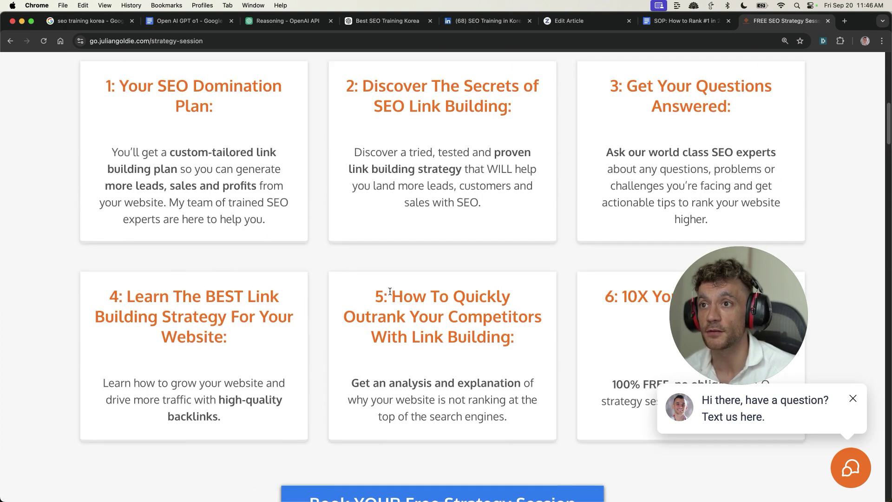
{"action": "scroll", "coordinate": [389, 291], "scroll_direction": "up", "scroll_amount": 3}
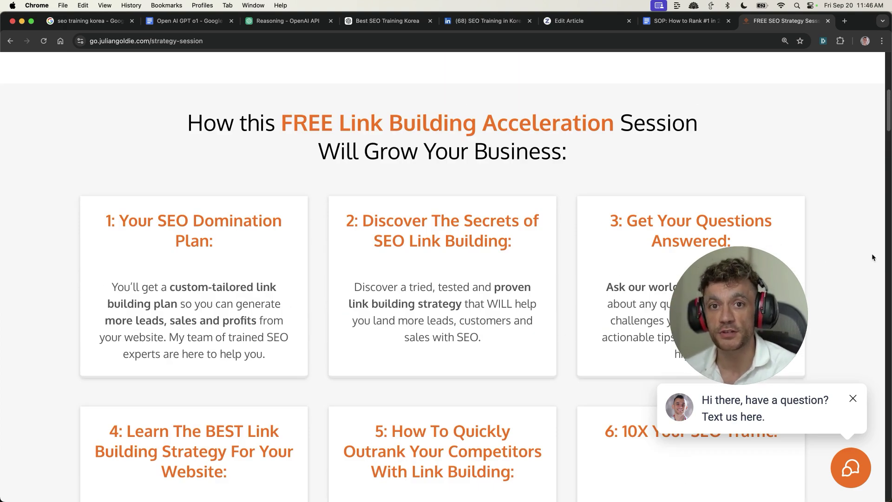